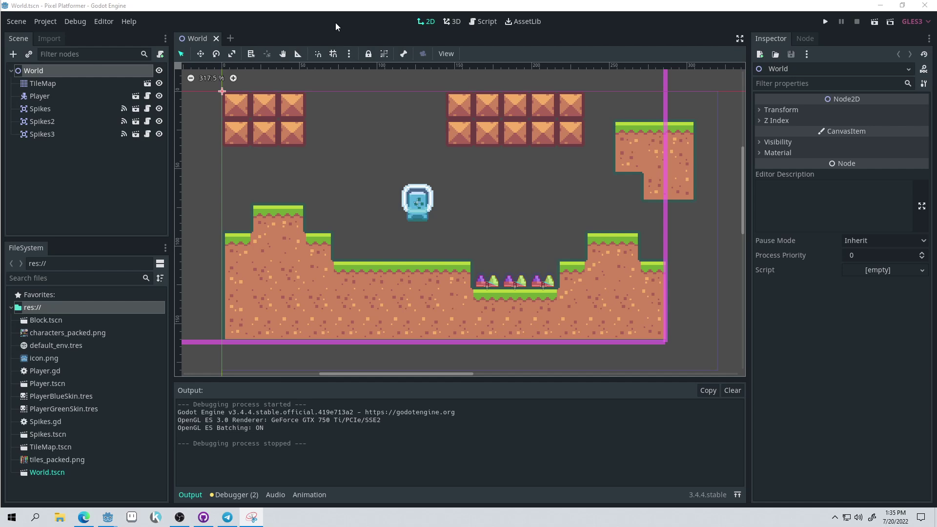
# Erase the floating grass platform at the far right end of the level from the TileMap
pyautogui.hscroll(10, 402, 91)
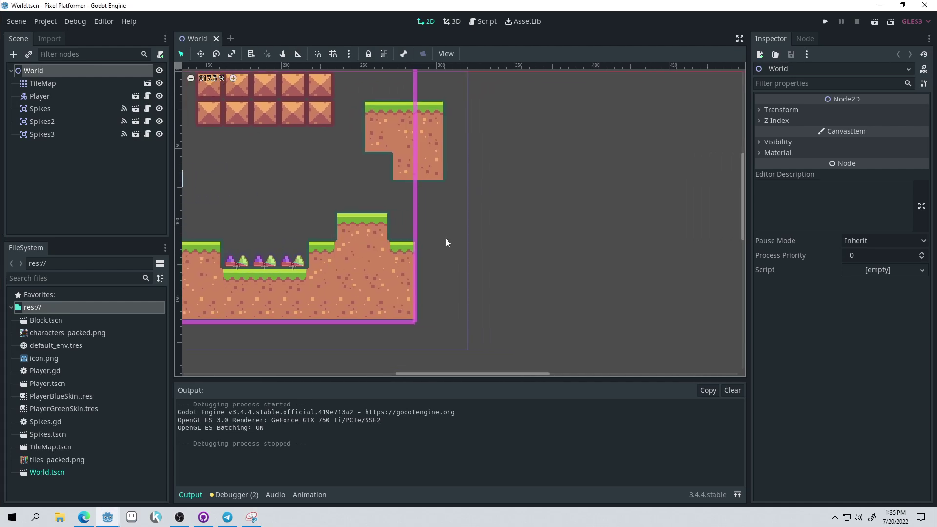
pyautogui.click(51, 86)
pyautogui.moveTo(393, 239)
pyautogui.mouseDown(button='middle')
pyautogui.moveTo(615, 282)
pyautogui.moveTo(418, 215)
pyautogui.mouseUp(button='middle')
pyautogui.moveTo(454, 203)
pyautogui.mouseDown(button='right')
pyautogui.moveTo(495, 191)
pyautogui.moveTo(424, 155)
pyautogui.moveTo(491, 160)
pyautogui.mouseUp(button='right')
pyautogui.moveTo(499, 324); pyautogui.dragTo(421, 280, button='middle')
pyautogui.moveTo(381, 246); pyautogui.dragTo(383, 284)
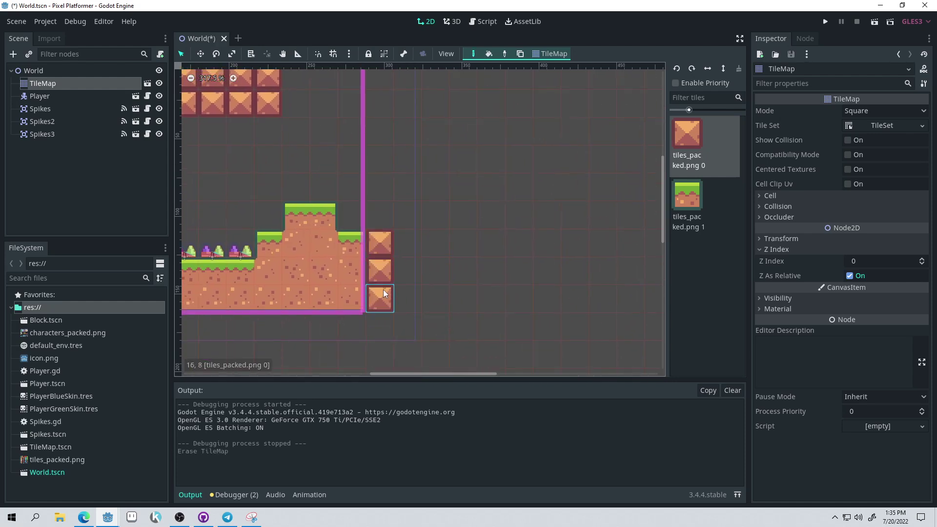
pyautogui.moveTo(426, 292)
pyautogui.mouseDown(button='right')
pyautogui.moveTo(388, 294)
pyautogui.moveTo(381, 242)
pyautogui.mouseUp(button='right')
# Extend the ground past its right end with grass autotiles, finishing in a raised plateau, and save the scene
pyautogui.click(688, 197)
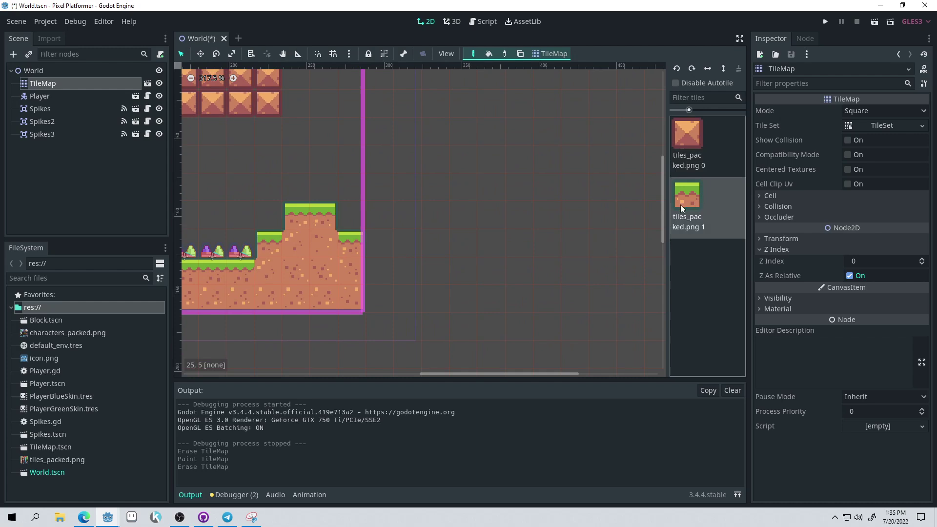
pyautogui.moveTo(380, 261)
pyautogui.mouseDown()
pyautogui.moveTo(380, 278)
pyautogui.moveTo(422, 256)
pyautogui.moveTo(416, 287)
pyautogui.moveTo(454, 217)
pyautogui.moveTo(498, 282)
pyautogui.moveTo(518, 239)
pyautogui.moveTo(544, 222)
pyautogui.mouseUp()
pyautogui.moveTo(400, 253)
pyautogui.mouseDown(button='middle')
pyautogui.moveTo(512, 250)
pyautogui.moveTo(428, 293)
pyautogui.mouseUp(button='middle')
pyautogui.scroll(1, 472, 254)
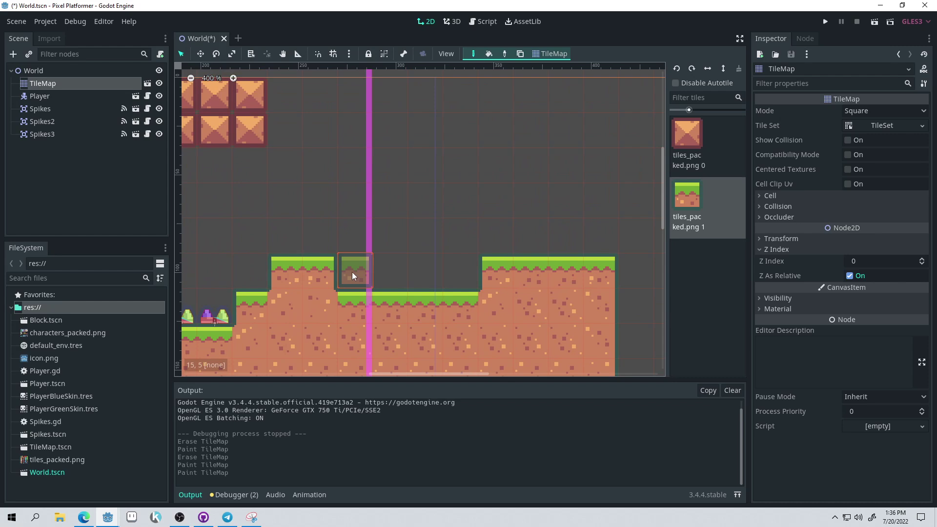
pyautogui.moveTo(455, 273)
pyautogui.mouseDown(button='middle')
pyautogui.moveTo(471, 307)
pyautogui.moveTo(420, 266)
pyautogui.mouseUp(button='middle')
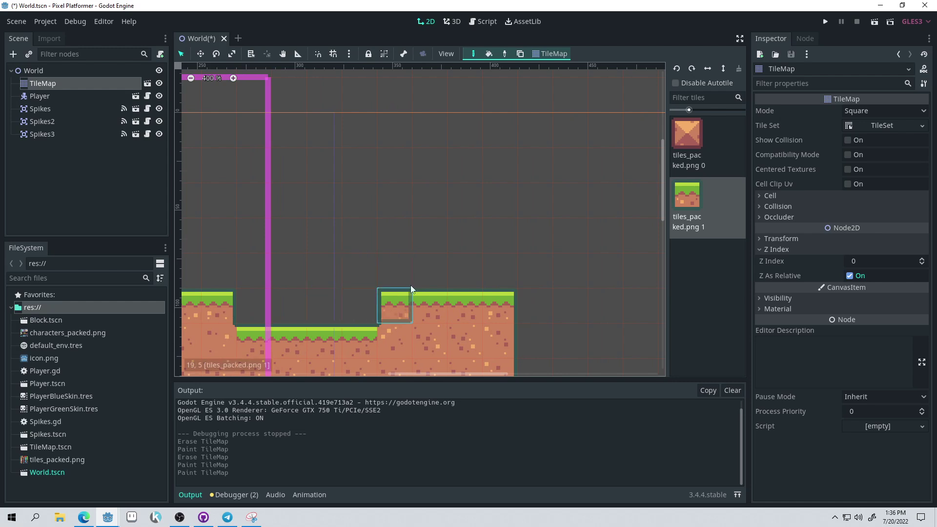
pyautogui.moveTo(461, 274)
pyautogui.mouseDown(button='middle')
pyautogui.moveTo(465, 265)
pyautogui.moveTo(542, 253)
pyautogui.mouseUp(button='middle')
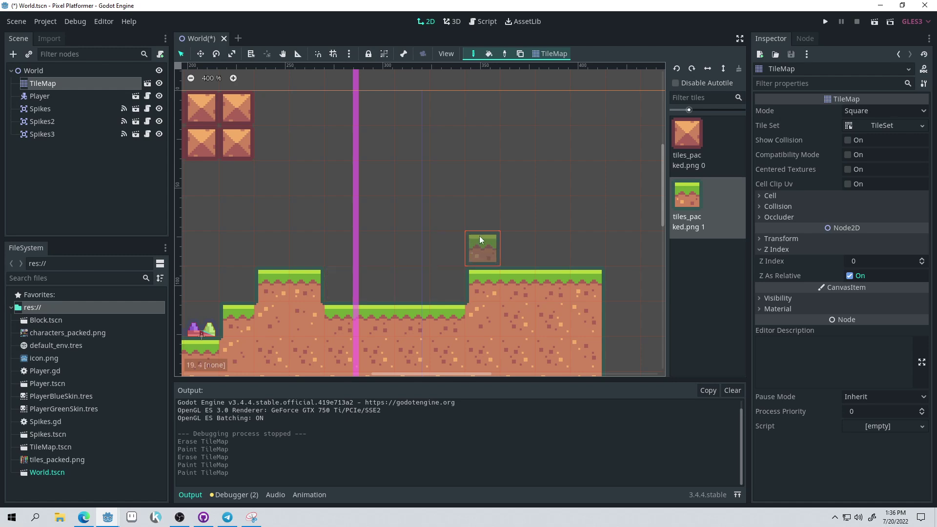
pyautogui.moveTo(487, 282)
pyautogui.mouseDown(button='middle')
pyautogui.moveTo(402, 262)
pyautogui.moveTo(342, 207)
pyautogui.mouseUp(button='middle')
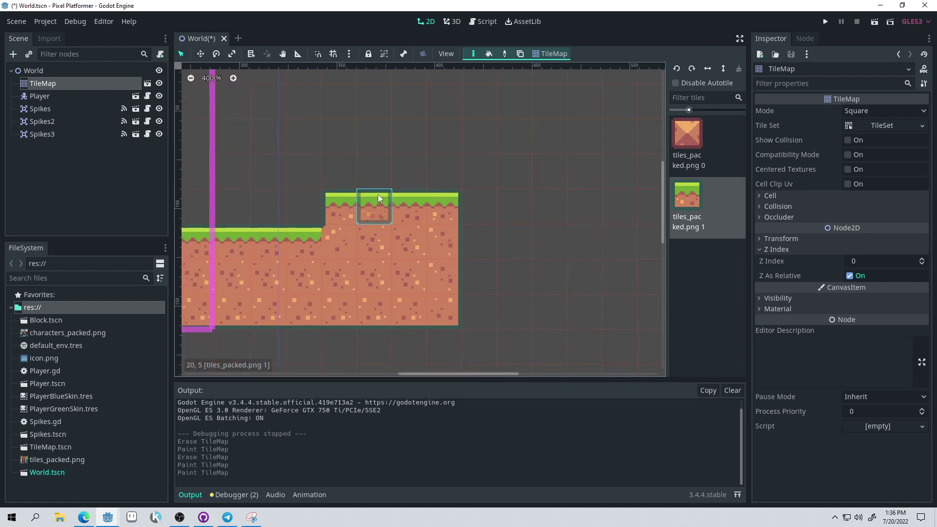
pyautogui.moveTo(376, 189)
pyautogui.mouseDown(button='middle')
pyautogui.moveTo(459, 259)
pyautogui.moveTo(543, 244)
pyautogui.mouseUp(button='middle')
pyautogui.hotkey('ctrl', 's')
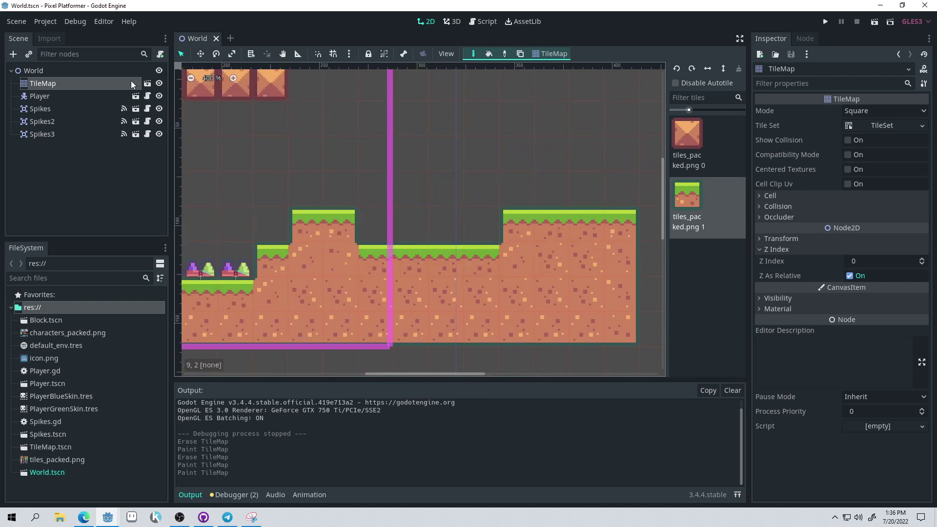
# Attach a new GDScript file World.gd to the World root node with the default template
pyautogui.click(93, 70)
pyautogui.moveTo(371, 205); pyautogui.dragTo(522, 231, button='middle')
pyautogui.scroll(-1, 445, 236)
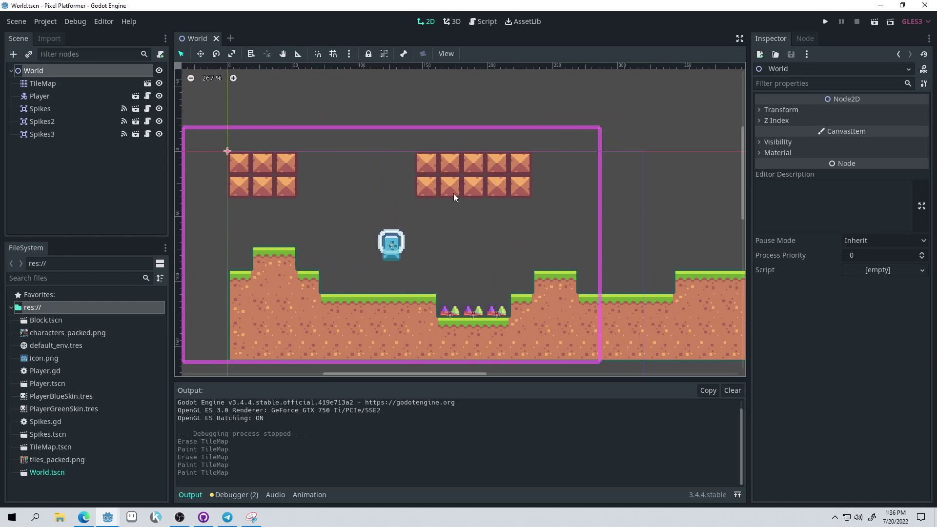
pyautogui.moveTo(602, 253); pyautogui.dragTo(522, 244, button='middle')
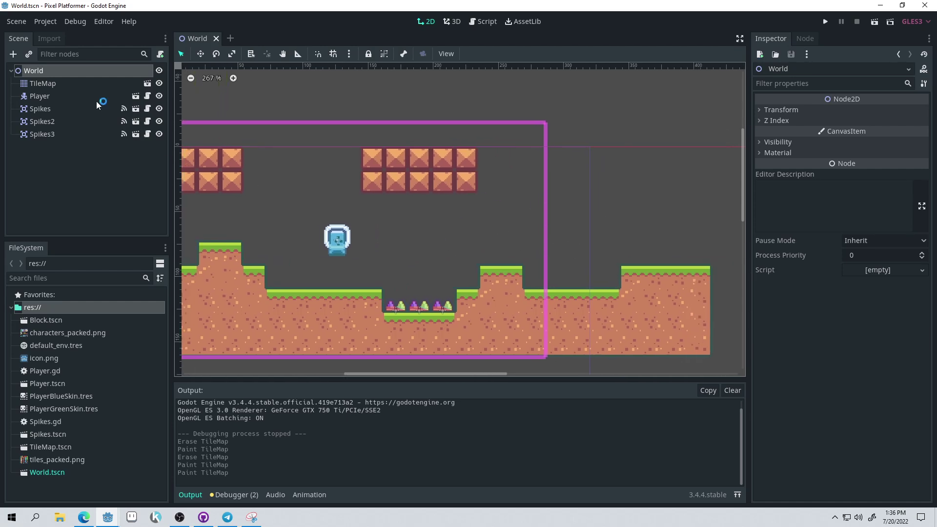
pyautogui.click(63, 69)
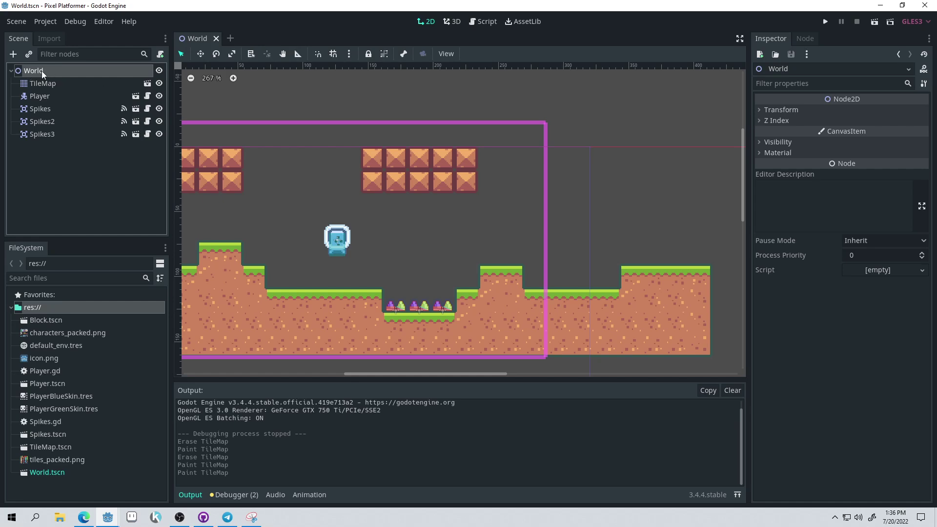
pyautogui.click(161, 53)
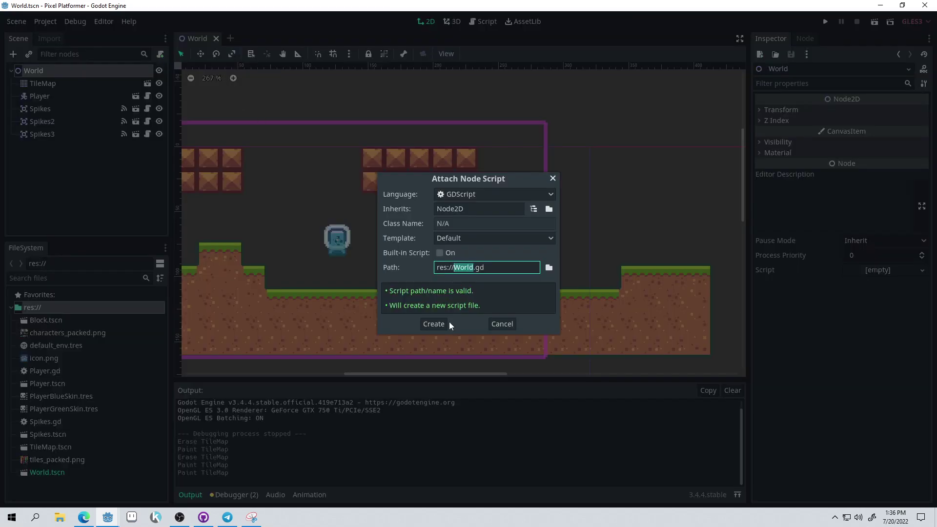
pyautogui.click(434, 324)
# Remove the template comments and the commented-out _process function from World.gd, keeping the _ready function
pyautogui.moveTo(300, 250); pyautogui.dragTo(209, 201)
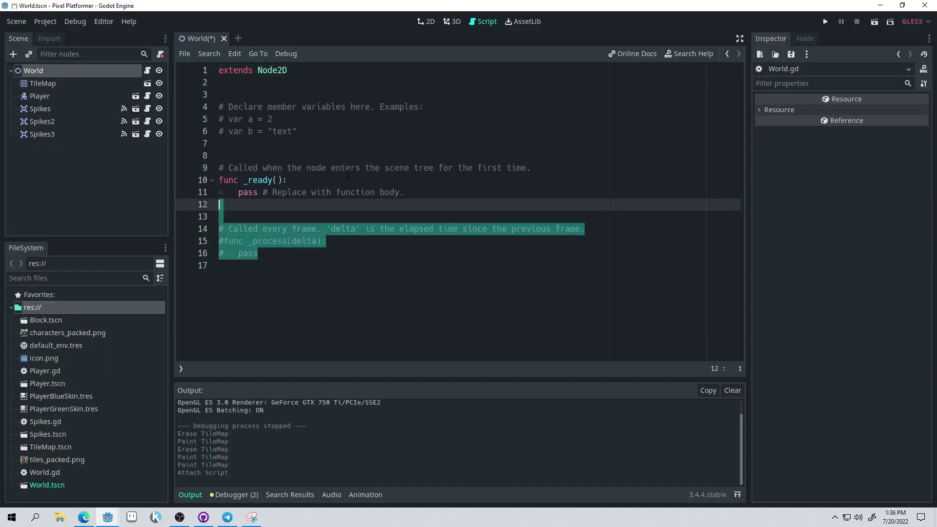
pyautogui.press('BackSpace')
pyautogui.press('BackSpace')
pyautogui.moveTo(536, 175); pyautogui.dragTo(214, 83)
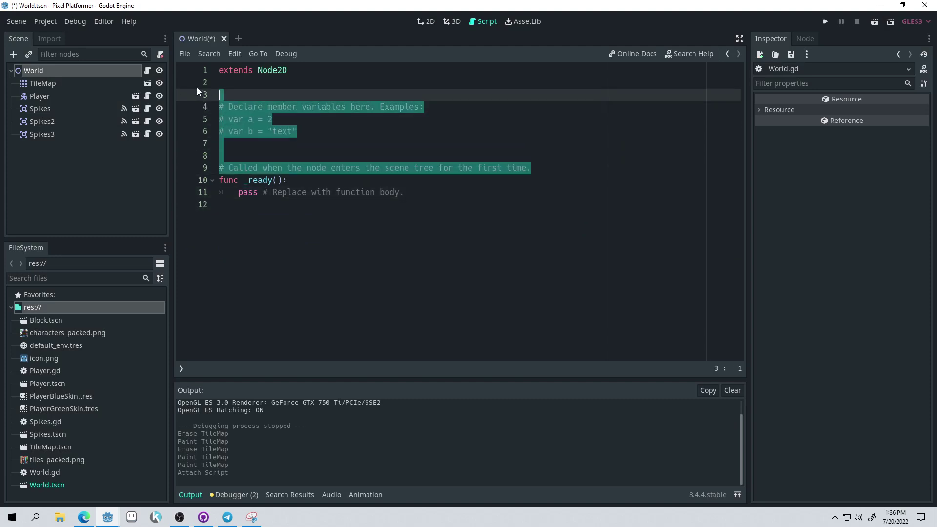
pyautogui.press('BackSpace')
# Replace the placeholder body of _ready with VisualServer.set_default_clear_color(Color.aqua)
pyautogui.moveTo(416, 108); pyautogui.dragTo(233, 108)
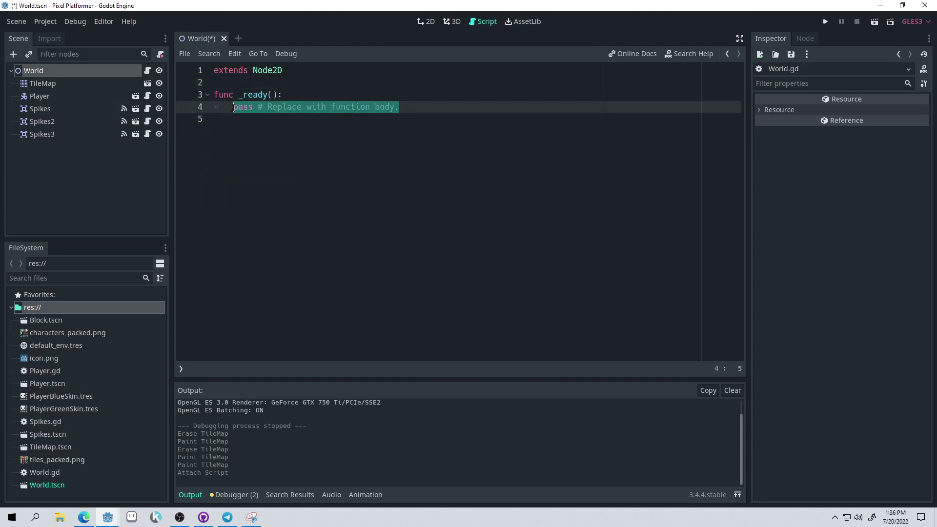
pyautogui.write('VisualSe')
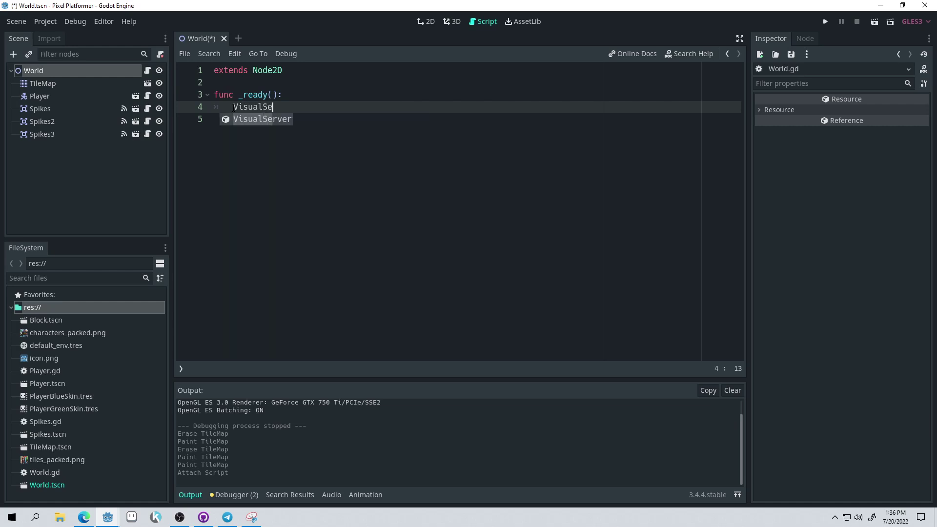
pyautogui.write('rver.set_')
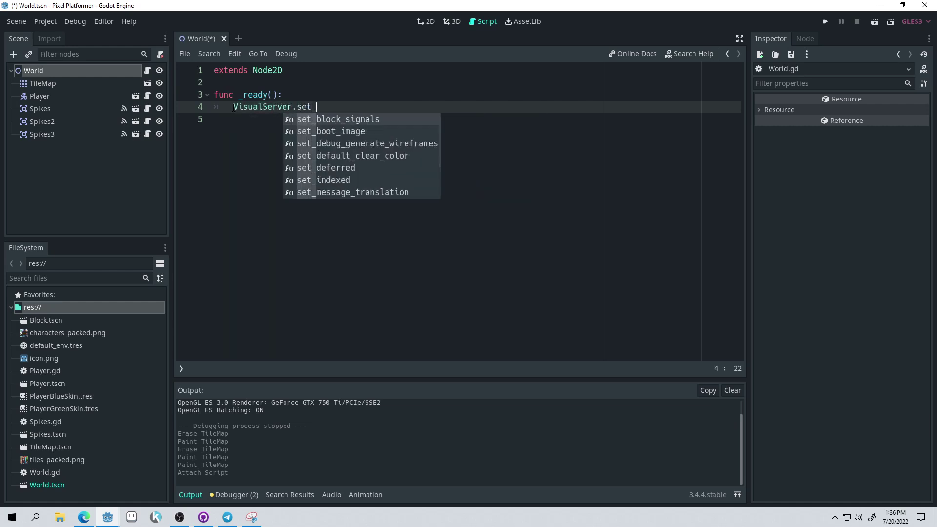
pyautogui.write('def')
pyautogui.press('Return')
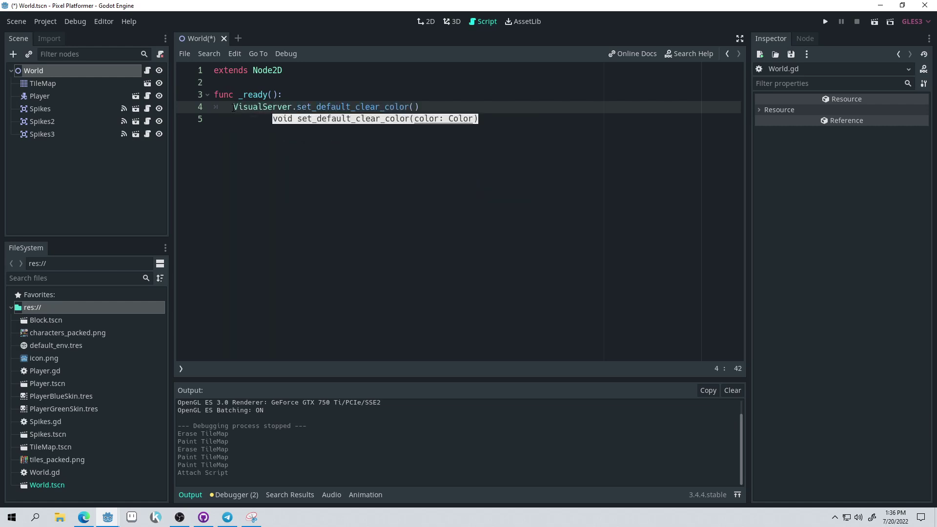
pyautogui.write('Color.')
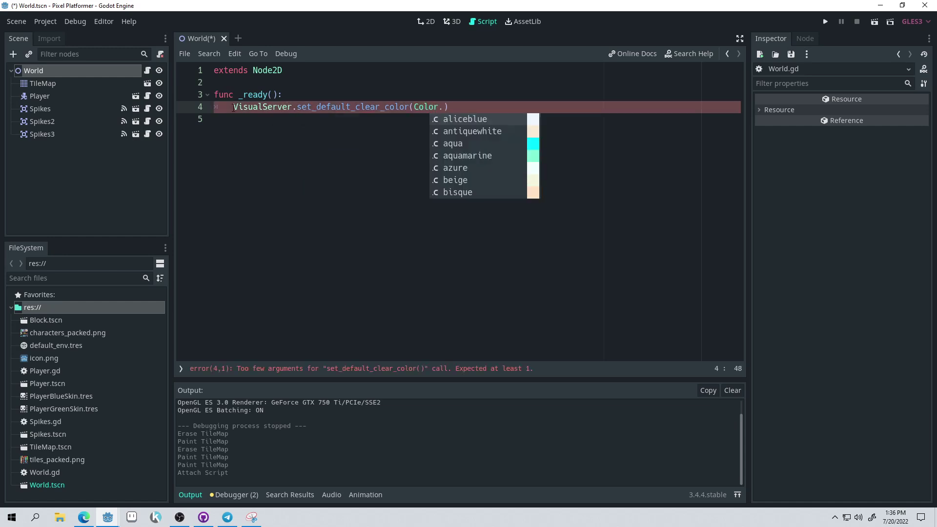
pyautogui.click(464, 147)
pyautogui.click(548, 123)
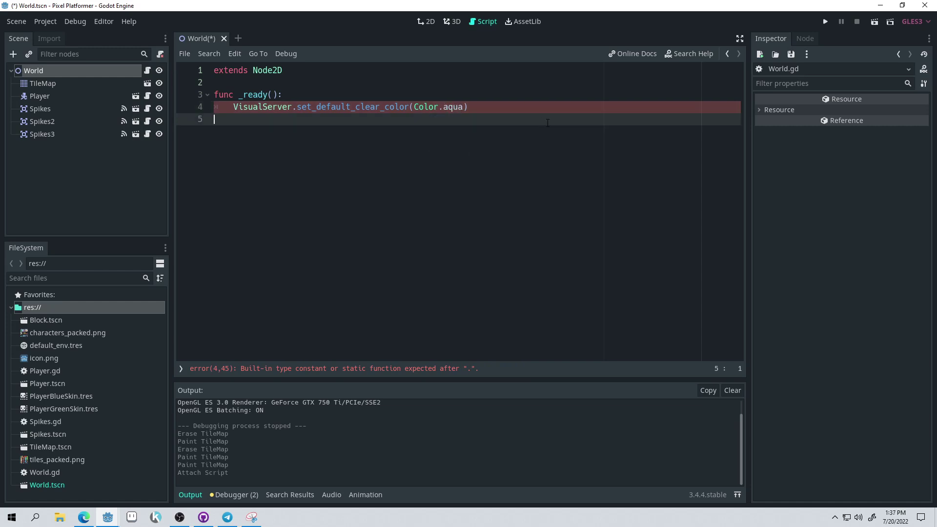
# Run the project, move the player around to check the aqua background, and close the game
pyautogui.press('F5')
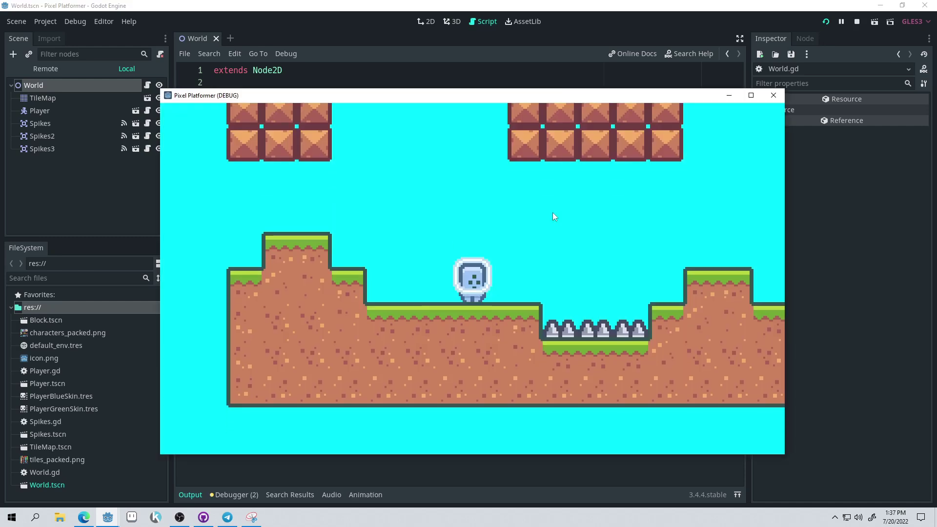
pyautogui.press('Left')
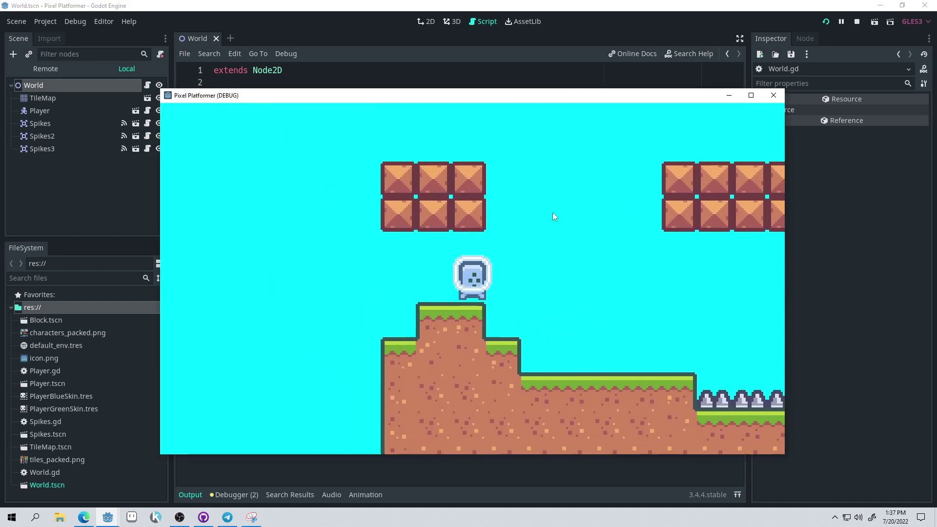
pyautogui.press('Right')
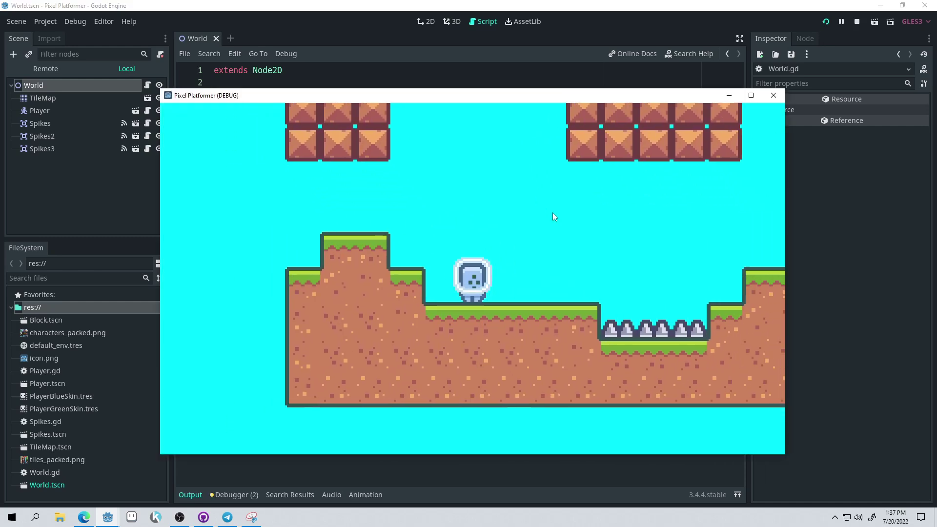
pyautogui.click(773, 96)
# Change the clear color argument in _ready to Color.lightblue
pyautogui.click(461, 108)
pyautogui.press('BackSpace')
pyautogui.press('BackSpace')
pyautogui.press('BackSpace')
pyautogui.press('BackSpace')
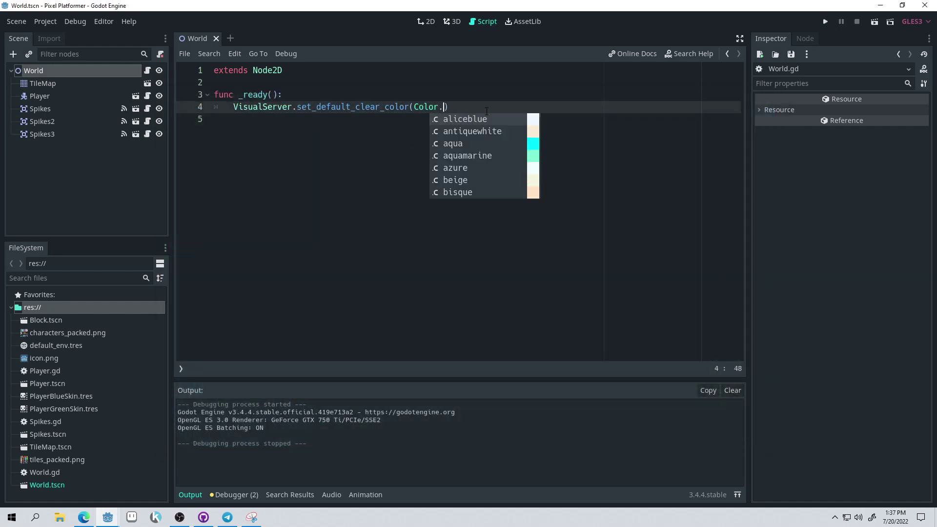
pyautogui.write('bl')
pyautogui.press('BackSpace')
pyautogui.press('BackSpace')
pyautogui.write('l')
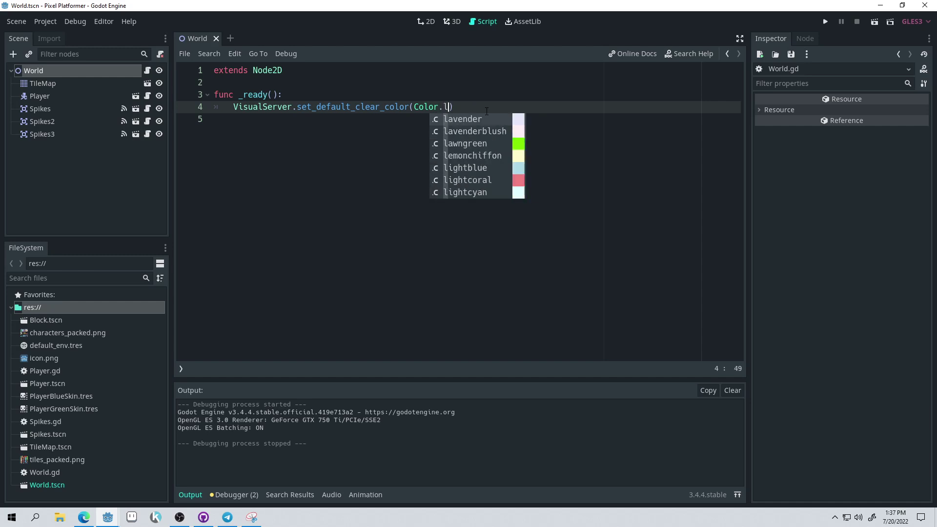
pyautogui.write('igh')
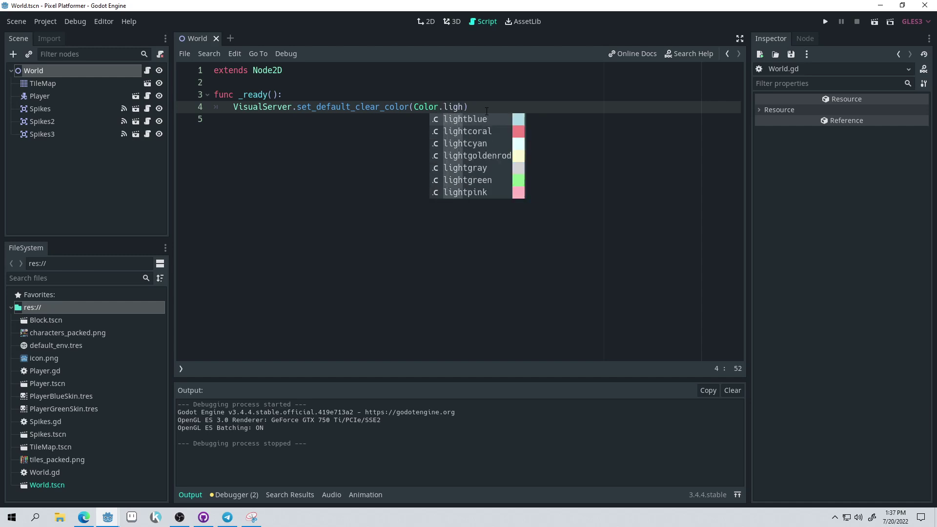
pyautogui.press('Return')
# Run the project again, play across the extended ground against the light blue background, and close the game
pyautogui.press('F5')
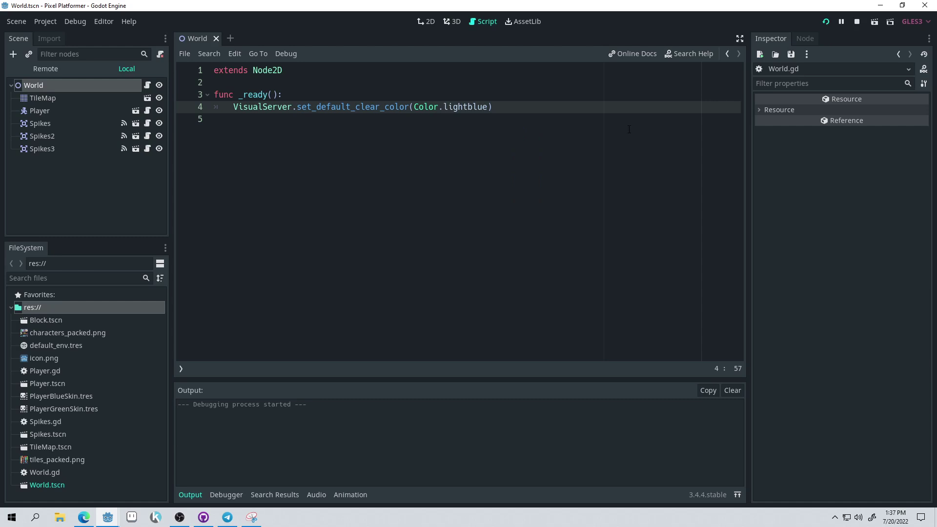
pyautogui.press('Left')
pyautogui.press('Right')
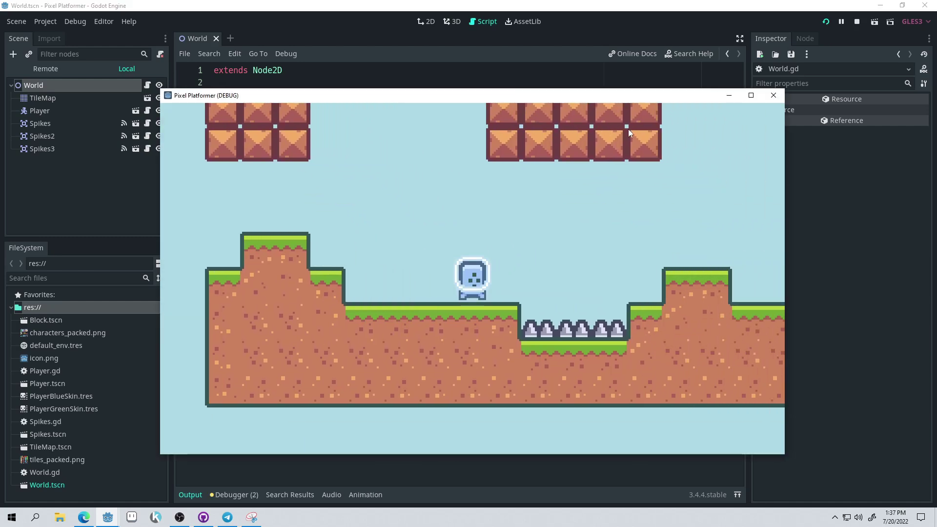
pyautogui.press('Right')
pyautogui.press('Up')
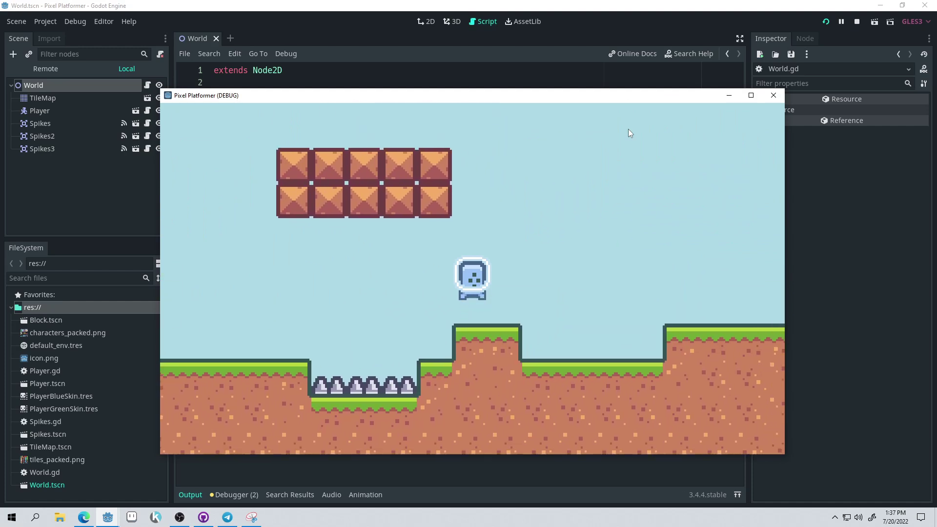
pyautogui.press('Right')
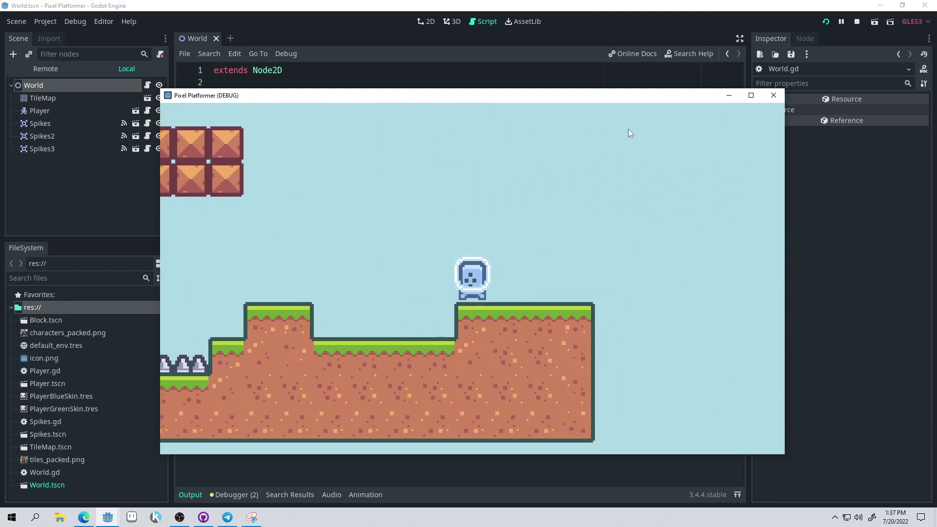
pyautogui.press('Right')
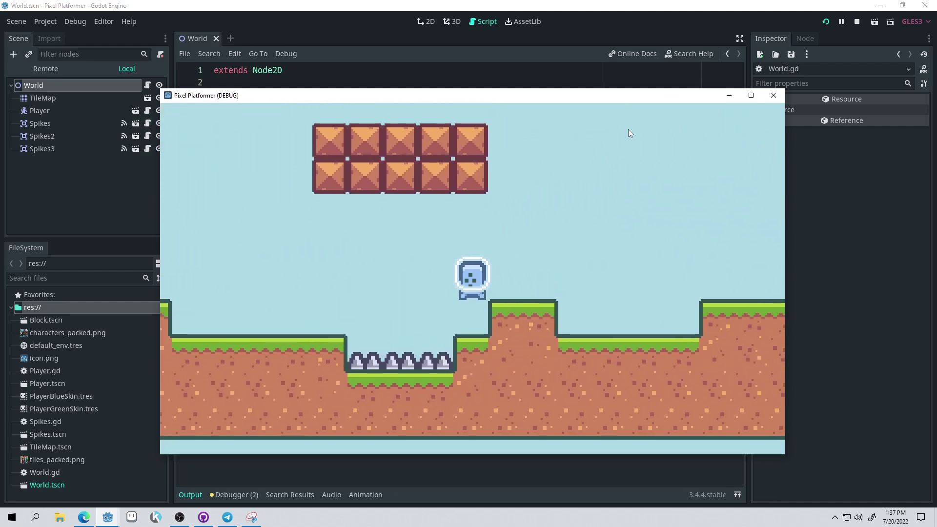
pyautogui.press('Right')
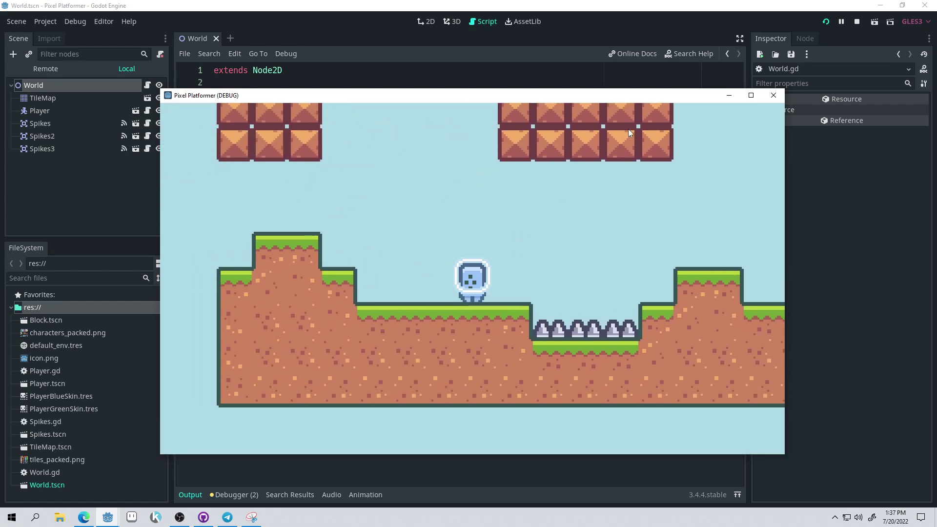
pyautogui.click(774, 95)
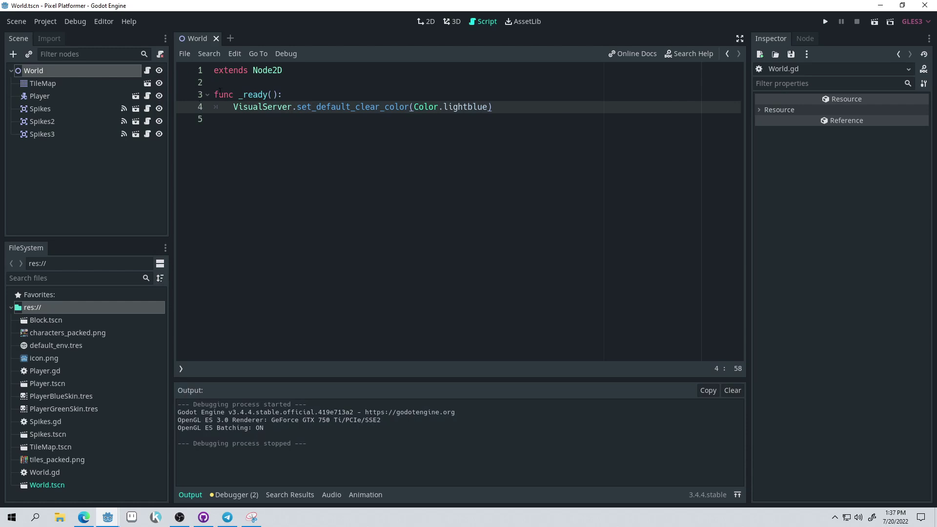
# Return to the 2D view of the World scene and look over the whole level
pyautogui.click(63, 72)
pyautogui.scroll(-3, 455, 184)
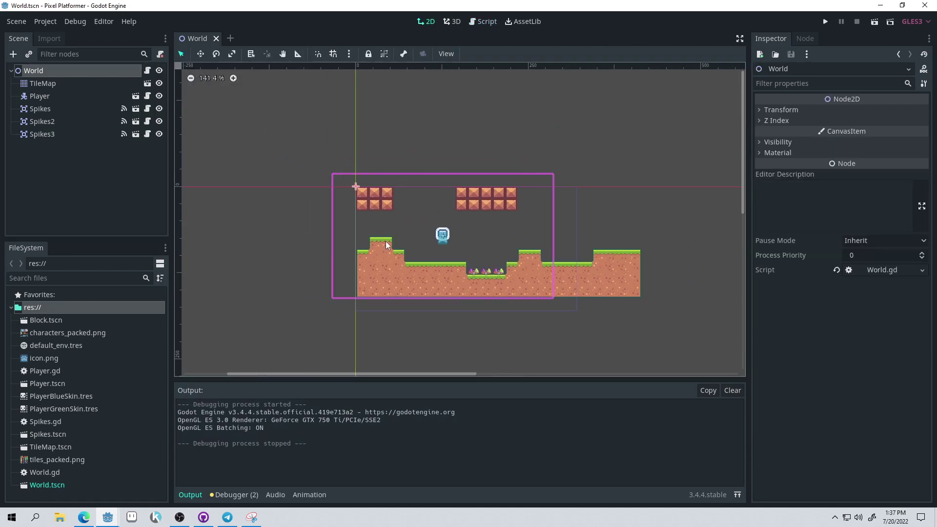
pyautogui.scroll(3, 552, 238)
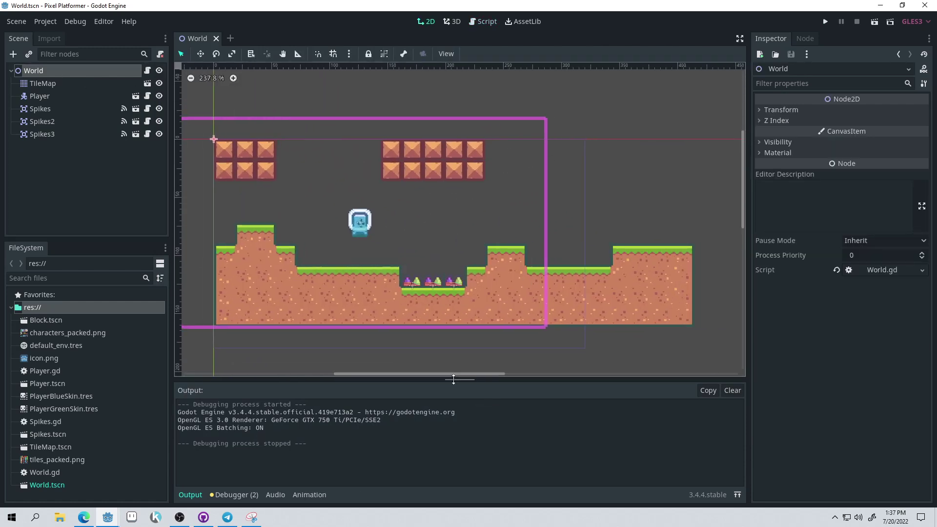
# Collapse the output log and narrow the Scene and FileSystem docks to give the level view more room
pyautogui.click(191, 495)
pyautogui.moveTo(172, 266); pyautogui.dragTo(151, 267)
# Look through the Config, Run, Editor and Rendering 2d categories of the project settings, leaving them unchanged
pyautogui.click(45, 21)
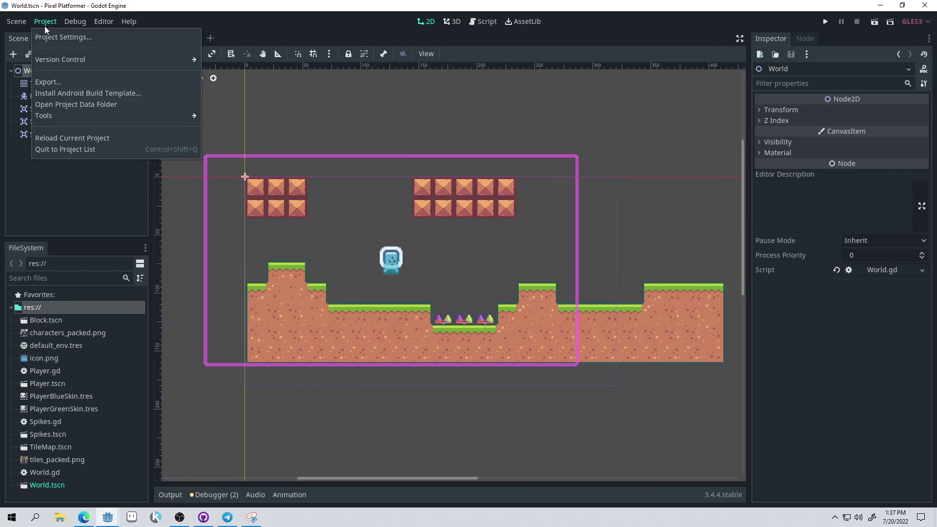
pyautogui.click(62, 36)
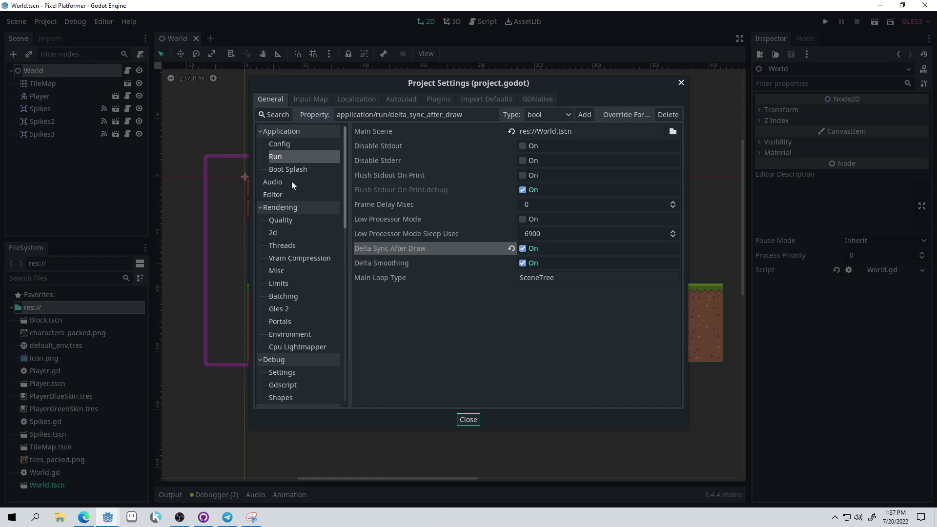
pyautogui.click(298, 146)
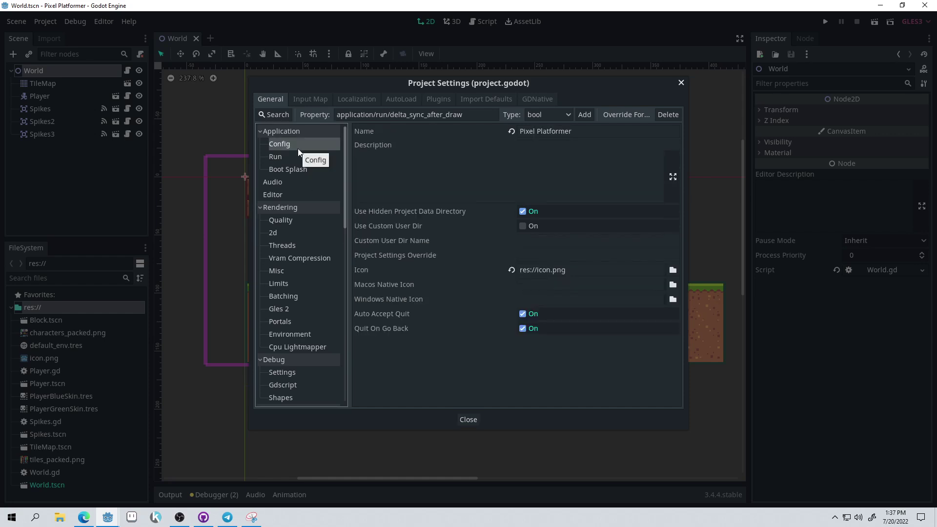
pyautogui.click(293, 195)
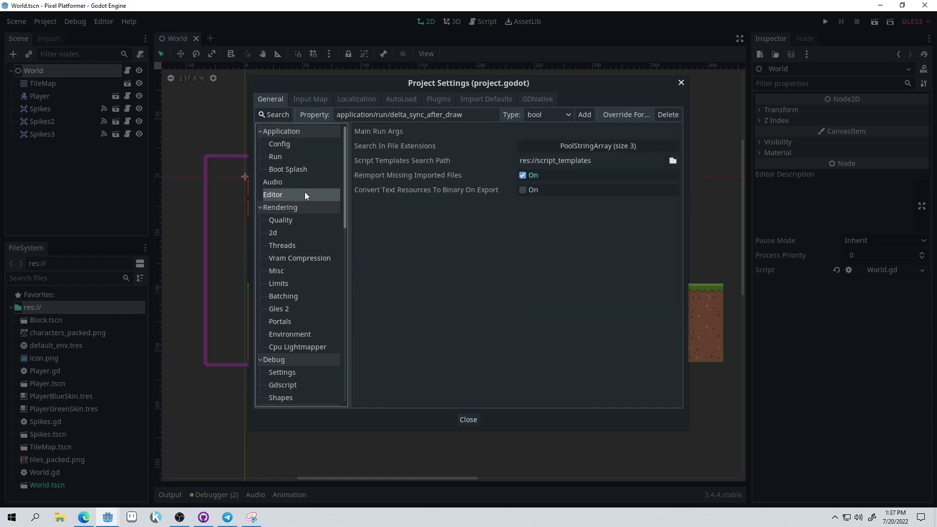
pyautogui.click(299, 221)
pyautogui.click(281, 234)
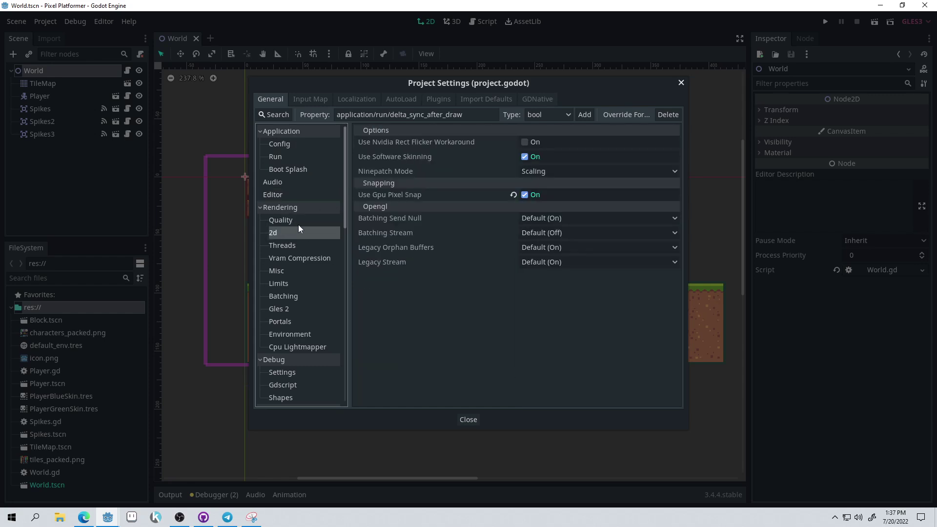
pyautogui.click(306, 156)
pyautogui.click(312, 147)
pyautogui.click(315, 157)
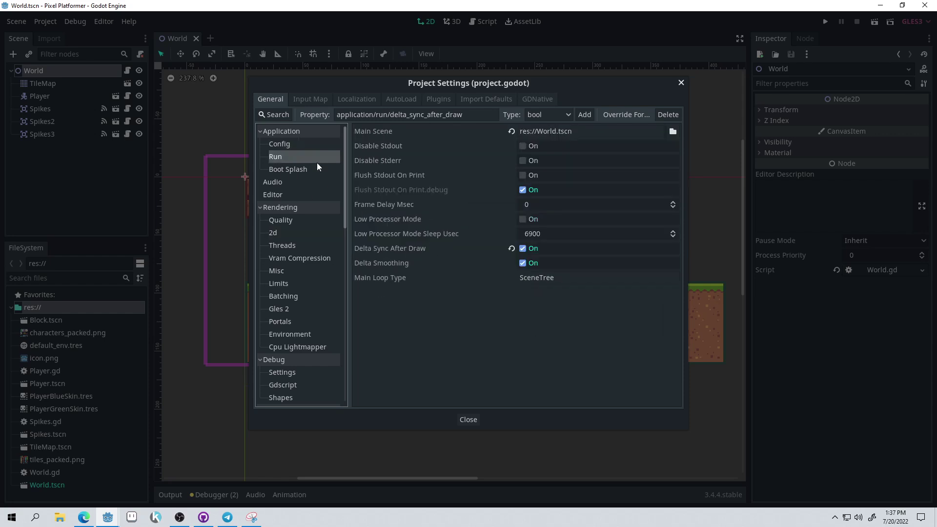
pyautogui.click(681, 83)
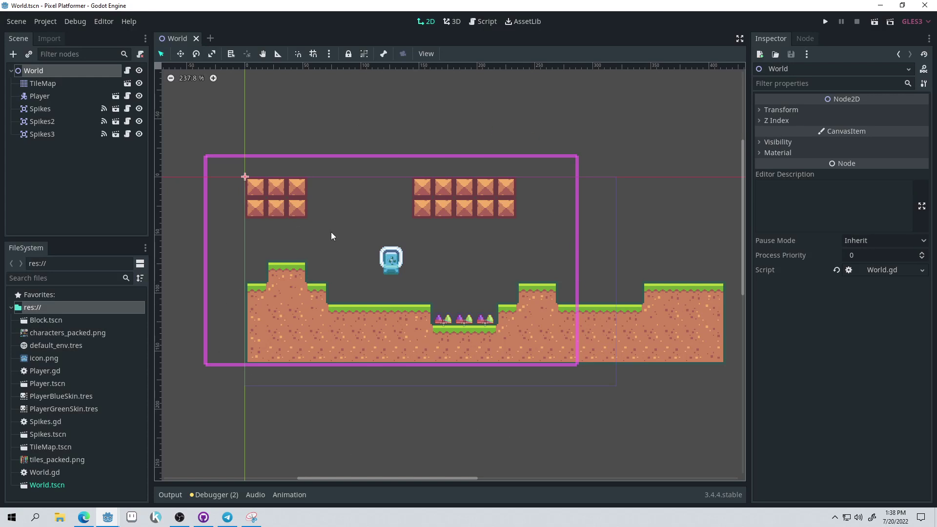
# Narrow the Inspector dock and open the World node's script at the empty line after the clear color call
pyautogui.moveTo(750, 298); pyautogui.dragTo(822, 297)
pyautogui.scroll(-2, 502, 274)
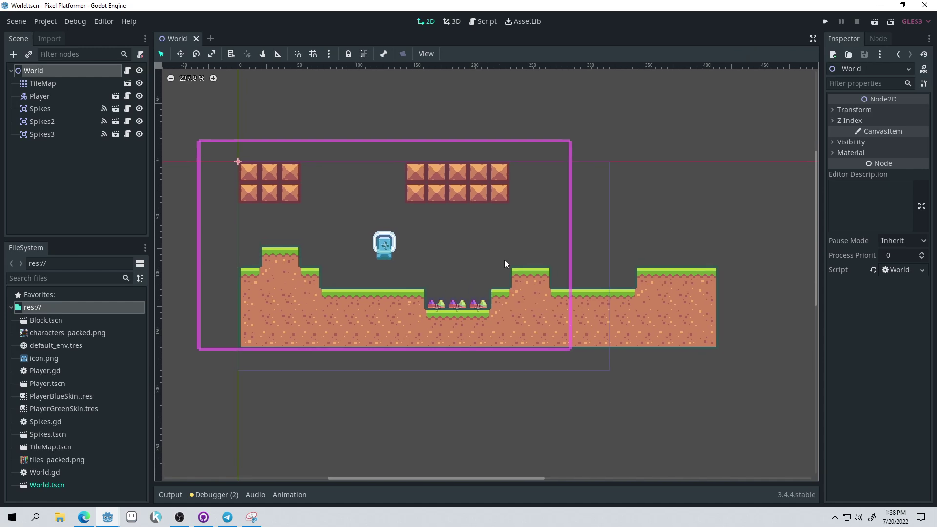
pyautogui.click(127, 71)
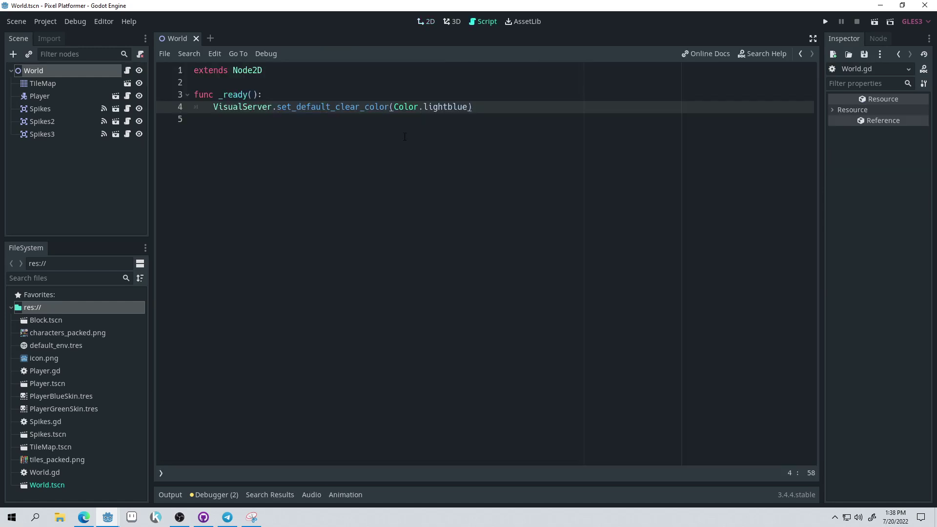
pyautogui.click(242, 115)
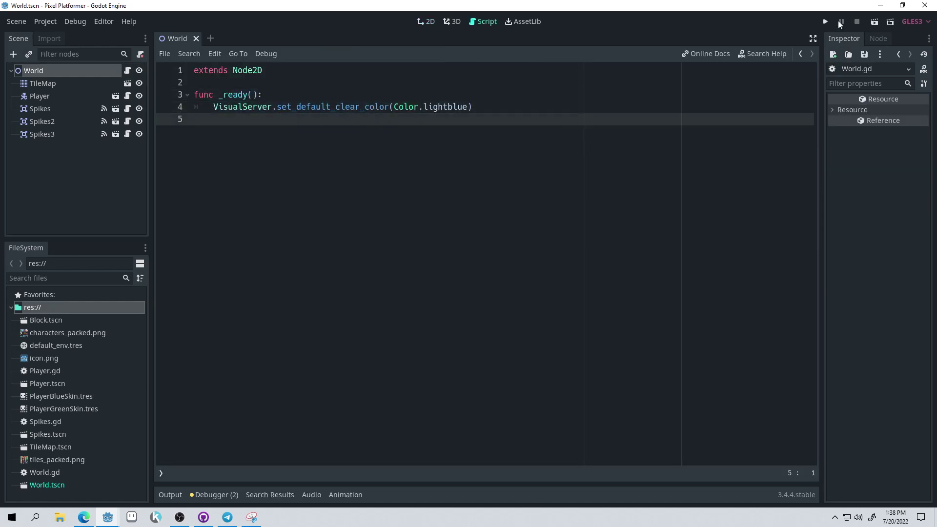
# Run the project, move the player across the level with a jump, and close the game
pyautogui.click(824, 23)
pyautogui.press('Right')
pyautogui.press('Up')
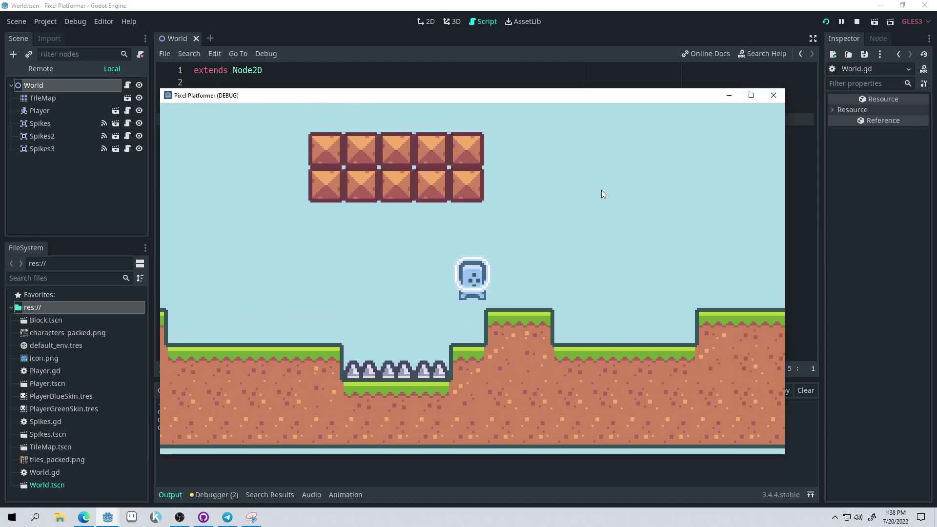
pyautogui.click(774, 95)
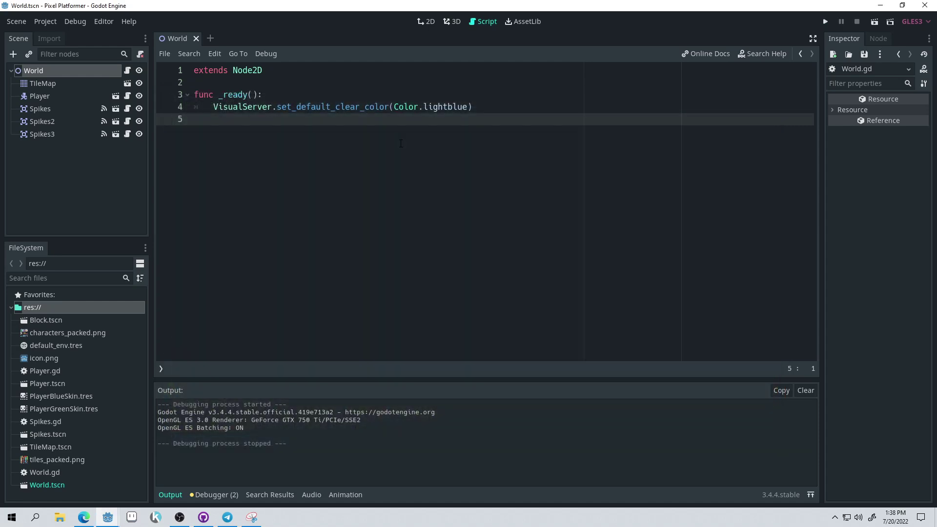
# Create a new scene with a KinematicBody2D as its root node
pyautogui.click(210, 38)
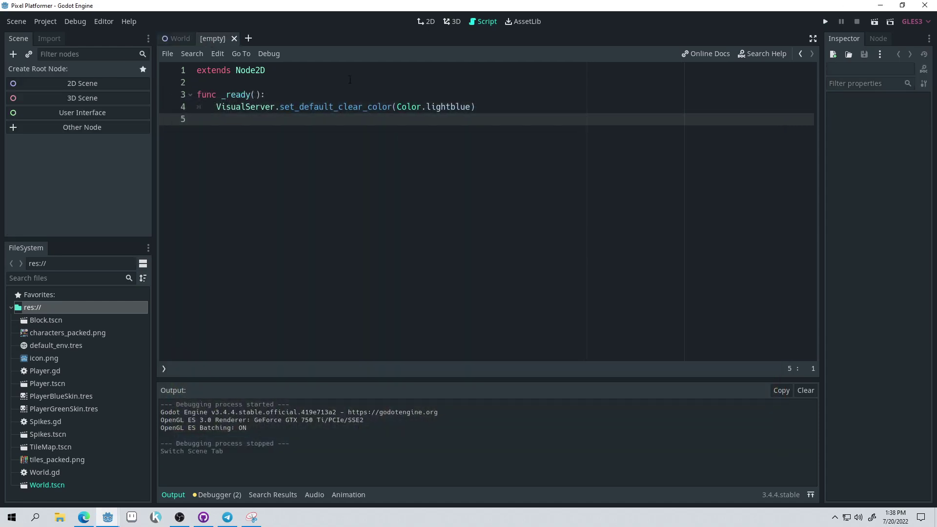
pyautogui.click(90, 128)
pyautogui.write('Kine')
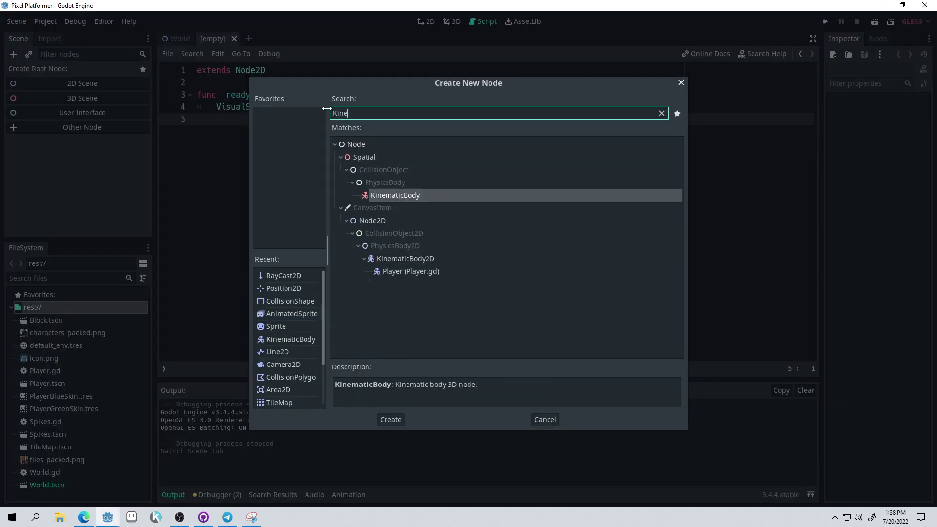
pyautogui.press('Down')
pyautogui.press('Down')
pyautogui.press('Down')
pyautogui.press('Up')
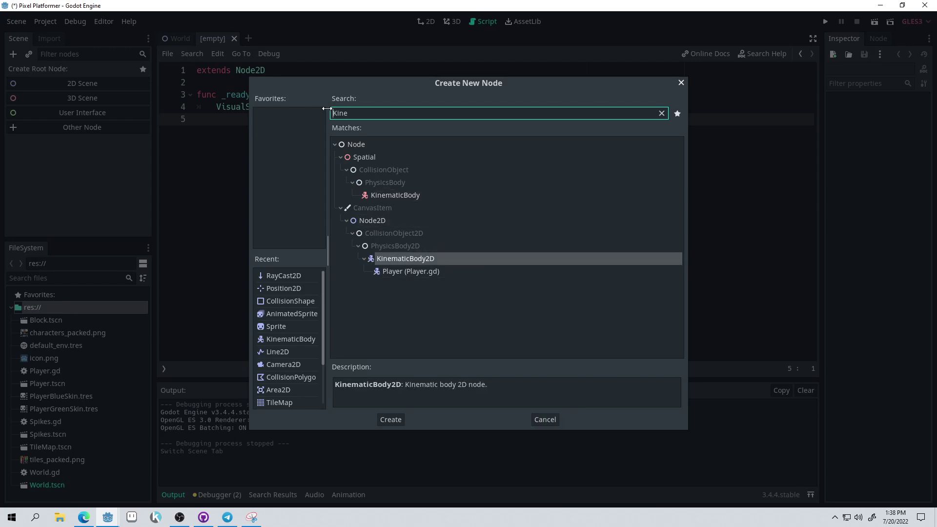
pyautogui.press('Return')
# Rename the new scene's root node to WalkingEnemy
pyautogui.doubleClick(91, 71)
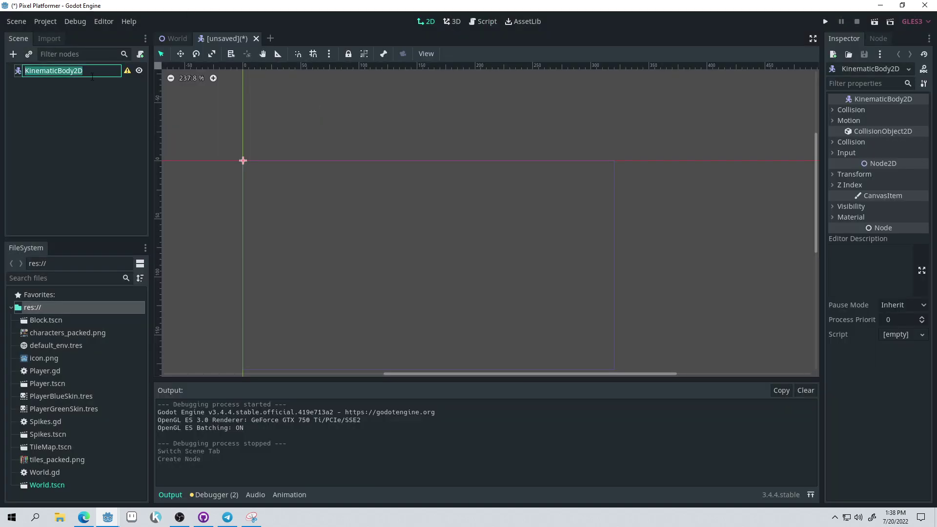
pyautogui.write('WalkingEnemy')
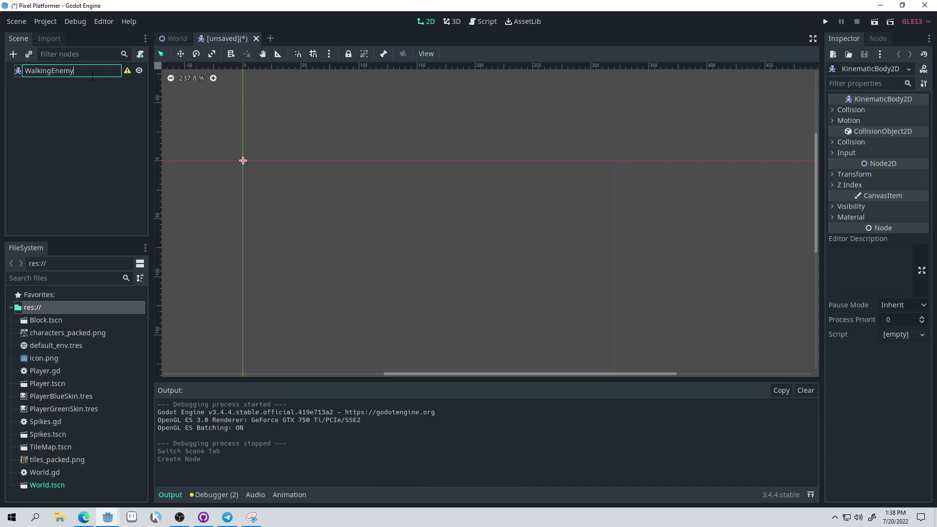
pyautogui.press('Return')
# Add an AnimatedSprite node as a child of WalkingEnemy
pyautogui.moveTo(210, 152); pyautogui.dragTo(389, 198, button='middle')
pyautogui.scroll(11, 432, 188)
pyautogui.scroll(4, 435, 195)
pyautogui.click(13, 54)
pyautogui.write('animat')
pyautogui.press('Return')
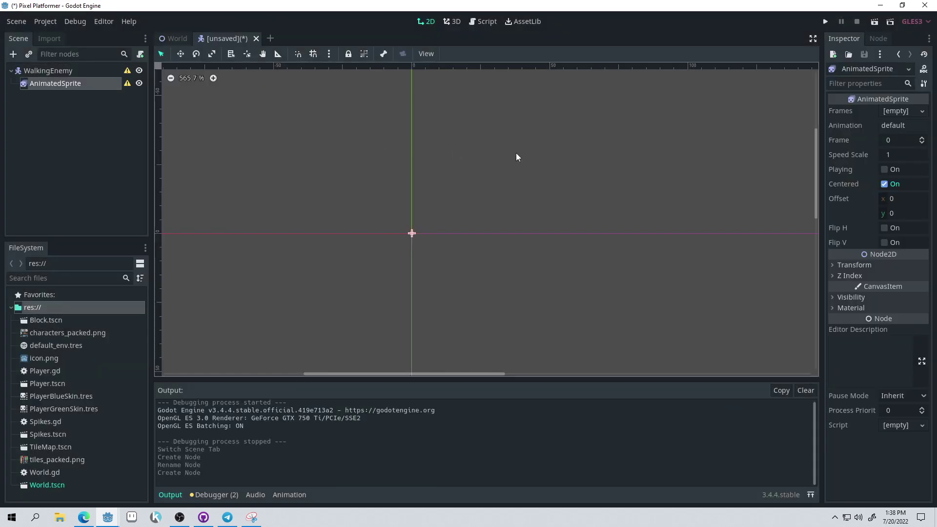
# Give the AnimatedSprite a new SpriteFrames resource and rename its default animation to Walking
pyautogui.click(904, 111)
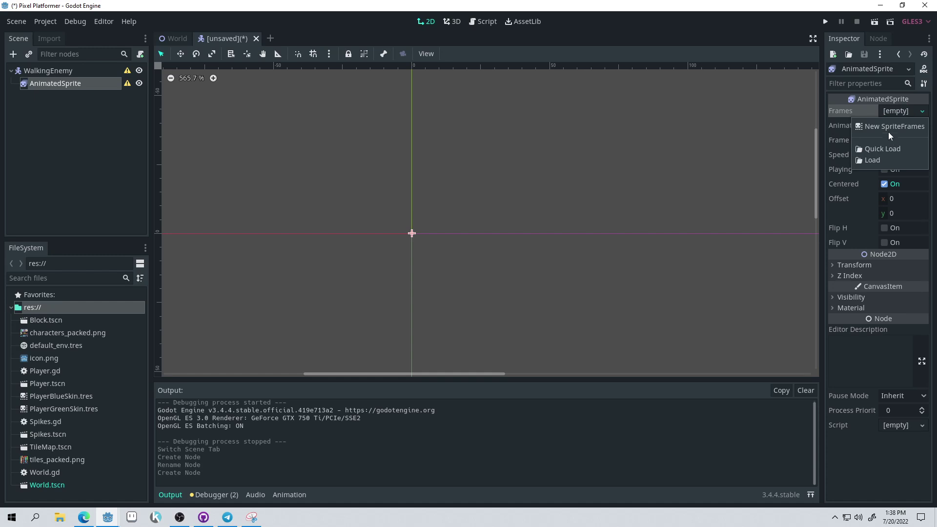
pyautogui.click(890, 128)
pyautogui.click(897, 112)
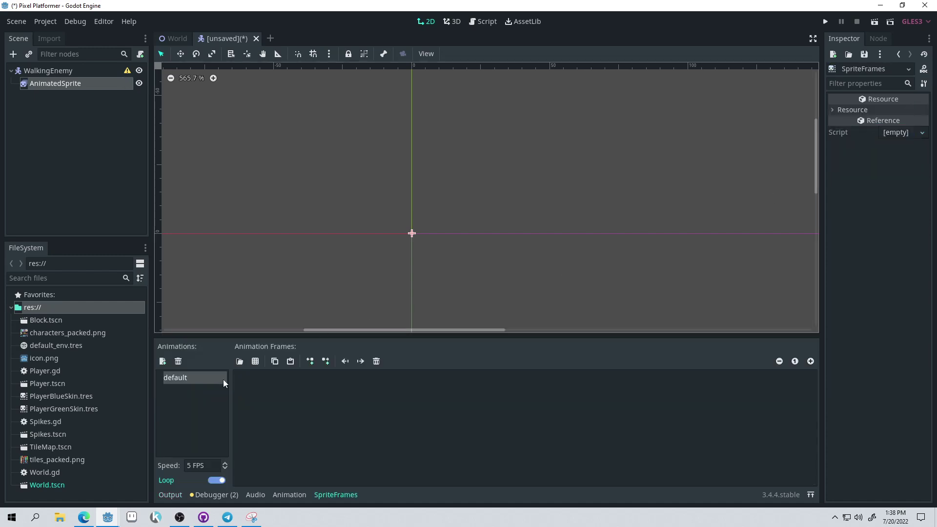
pyautogui.doubleClick(183, 379)
pyautogui.write('Walking')
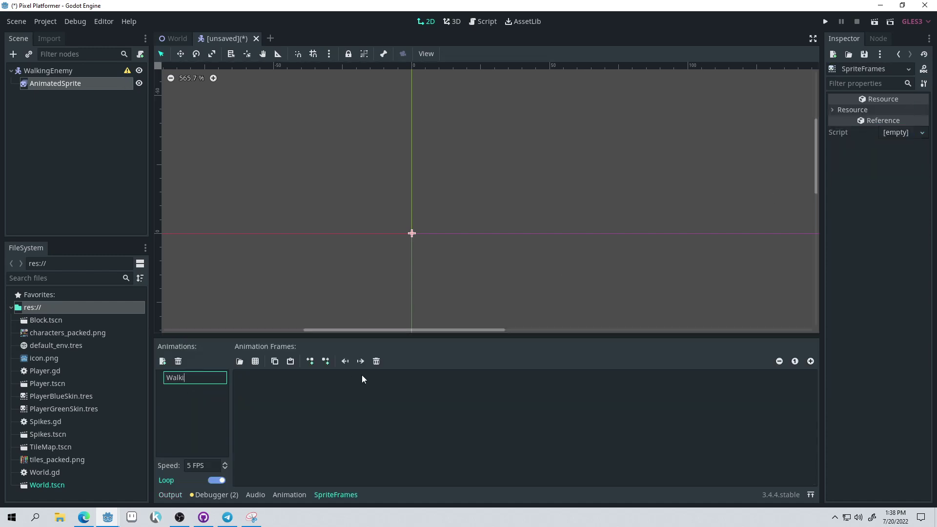
pyautogui.press('Return')
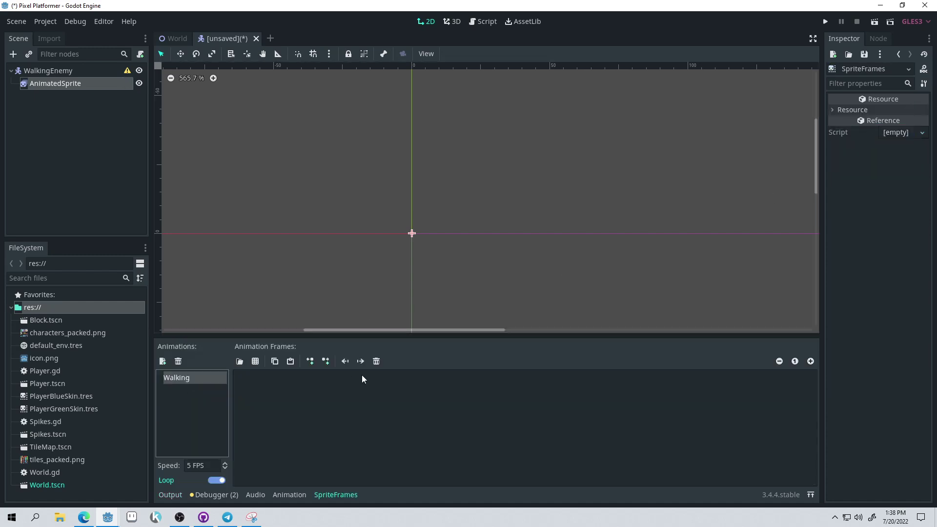
# Load characters_packed.png as the sprite sheet for the Walking animation and divide it into 9 horizontal and 3 vertical frames
pyautogui.click(256, 362)
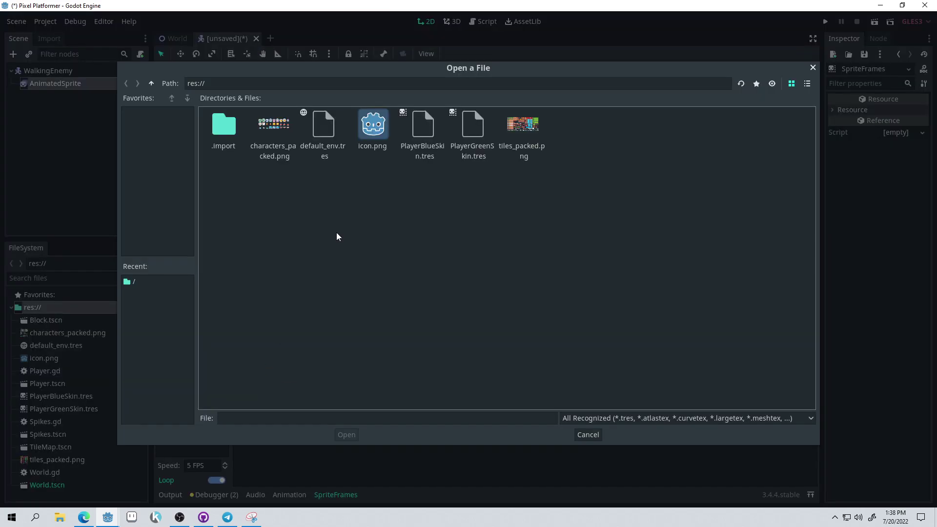
pyautogui.doubleClick(283, 133)
pyautogui.click(230, 108)
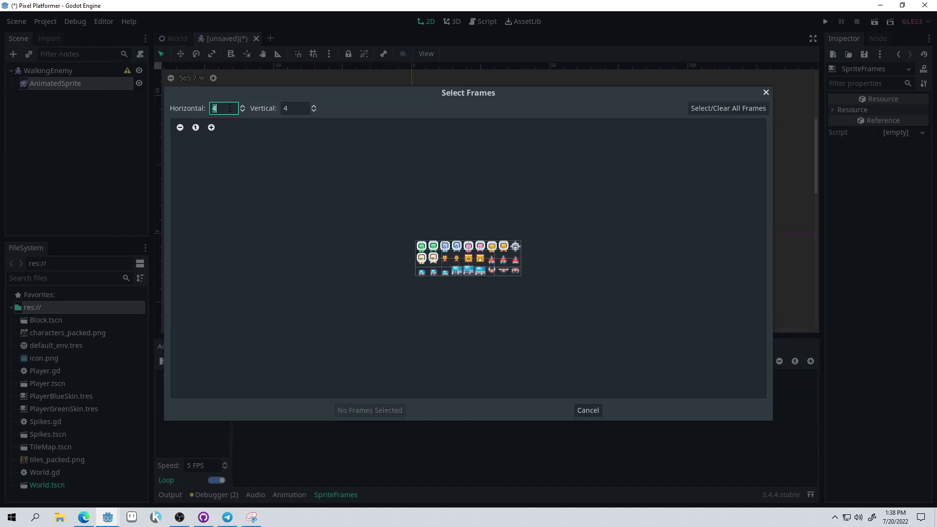
pyautogui.write('9')
pyautogui.press('Tab')
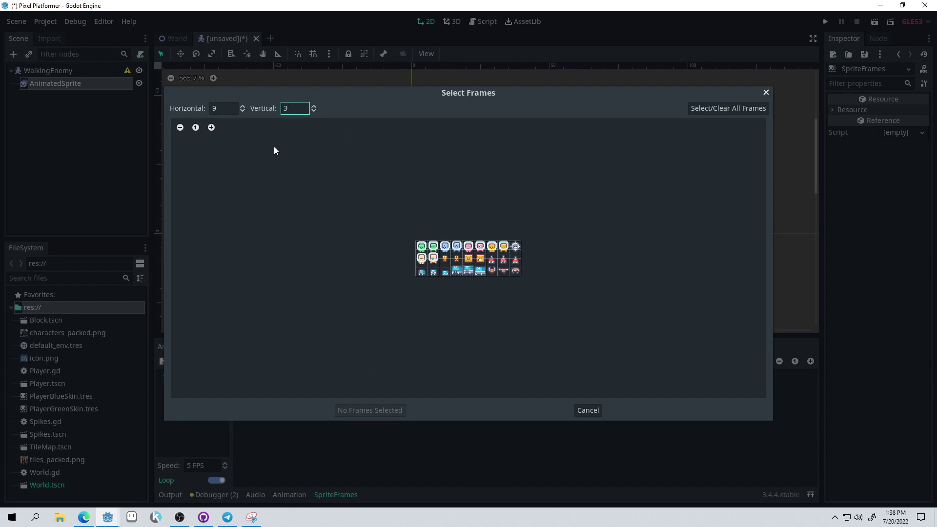
pyautogui.click(229, 111)
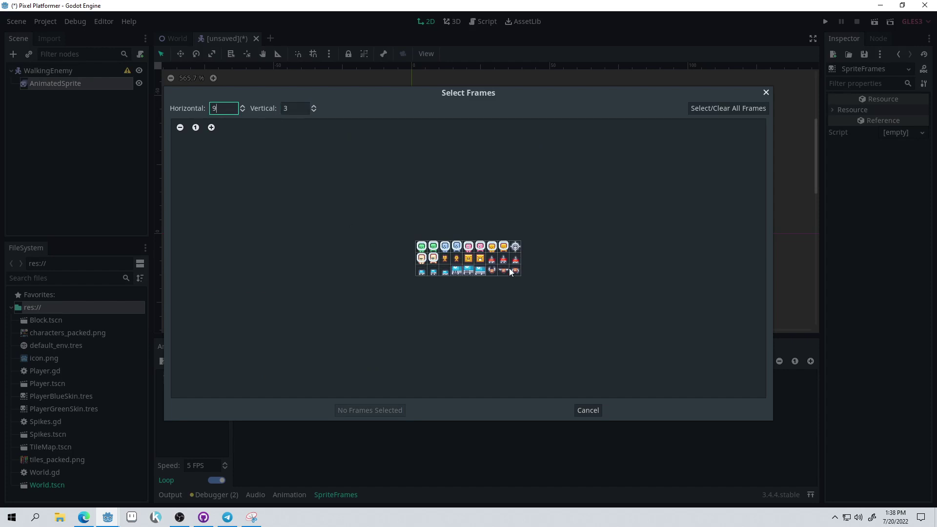
# Add the first two red pointed-helmet enemy frames from the sheet's middle row to the Walking animation
pyautogui.scroll(3, 513, 268)
pyautogui.scroll(2, 529, 270)
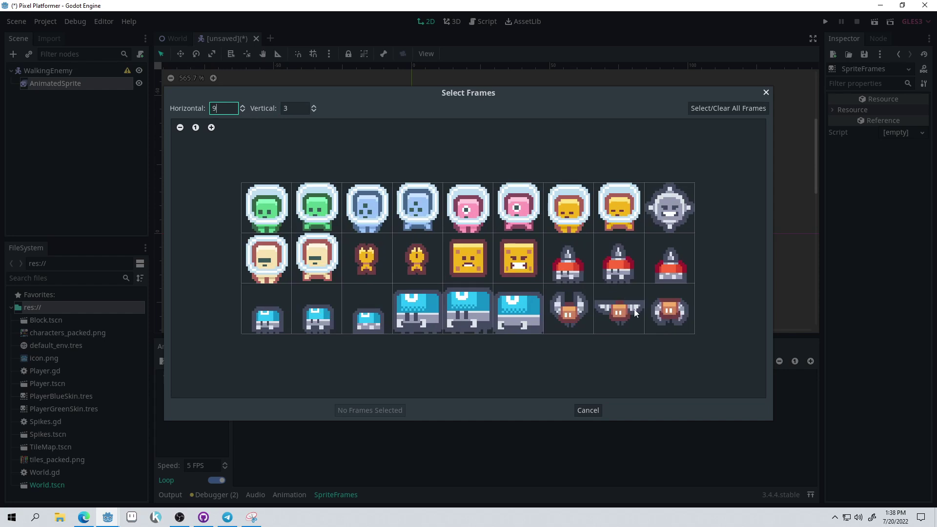
pyautogui.click(573, 277)
pyautogui.click(608, 278)
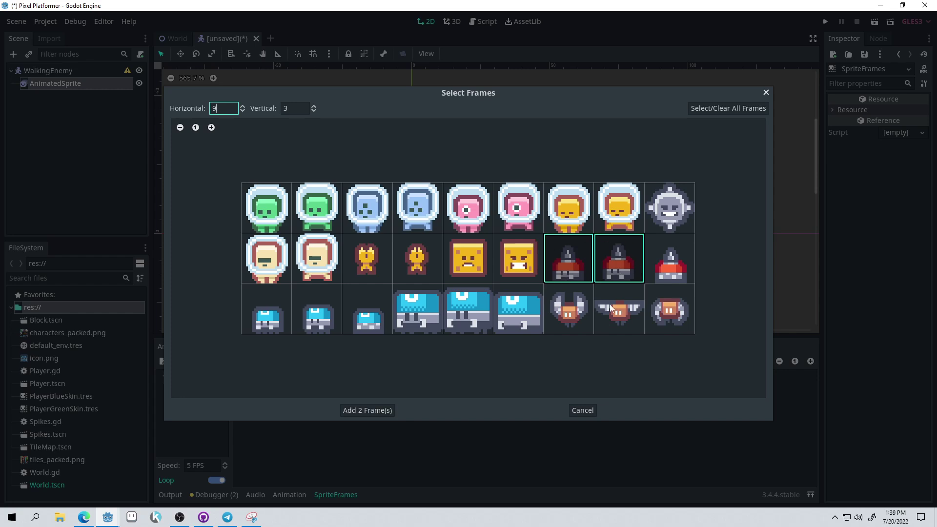
pyautogui.click(386, 410)
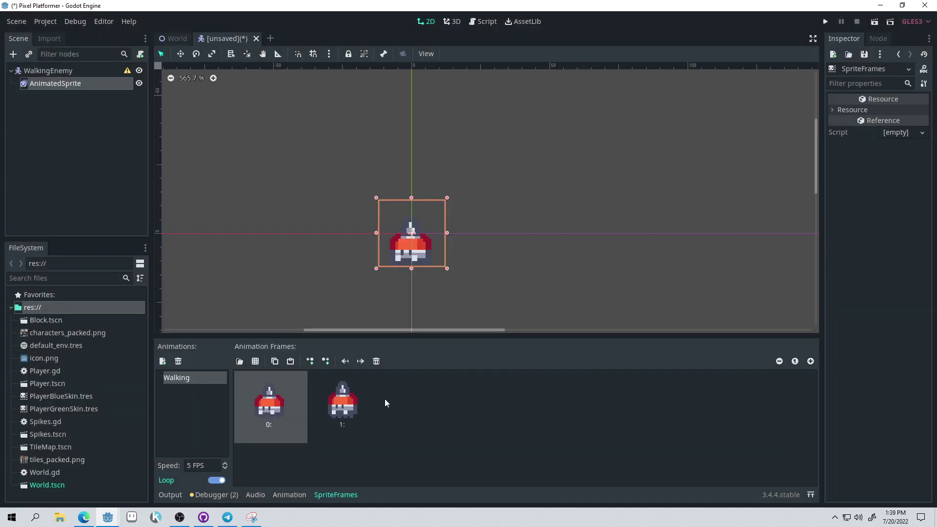
# Move the AnimatedSprite straight up so its bottom edge rests on the scene's horizontal origin line
pyautogui.scroll(5, 403, 257)
pyautogui.moveTo(431, 258); pyautogui.dragTo(429, 179)
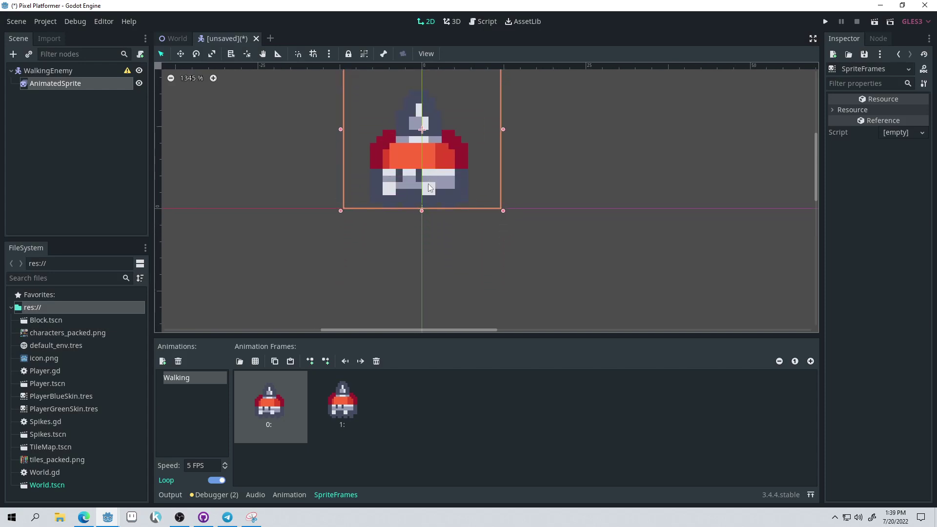
pyautogui.scroll(4, 428, 179)
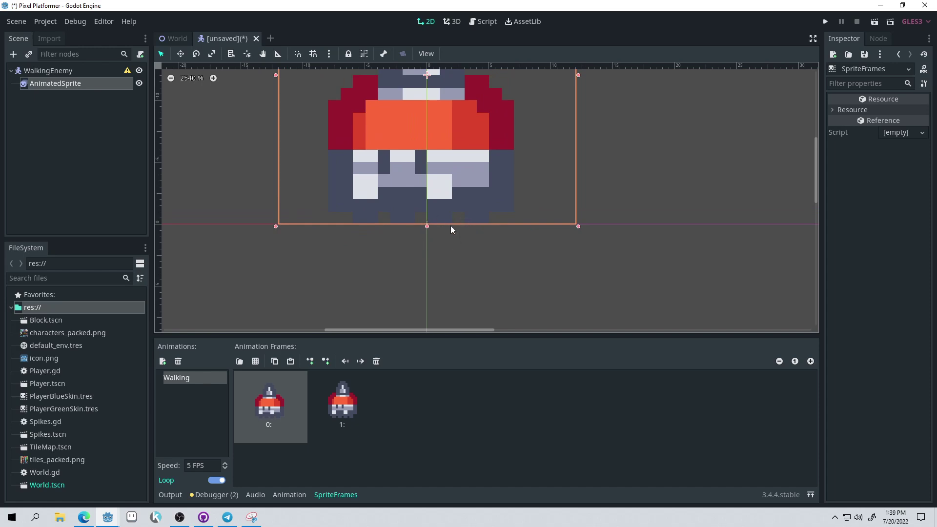
pyautogui.scroll(-5, 447, 225)
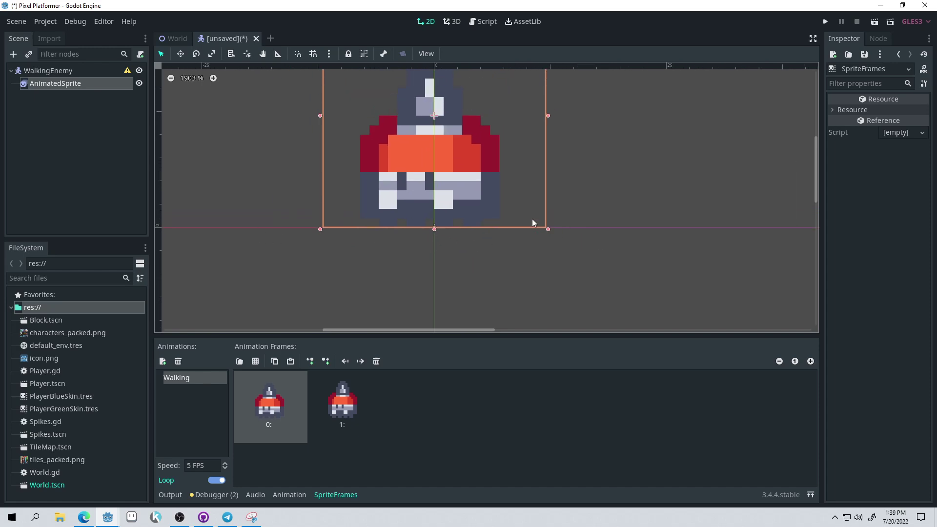
pyautogui.moveTo(487, 211); pyautogui.dragTo(536, 269, button='middle')
pyautogui.scroll(-3, 536, 270)
pyautogui.scroll(-1, 536, 269)
pyautogui.moveTo(604, 258); pyautogui.dragTo(572, 233, button='middle')
# Save the scene as WalkingEnemy.tscn in res:// and make the Scene dock taller
pyautogui.hotkey('ctrl', 's')
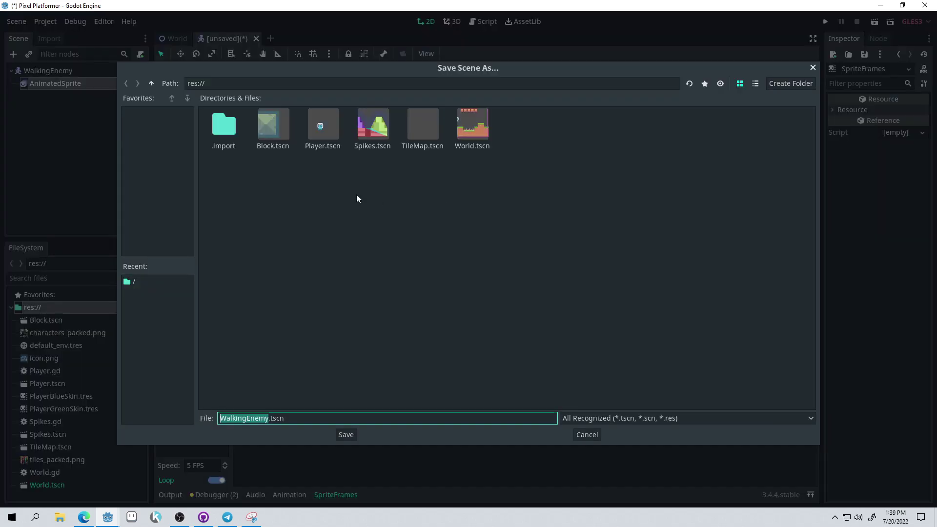
pyautogui.click(341, 434)
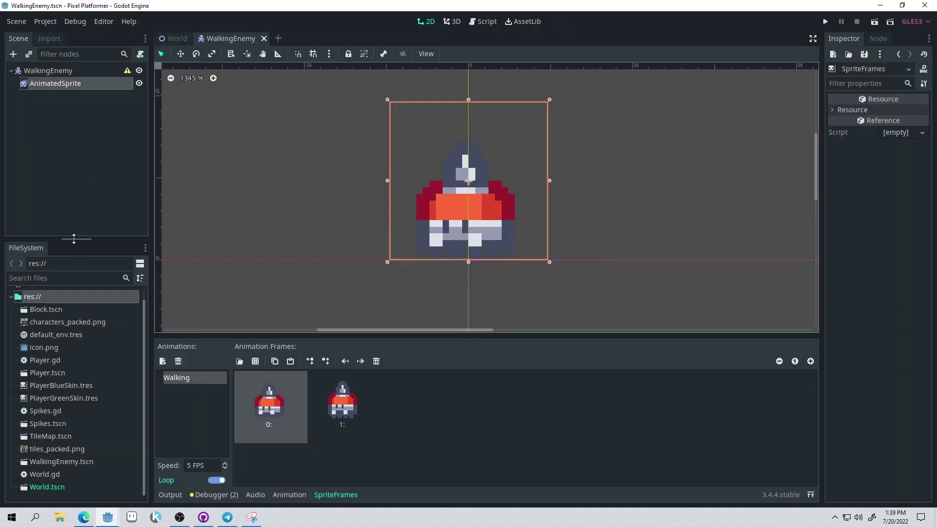
pyautogui.moveTo(75, 237); pyautogui.dragTo(75, 278)
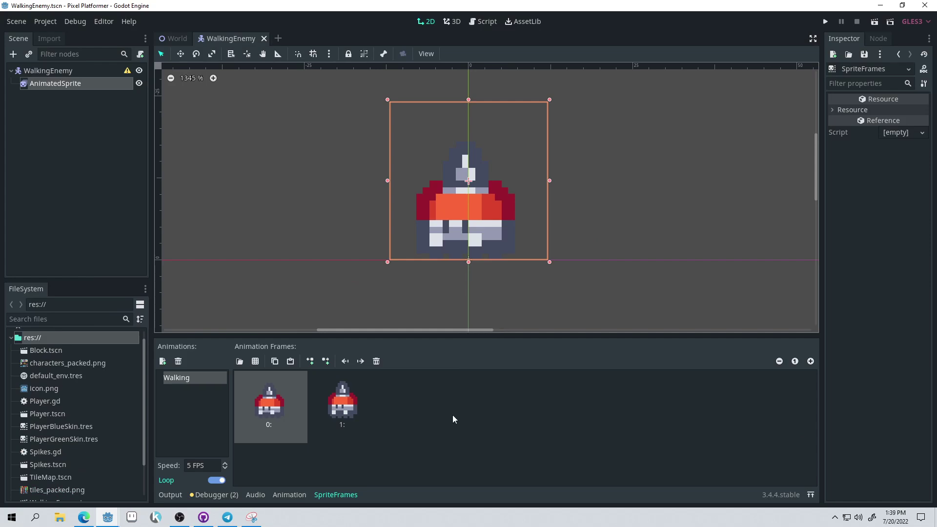
# Add a CollisionShape2D node under WalkingEnemy and assign it a new RectangleShape2D
pyautogui.click(60, 73)
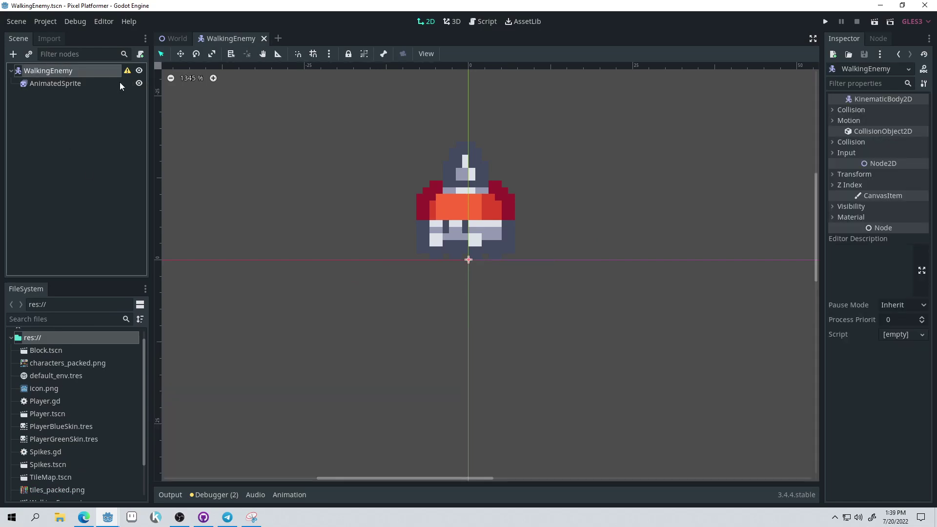
pyautogui.click(13, 54)
pyautogui.write('collision')
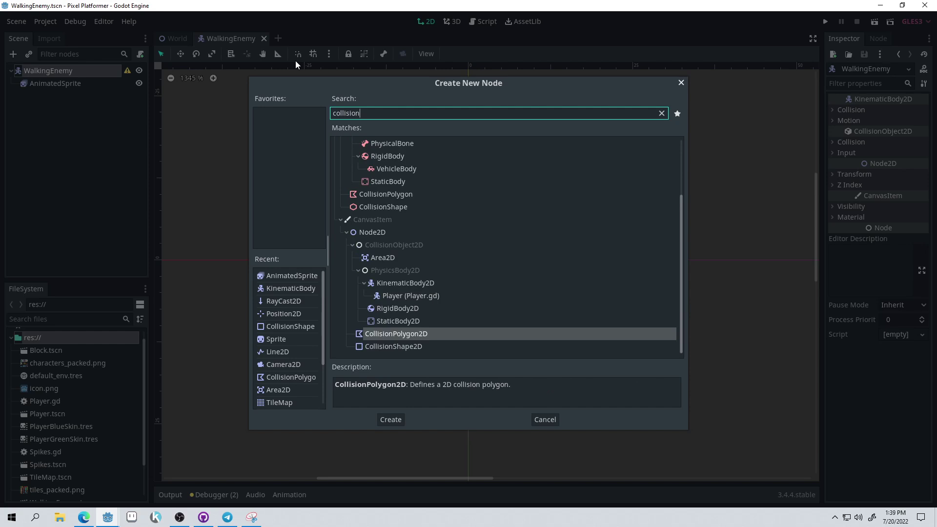
pyautogui.press('Down')
pyautogui.press('Return')
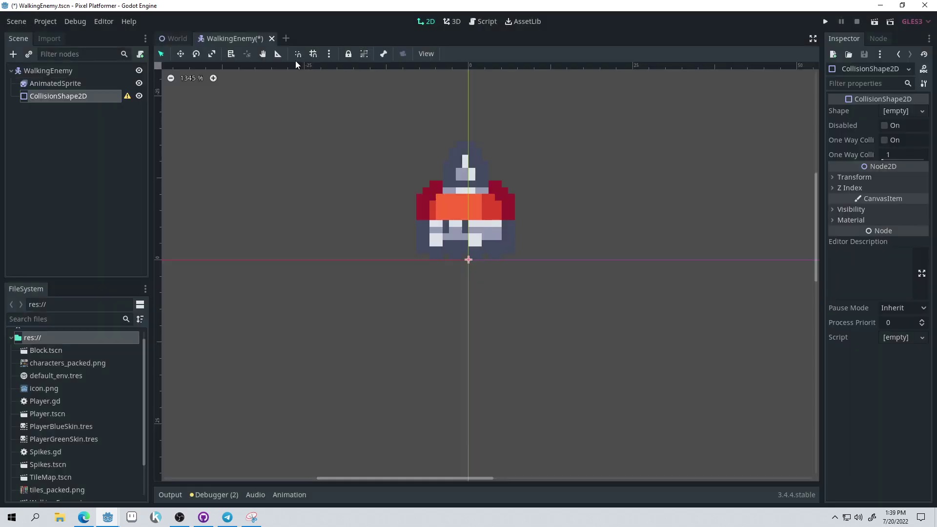
pyautogui.scroll(2, 554, 154)
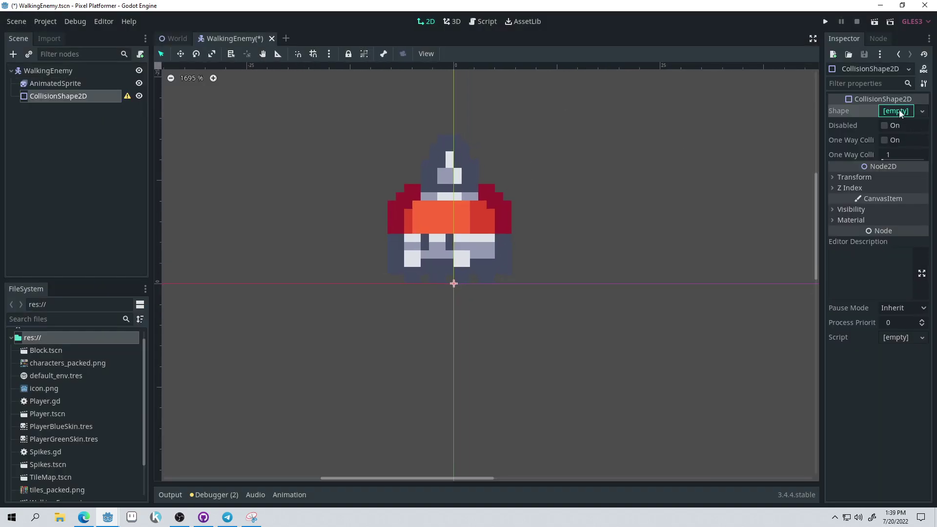
pyautogui.click(902, 110)
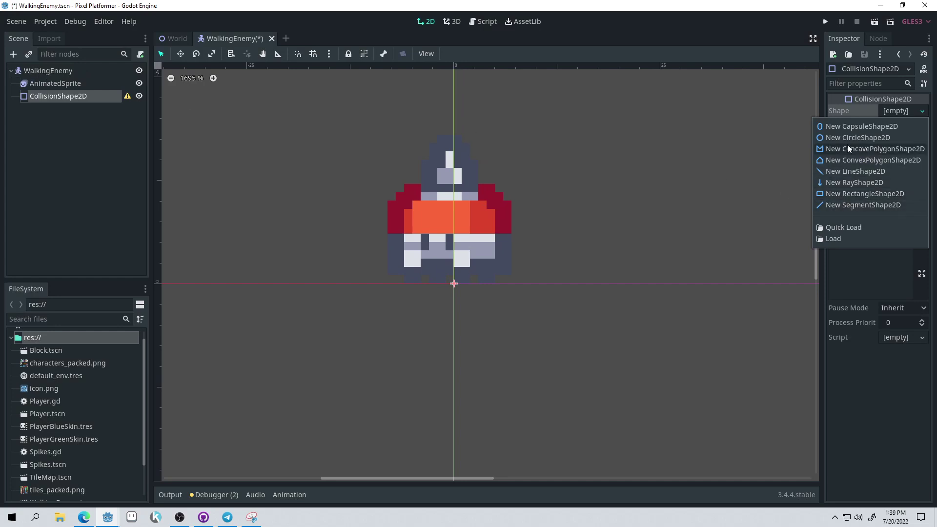
pyautogui.click(854, 193)
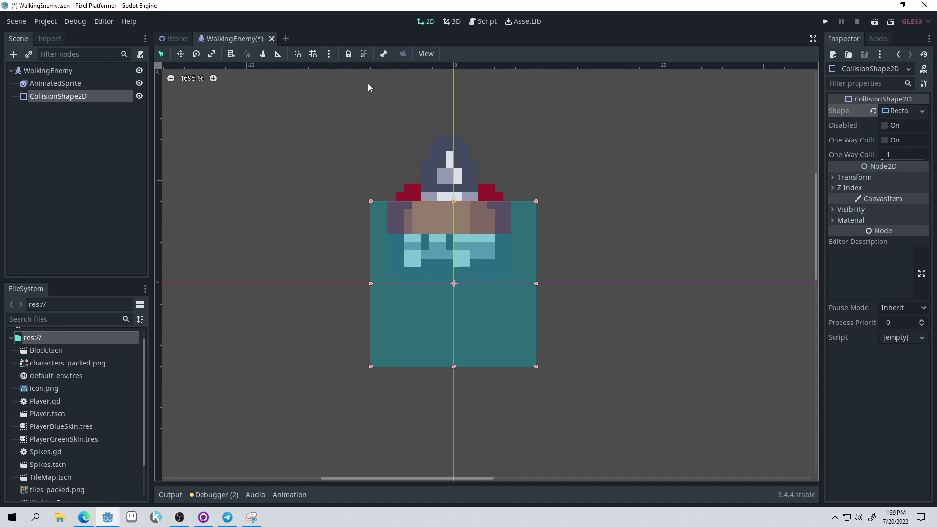
# Shrink the collision rectangle to about 11 by 10 pixels over the enemy's lower body, bottom edge on the horizontal origin line, and save the scene
pyautogui.moveTo(536, 283); pyautogui.dragTo(495, 283)
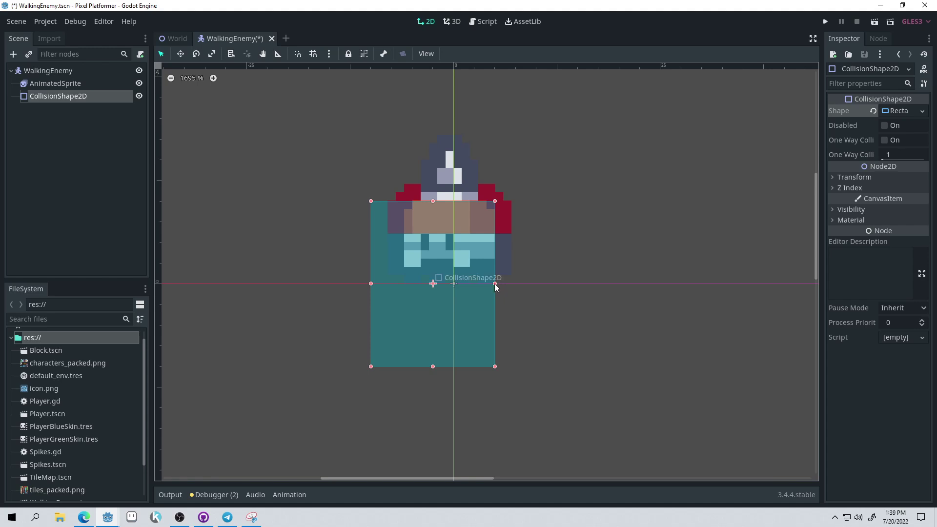
pyautogui.moveTo(372, 283); pyautogui.dragTo(402, 283)
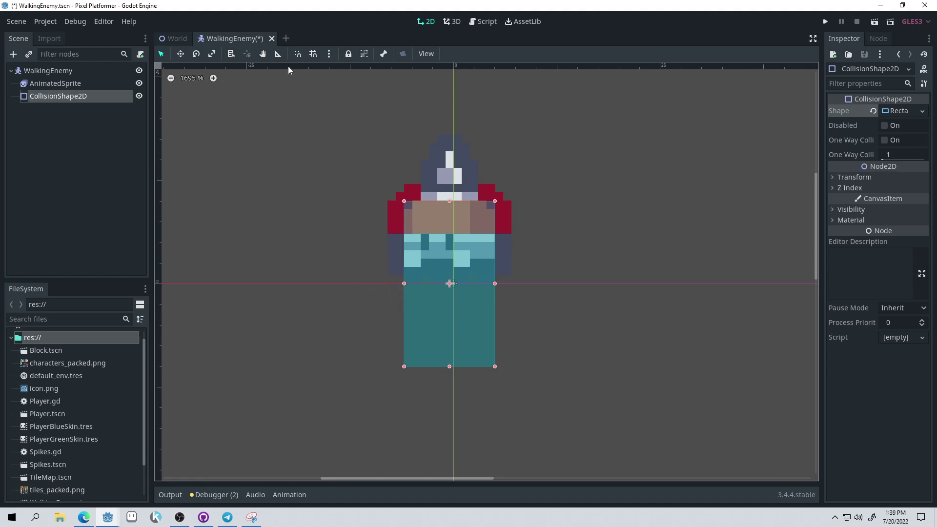
pyautogui.click(331, 54)
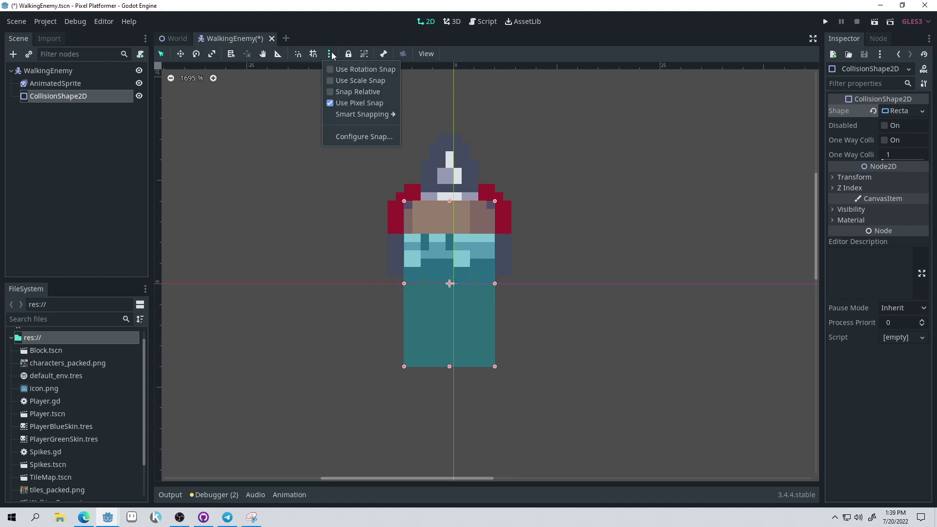
pyautogui.click(441, 253)
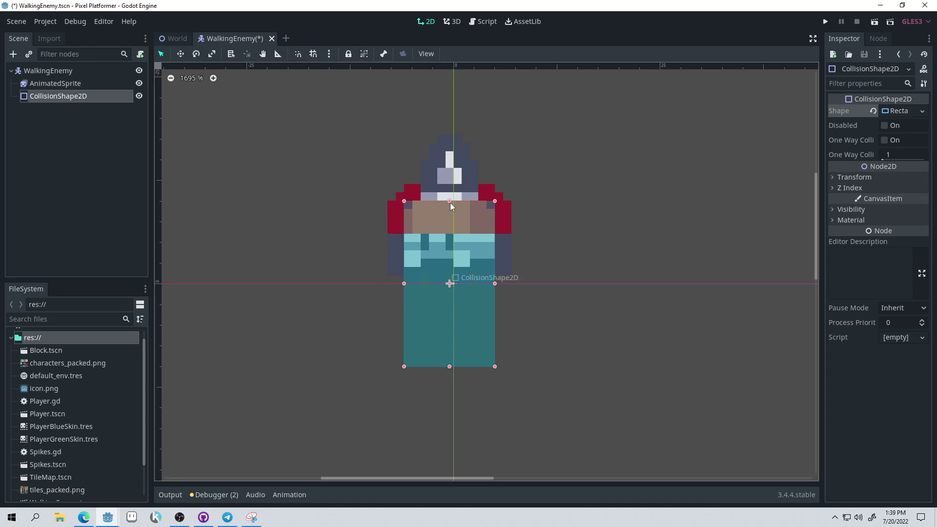
pyautogui.moveTo(450, 367); pyautogui.dragTo(448, 284)
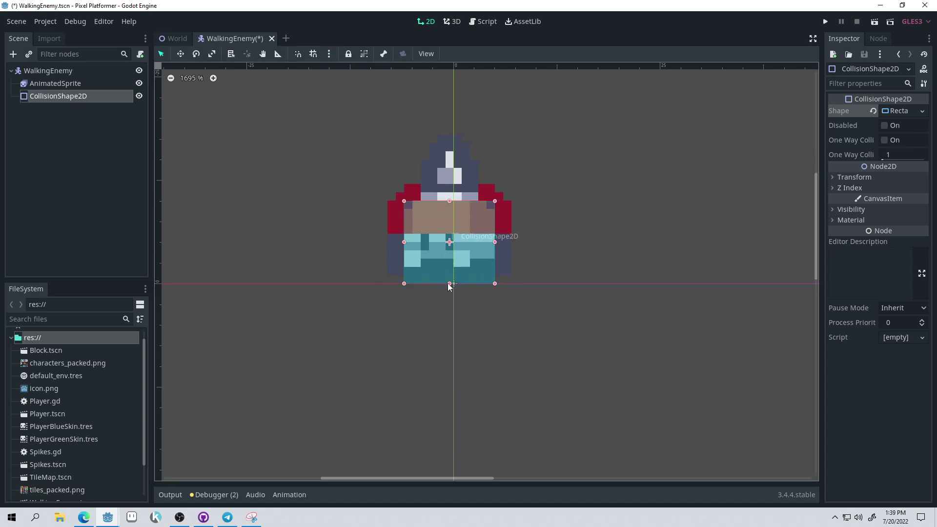
pyautogui.click(640, 254)
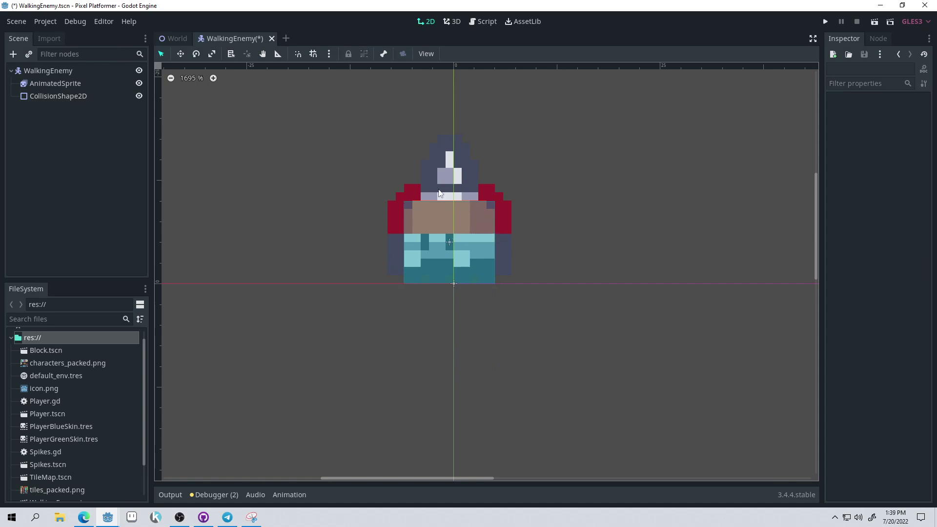
pyautogui.click(452, 217)
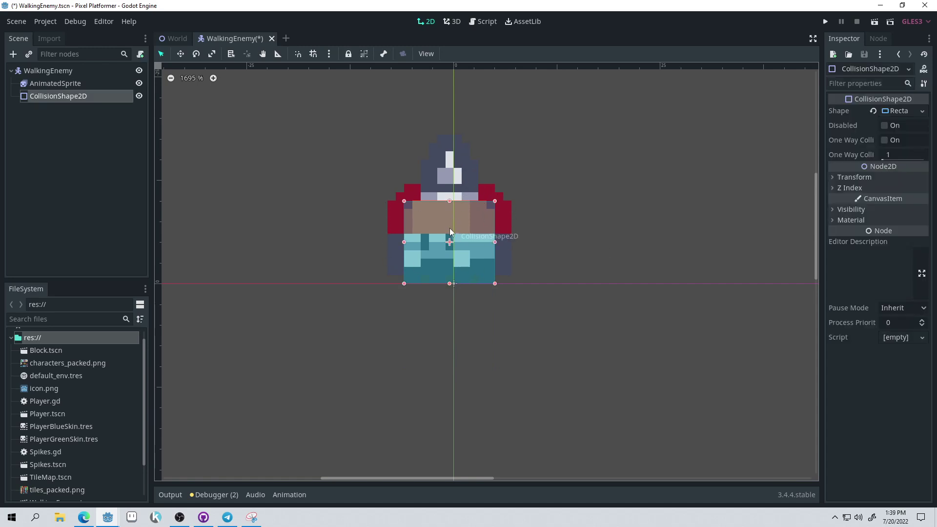
pyautogui.click(649, 195)
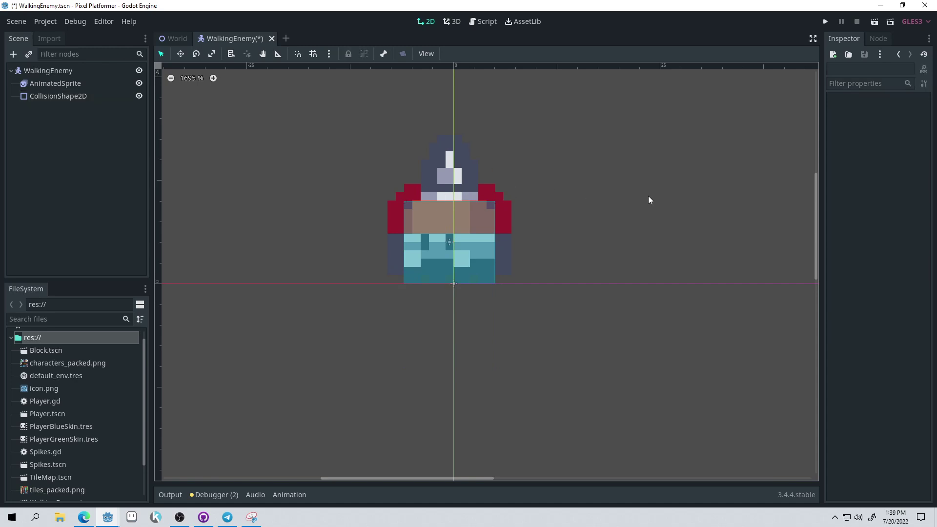
pyautogui.scroll(1, 490, 166)
pyautogui.hotkey('ctrl', 's')
# Attach a new script, WalkingEnemy.gd, to the WalkingEnemy root node
pyautogui.click(77, 72)
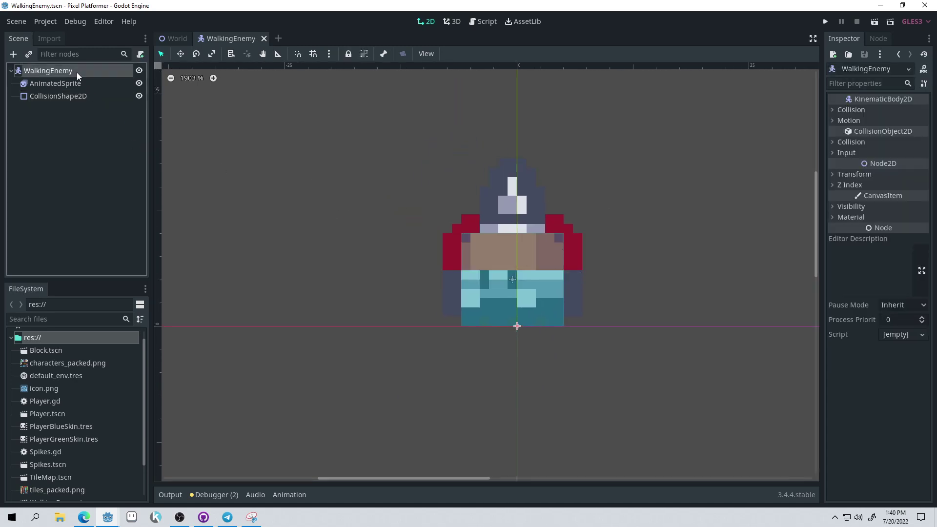
pyautogui.click(140, 54)
pyautogui.click(434, 324)
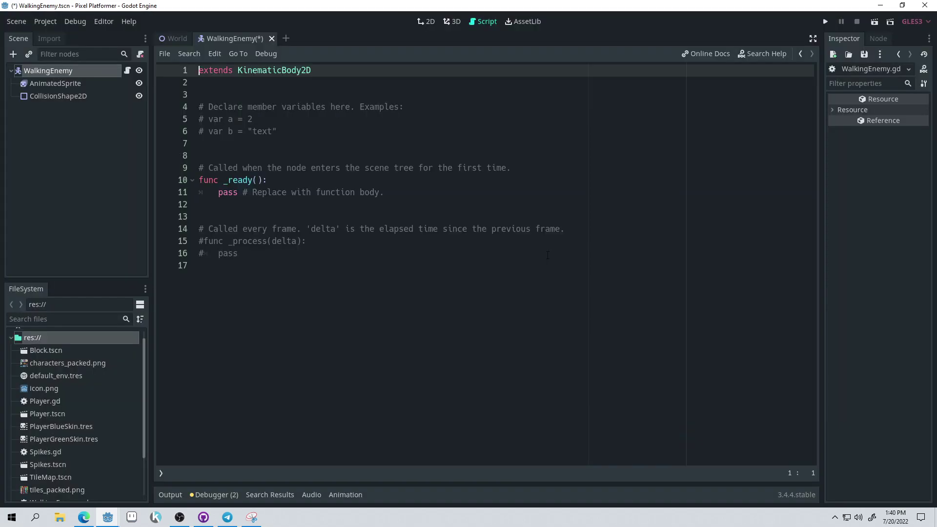
# Replace the example variable comments with the variables direction = Vector2.RIGHT and velocity = Vector2.ZERO
pyautogui.moveTo(299, 137); pyautogui.dragTo(194, 92)
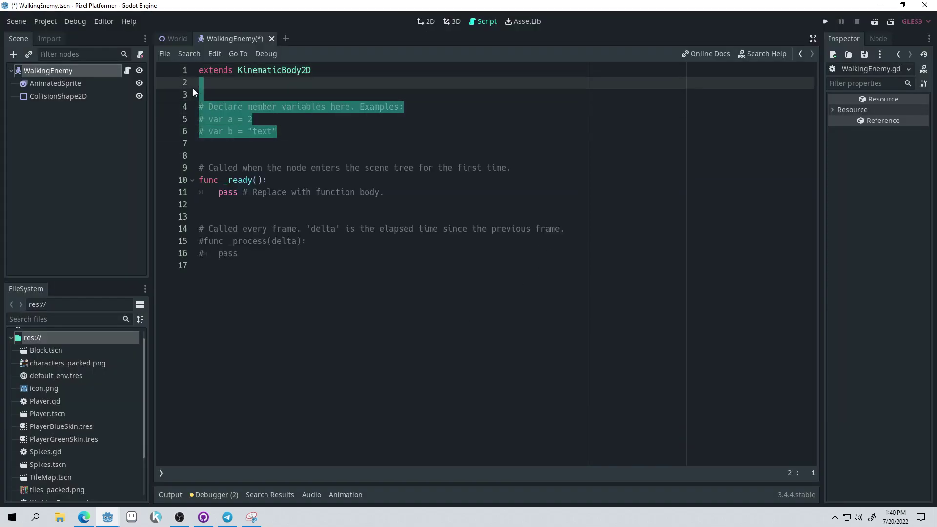
pyautogui.press('BackSpace')
pyautogui.press('Return')
pyautogui.write('var diretion')
pyautogui.press('BackSpace')
pyautogui.press('BackSpace')
pyautogui.press('BackSpace')
pyautogui.press('BackSpace')
pyautogui.press('BackSpace')
pyautogui.write('ction = Vector2.RIGHT')
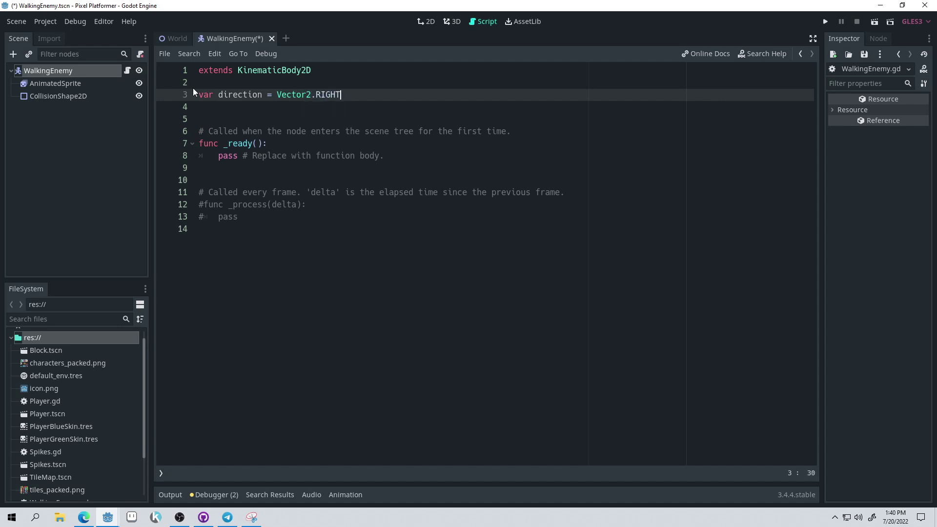
pyautogui.press('Return')
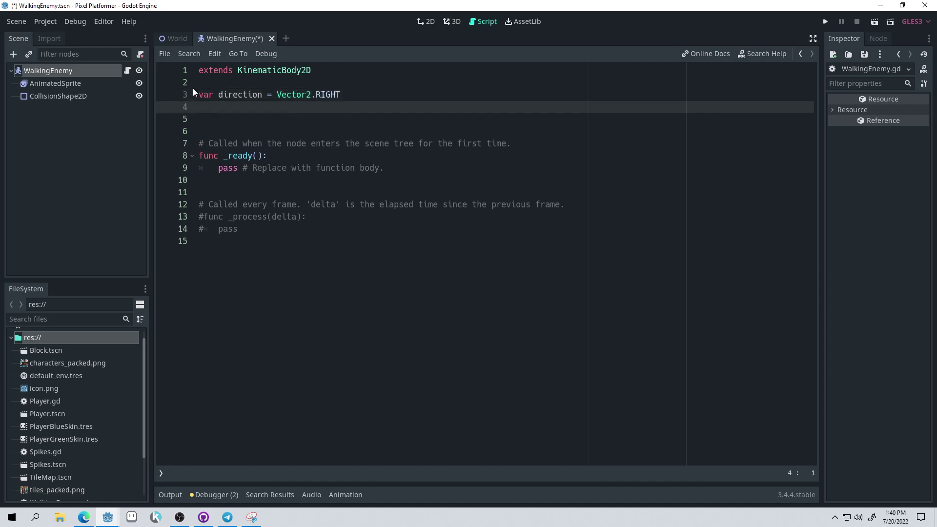
pyautogui.write('var velocity = Vector2.ZERO')
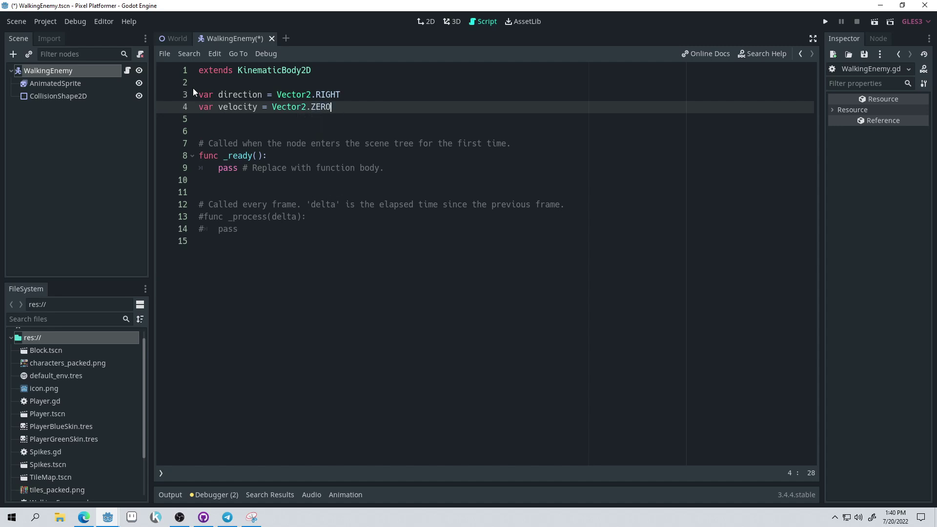
# Replace the template _ready and _process code with func _physics_process(delta): and remove the extra blank line above it
pyautogui.click(505, 144)
pyautogui.hotkey('shift', 'Home')
pyautogui.moveTo(405, 169); pyautogui.dragTo(195, 145)
pyautogui.moveTo(249, 232); pyautogui.dragTo(167, 146)
pyautogui.write('func _physics_process(delta):')
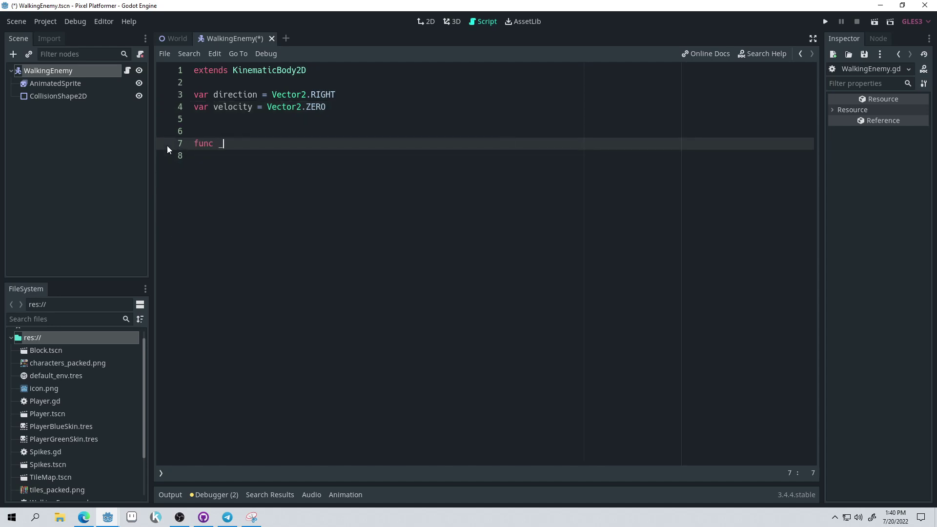
pyautogui.click(240, 119)
pyautogui.press('BackSpace')
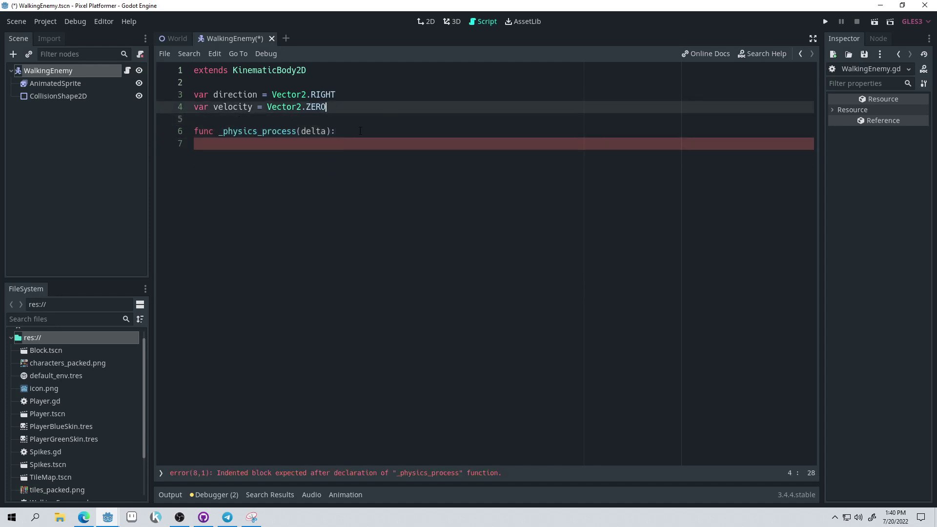
# In _physics_process, set velocity = direction * 25, call move_and_slide(velocity), and save the script
pyautogui.click(360, 131)
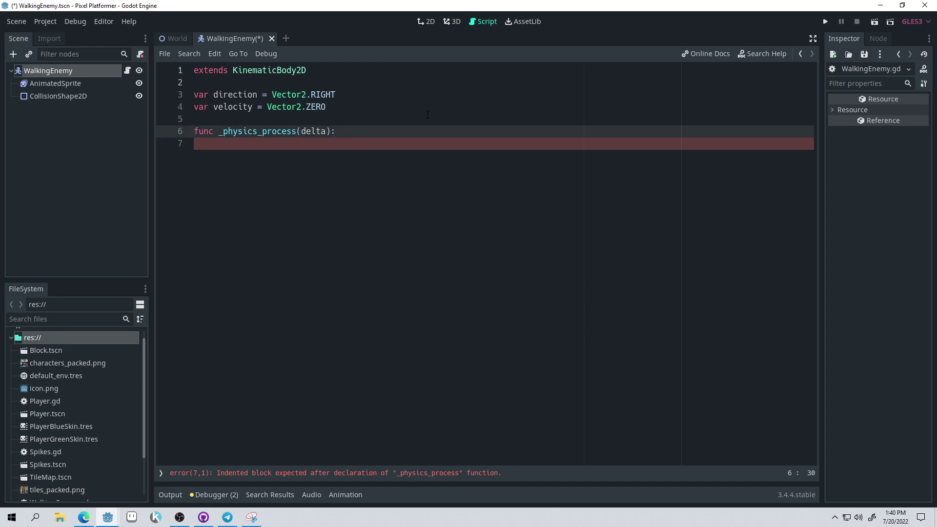
pyautogui.press('Return')
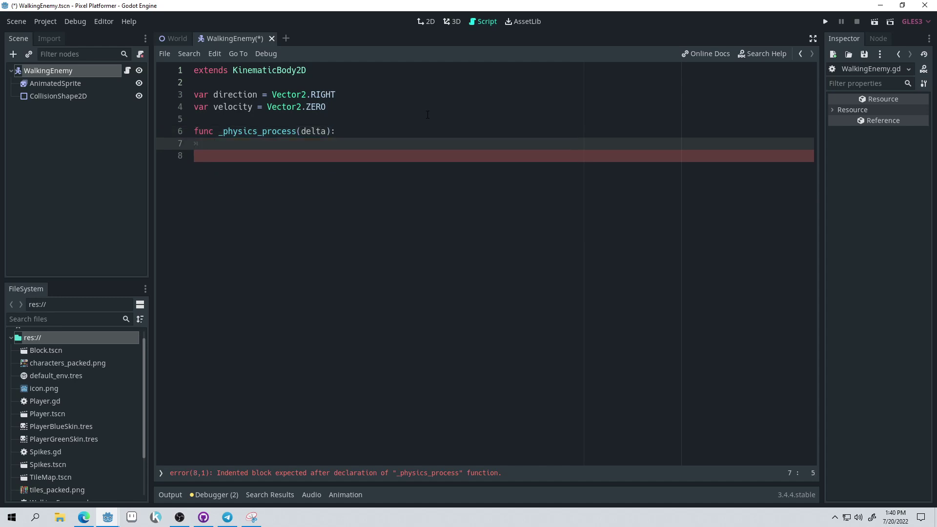
pyautogui.press('Return')
pyautogui.write('velocity')
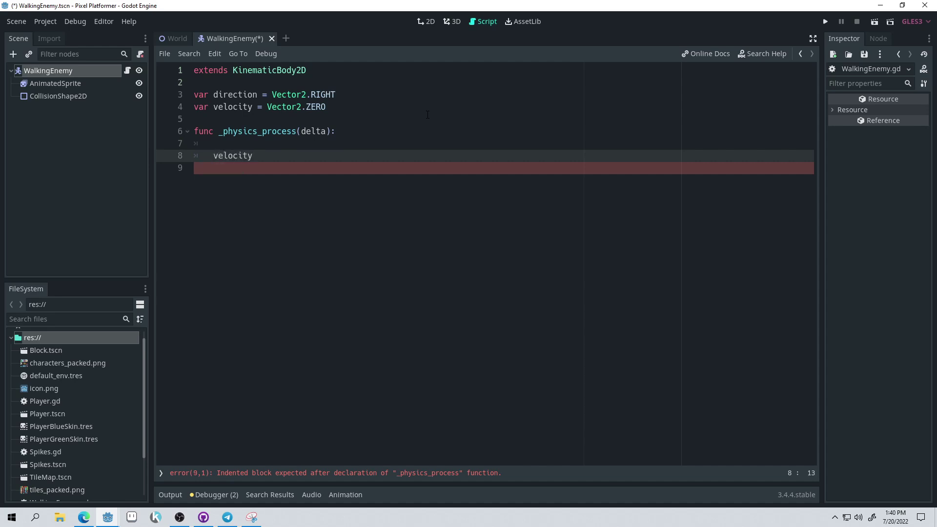
pyautogui.write(' = direction * 25')
pyautogui.press('Return')
pyautogui.write('move_and')
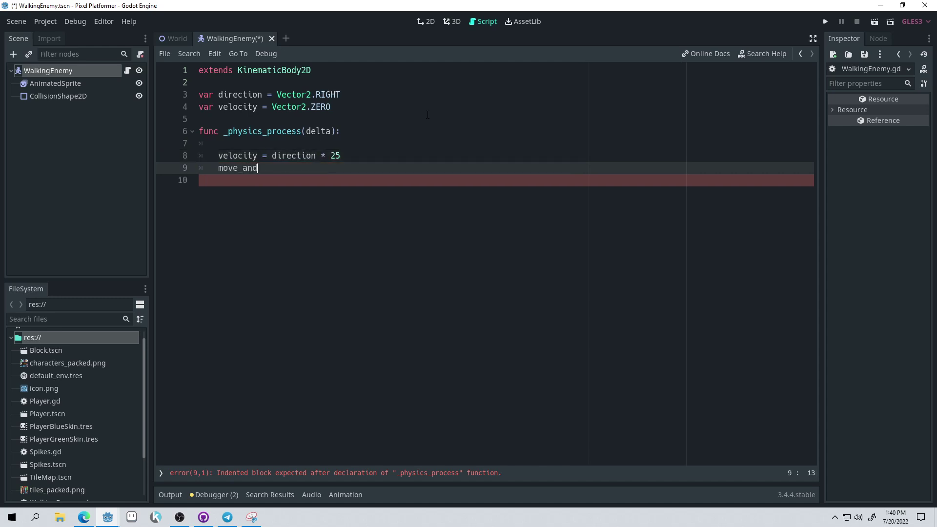
pyautogui.write('_slide')
pyautogui.press('Return')
pyautogui.write('velocity)')
pyautogui.press('Return')
pyautogui.click(443, 145)
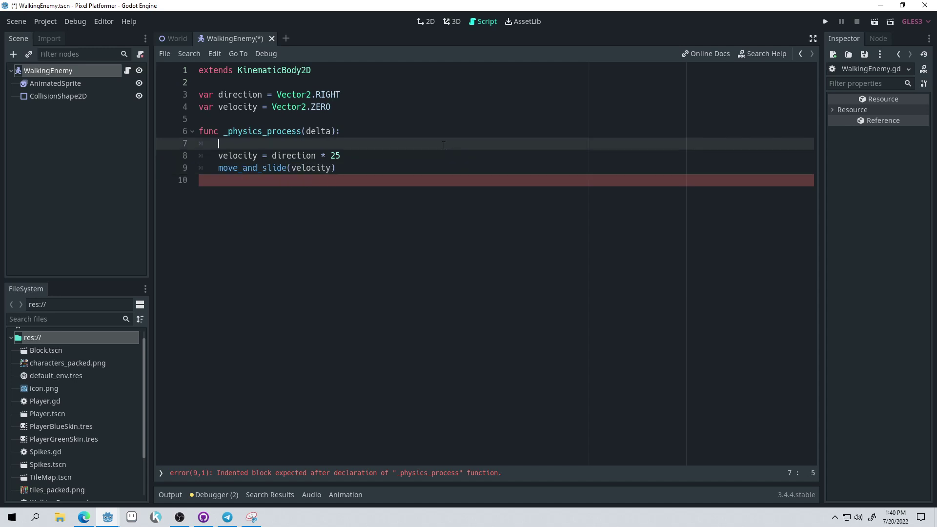
pyautogui.hotkey('ctrl', 's')
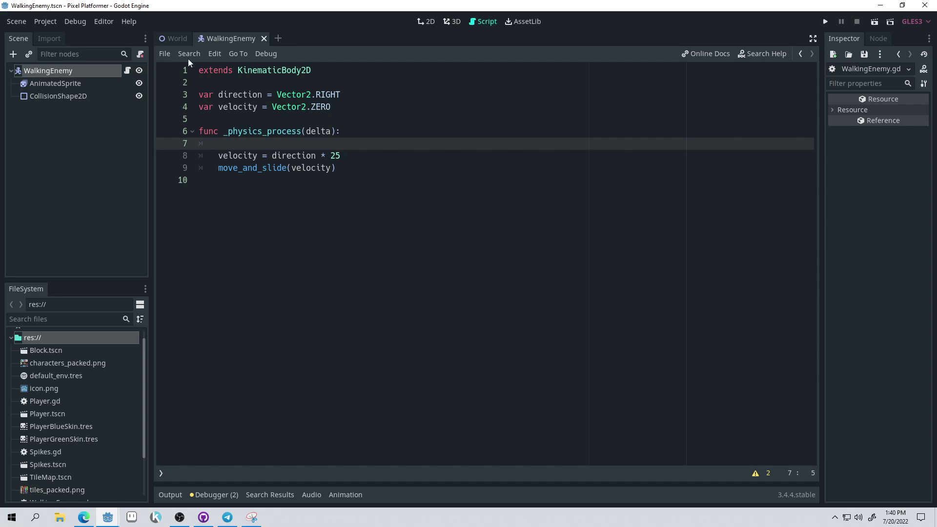
# Place an instance of WalkingEnemy.tscn in the World scene, on the low grass between the two raised ledges beyond the spikes
pyautogui.click(175, 40)
pyautogui.click(430, 22)
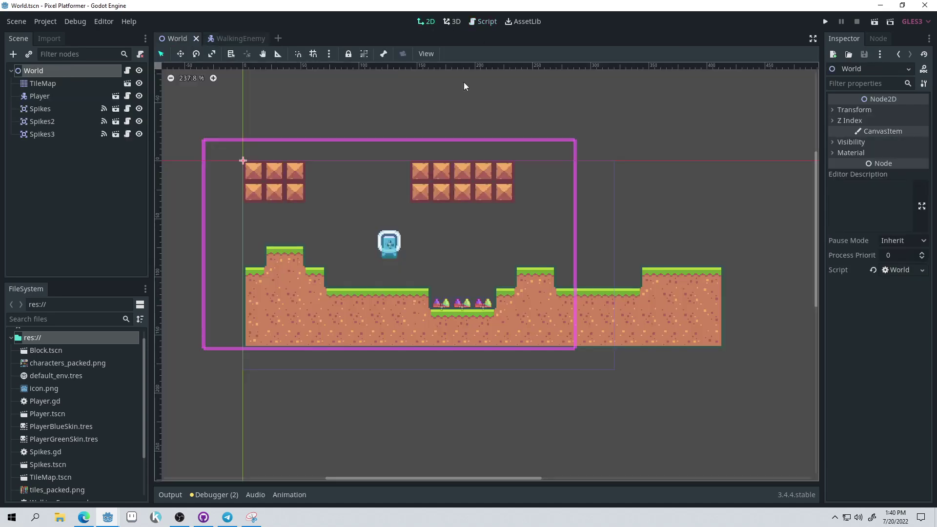
pyautogui.moveTo(580, 270); pyautogui.dragTo(450, 267, button='middle')
pyautogui.scroll(10, 450, 267)
pyautogui.scroll(3, 464, 272)
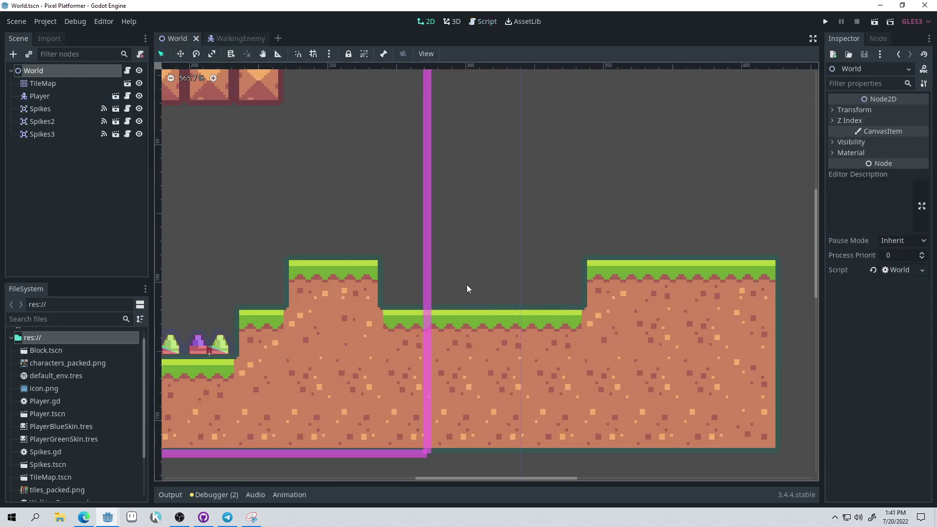
pyautogui.scroll(-3, 65, 449)
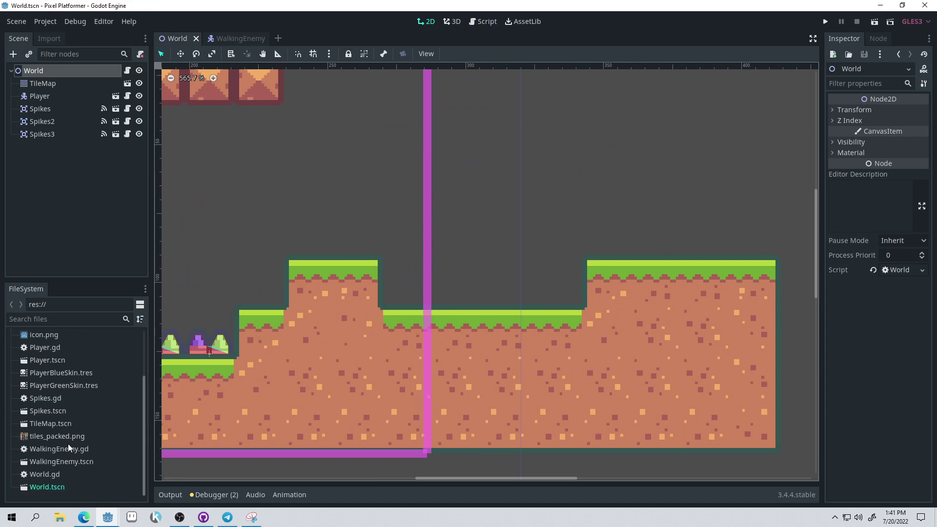
pyautogui.moveTo(61, 463); pyautogui.dragTo(481, 313)
pyautogui.scroll(7, 500, 288)
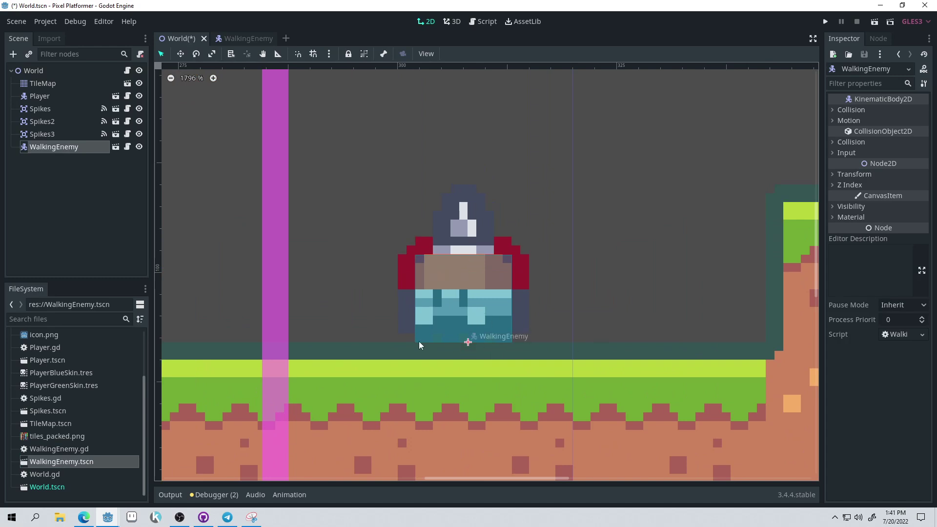
# Run the game, move the player past the spikes to watch the enemy walk, and close the game window
pyautogui.click(825, 22)
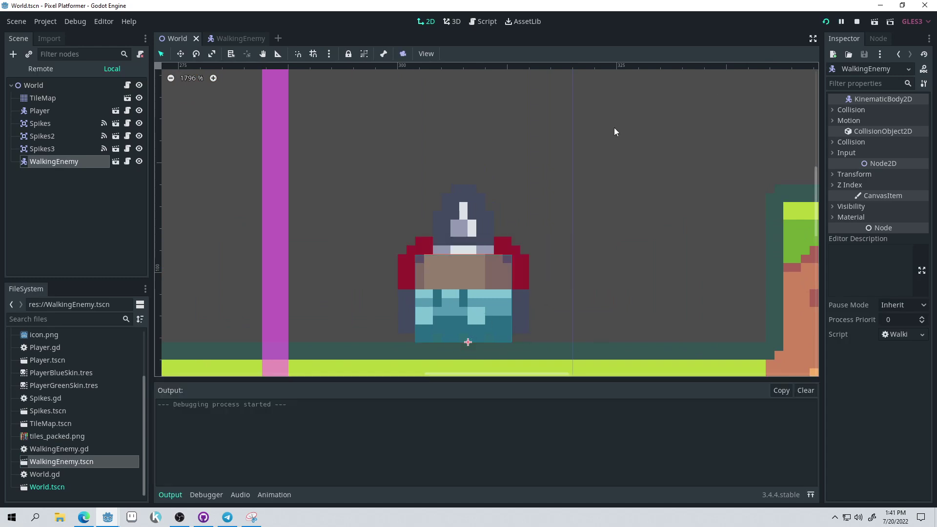
pyautogui.press('Right')
pyautogui.press('Up')
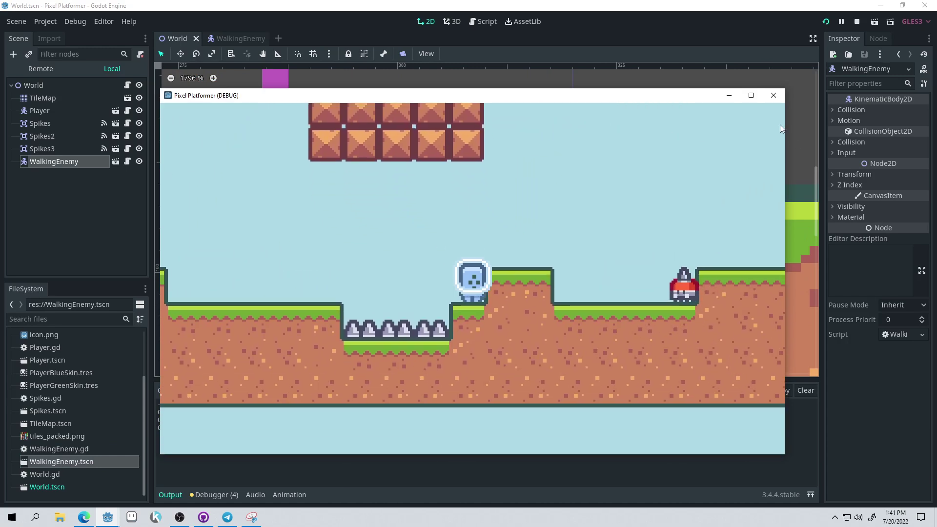
pyautogui.click(774, 95)
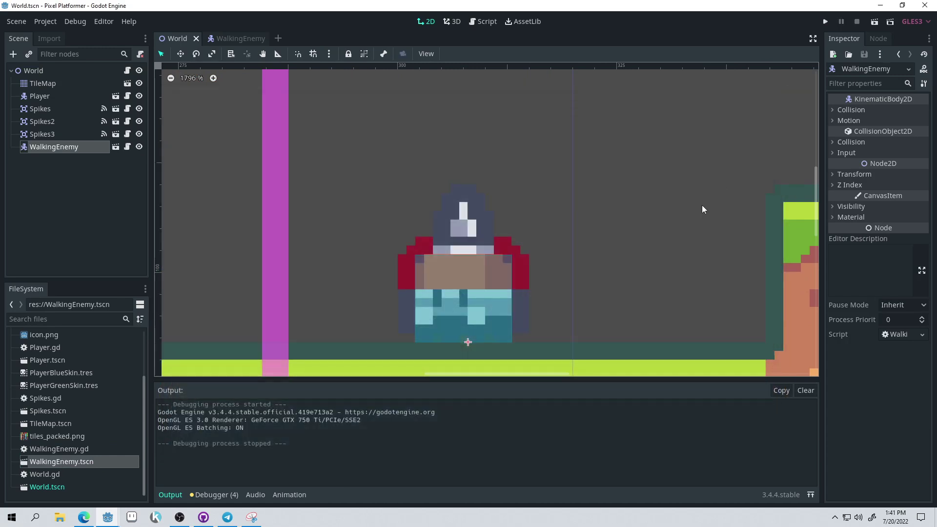
# Move the Player above the raised ledge beyond the enemy, run the game to watch the enemy walk, and close the game window
pyautogui.click(39, 71)
pyautogui.scroll(-8, 362, 225)
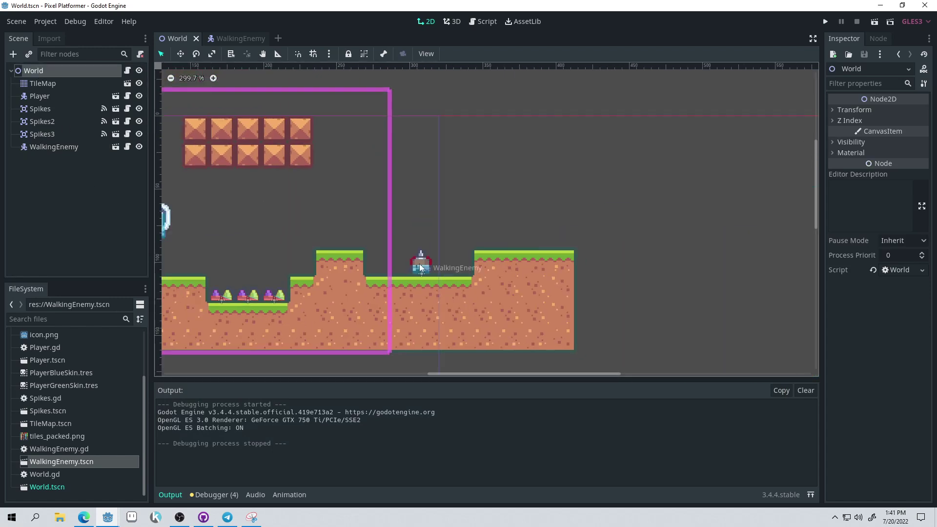
pyautogui.moveTo(253, 225); pyautogui.dragTo(620, 227)
pyautogui.click(825, 21)
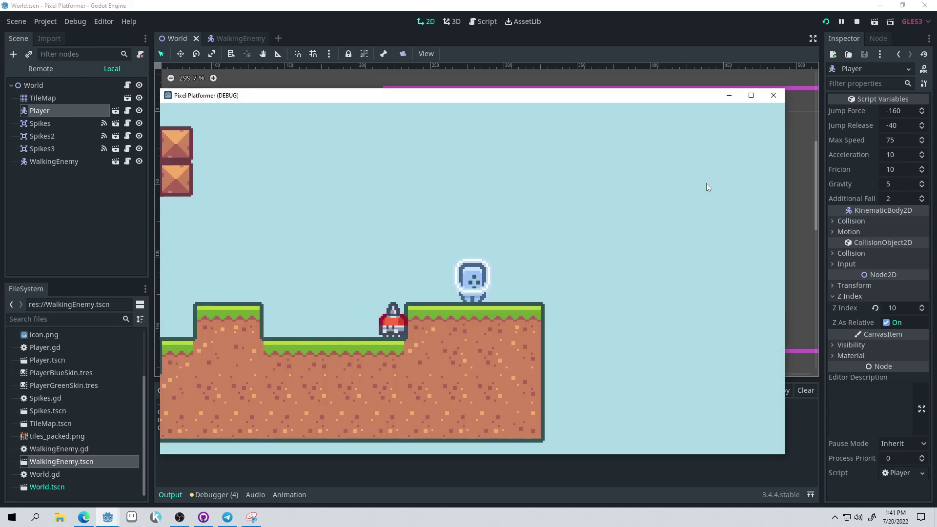
pyautogui.click(782, 100)
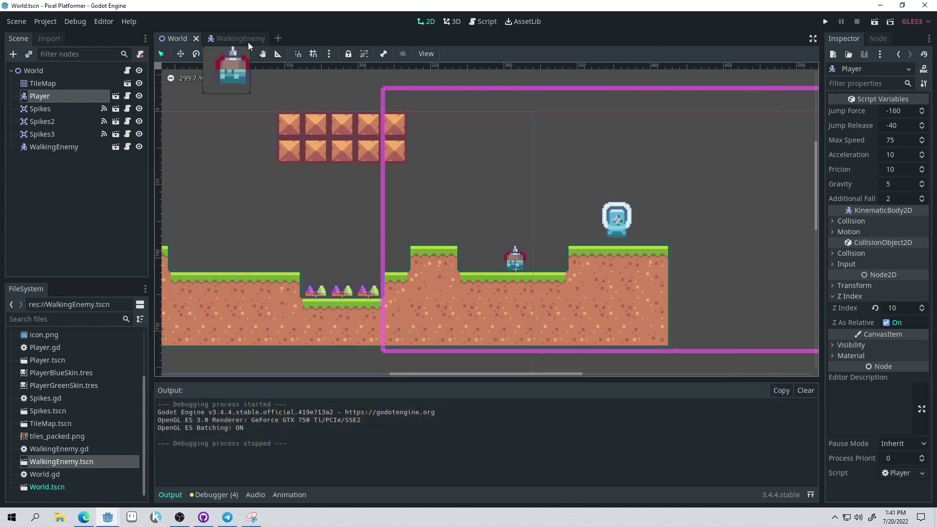
# Add a RayCast2D child to WalkingEnemy in its own scene and move it to (5, -5)
pyautogui.click(235, 38)
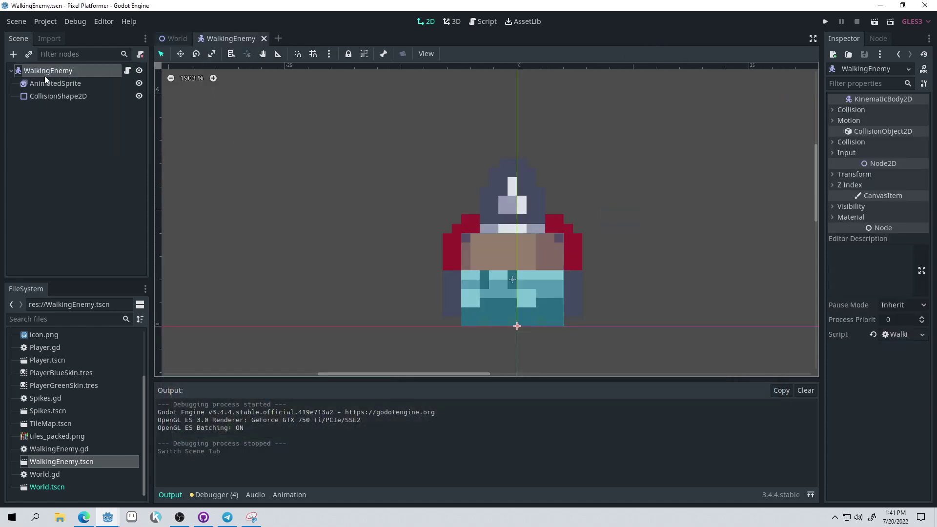
pyautogui.click(14, 54)
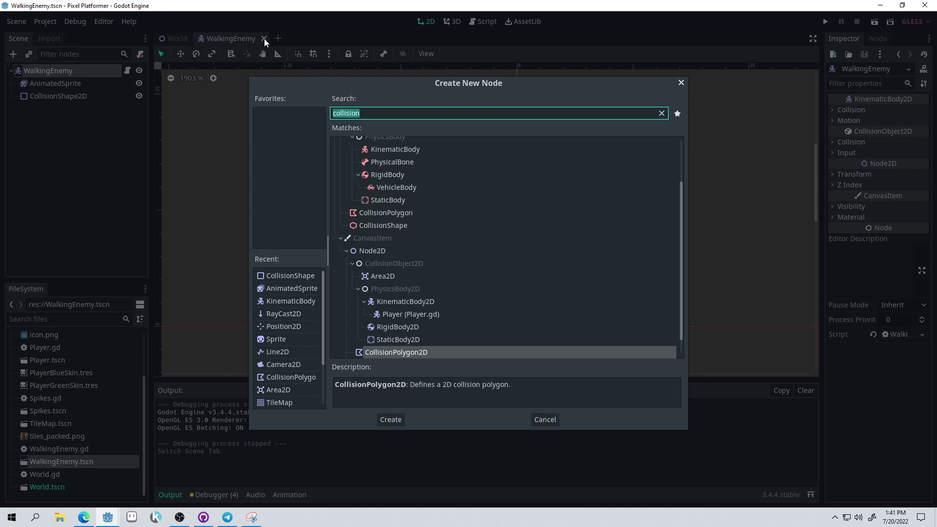
pyautogui.write('rayc')
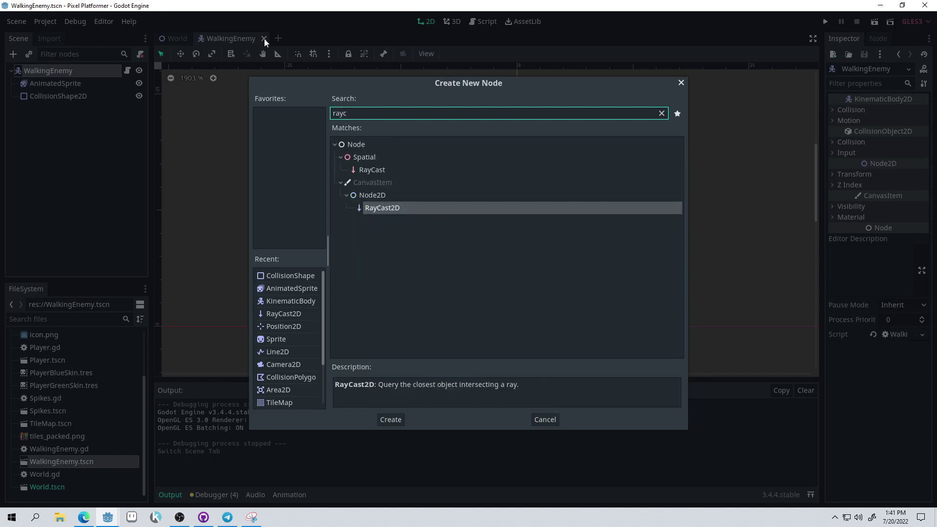
pyautogui.press('Return')
pyautogui.scroll(-3, 362, 200)
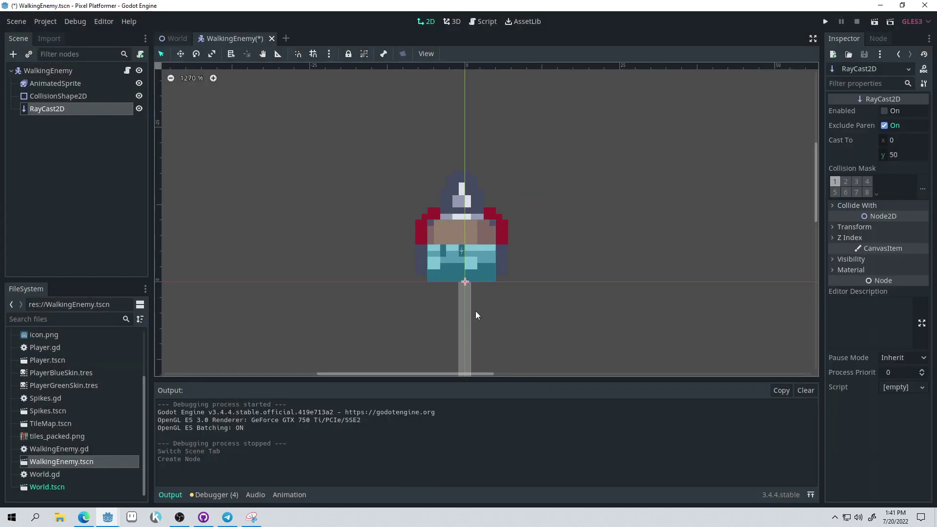
pyautogui.moveTo(465, 282); pyautogui.dragTo(498, 249)
pyautogui.moveTo(592, 239); pyautogui.dragTo(542, 219, button='middle')
# Point the RayCast2D sideways by setting its Cast To to x 2, y 0
pyautogui.click(909, 154)
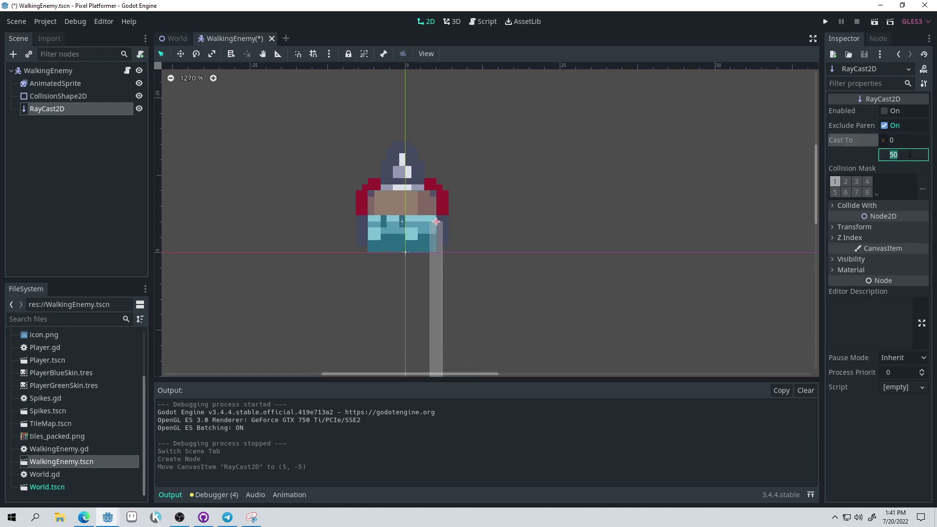
pyautogui.write('2')
pyautogui.press('Return')
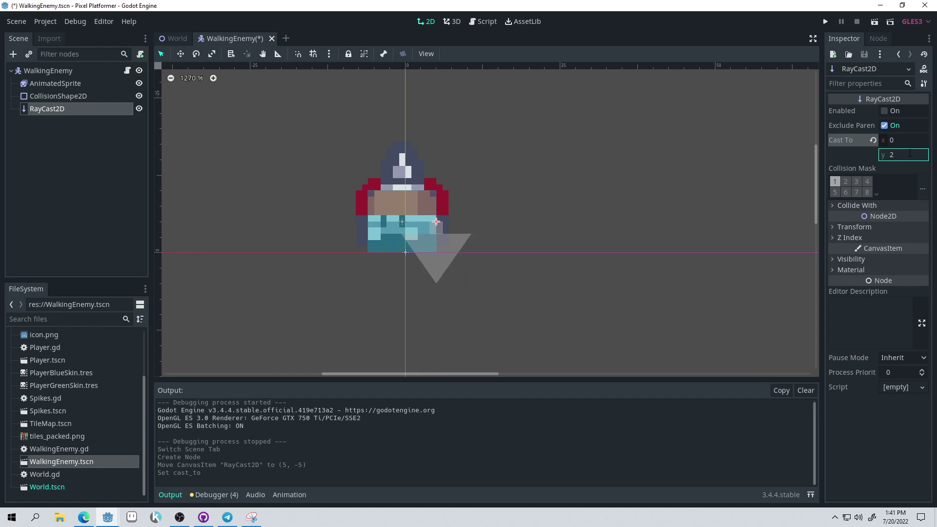
pyautogui.press('BackSpace')
pyautogui.write('0')
pyautogui.press('Return')
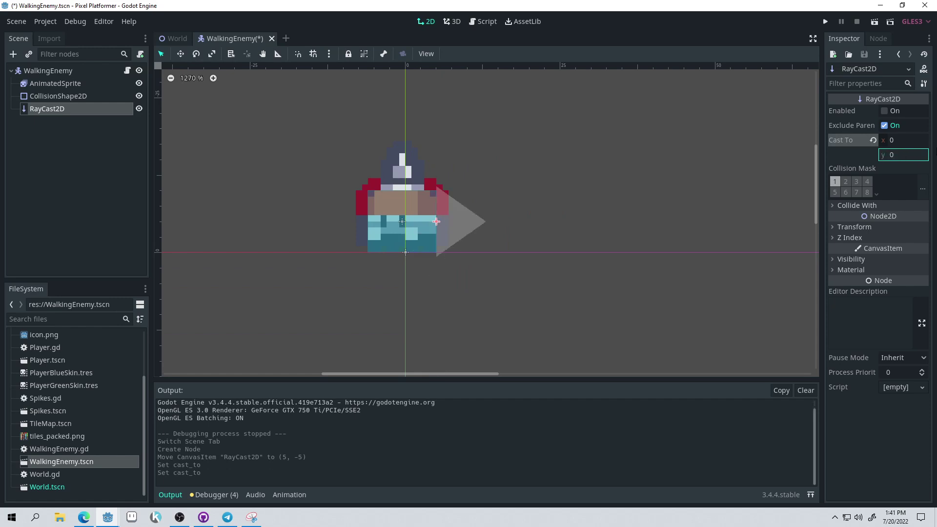
pyautogui.write('2')
pyautogui.press('Return')
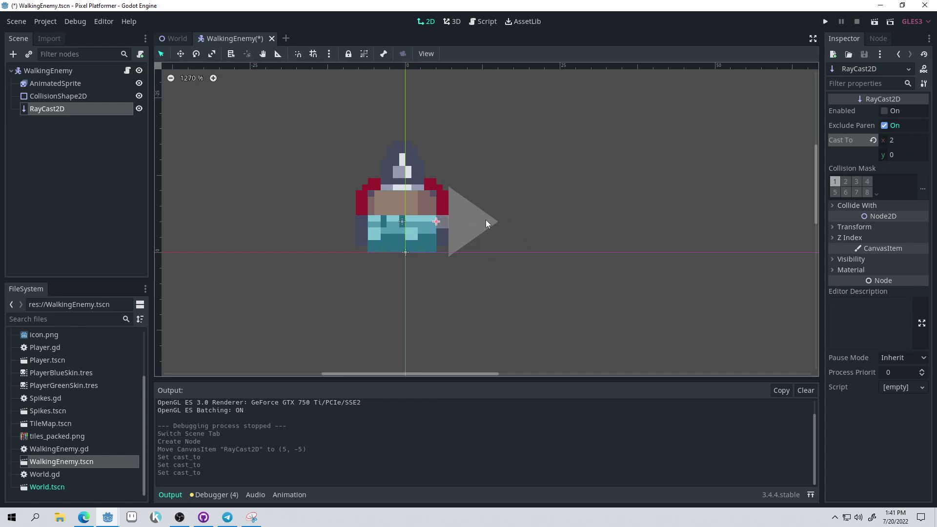
# Set the RayCast2D's Cast To x to 4, enable the ray cast, and save the scene
pyautogui.click(901, 140)
pyautogui.write('4')
pyautogui.press('Return')
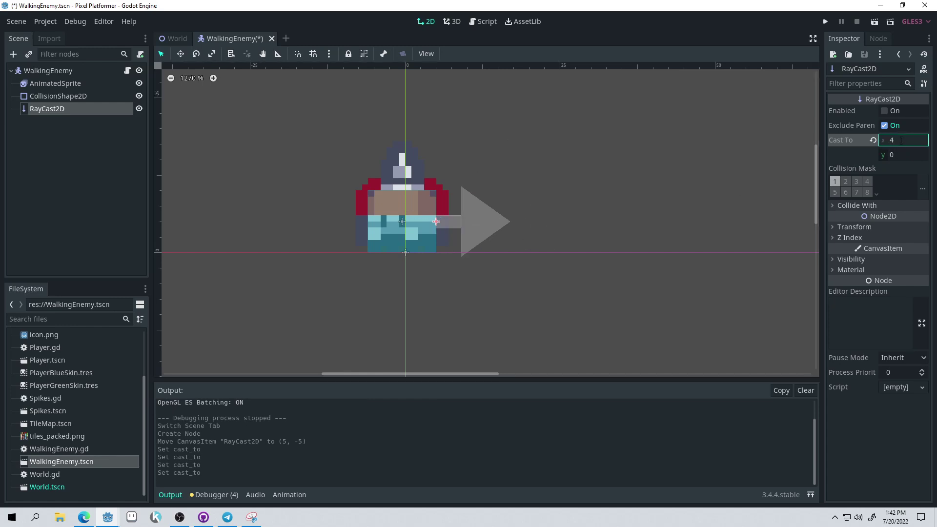
pyautogui.click(884, 111)
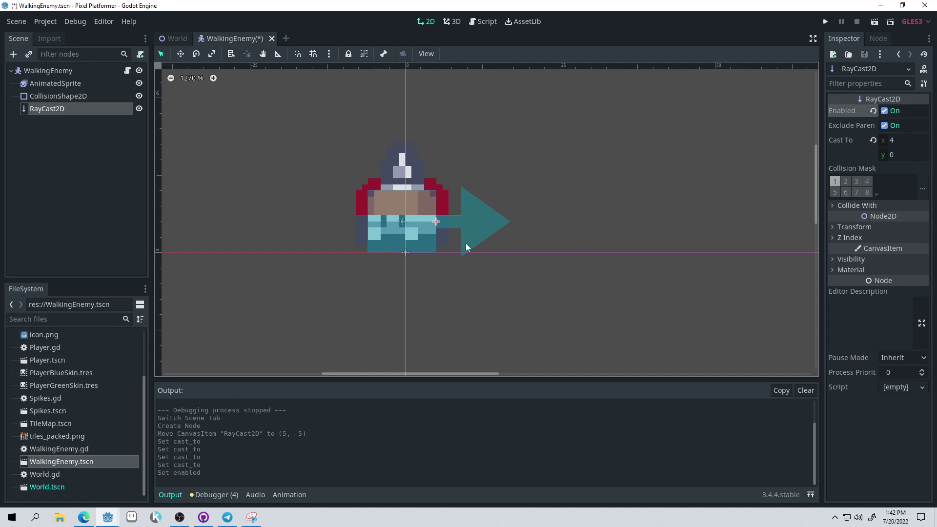
pyautogui.click(71, 139)
pyautogui.click(71, 110)
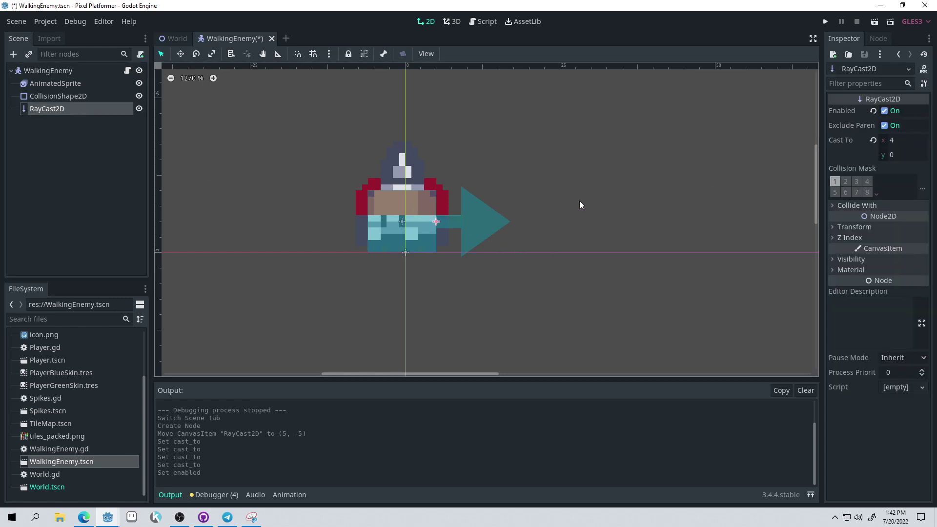
pyautogui.click(566, 205)
pyautogui.hotkey('ctrl', 's')
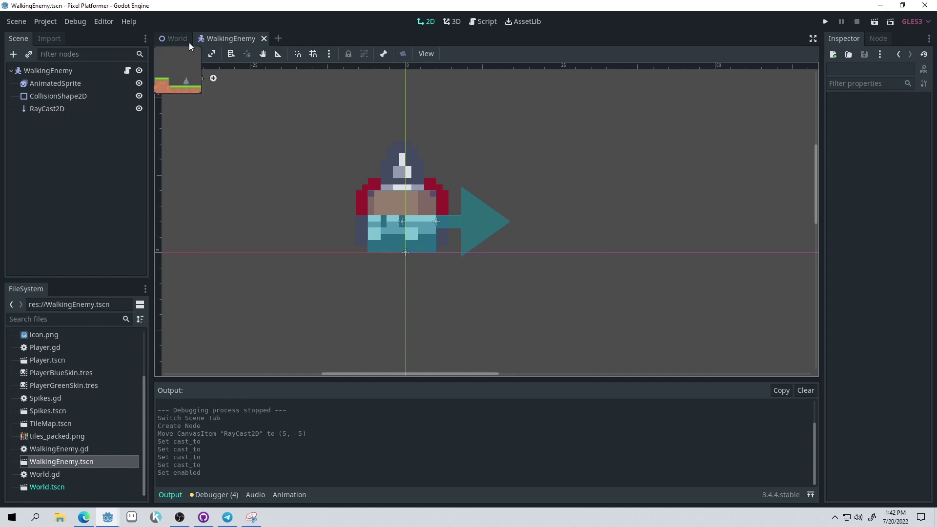
# In the World scene, try the enemy against the ledge wall, back on the low grass, and raised beside the ledge's top at (337, 92)
pyautogui.click(177, 38)
pyautogui.scroll(3, 417, 162)
pyautogui.scroll(5, 417, 161)
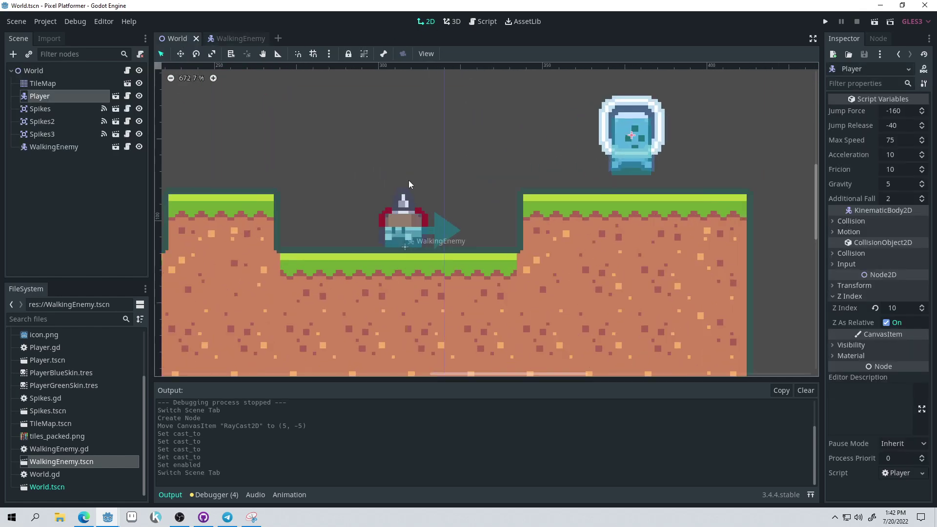
pyautogui.moveTo(343, 264); pyautogui.dragTo(496, 266)
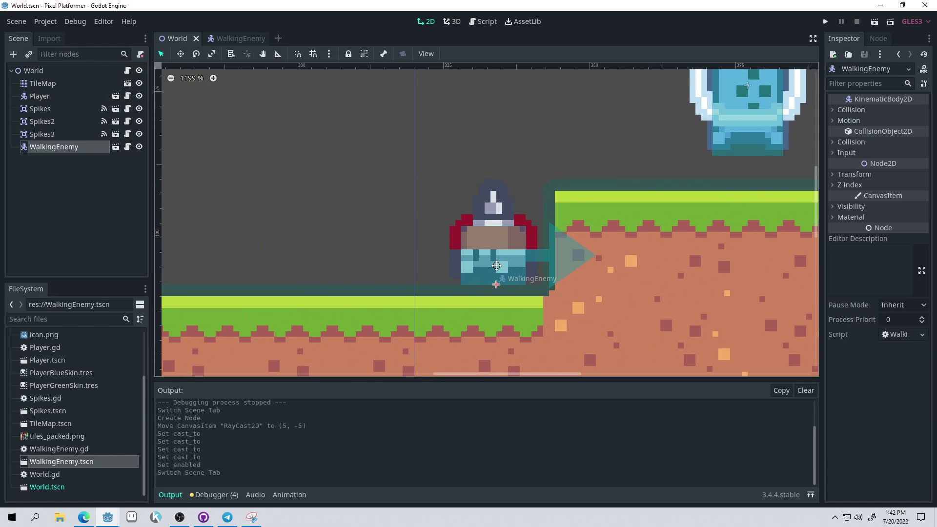
pyautogui.moveTo(496, 265); pyautogui.dragTo(297, 266)
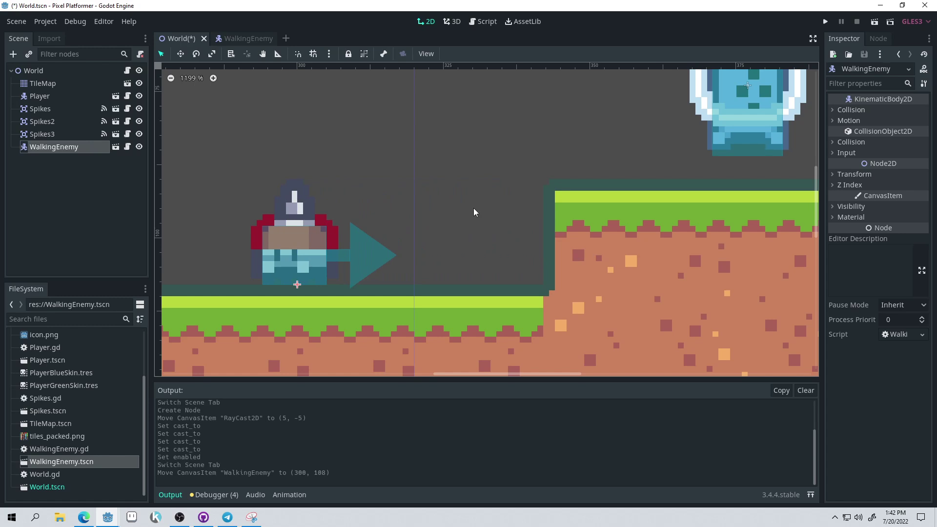
pyautogui.moveTo(303, 268); pyautogui.dragTo(516, 167)
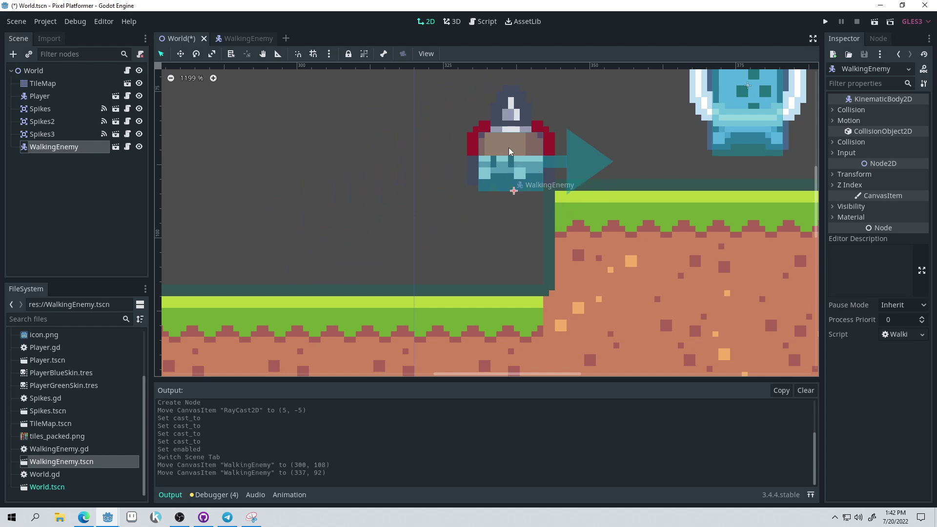
# Move the WalkingEnemy beside the lower row of floating blocks, at (139, 43), to test its ray against them
pyautogui.scroll(-5, 513, 166)
pyautogui.moveTo(570, 209); pyautogui.dragTo(696, 230, button='middle')
pyautogui.moveTo(703, 259); pyautogui.dragTo(234, 189)
pyautogui.scroll(4, 367, 187)
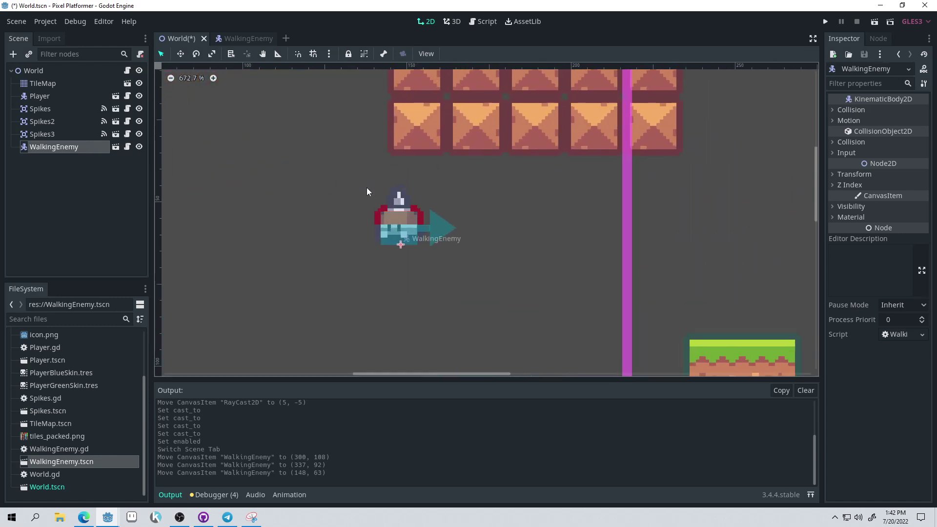
pyautogui.moveTo(410, 232); pyautogui.dragTo(363, 145)
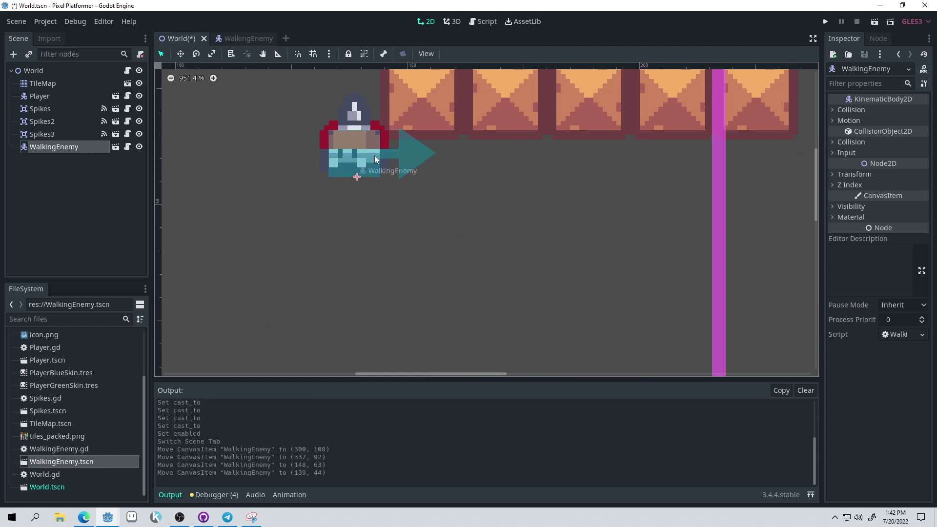
pyautogui.press('Up')
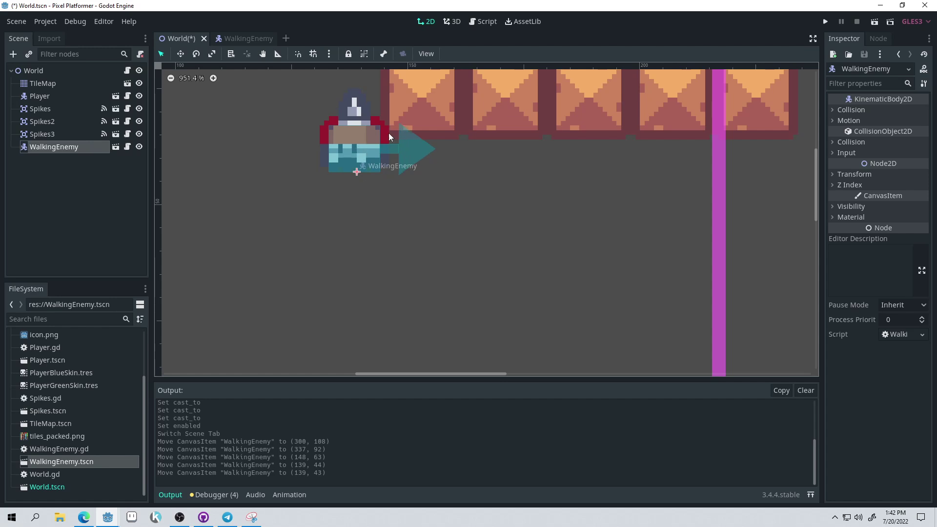
# Place the WalkingEnemy back on the low grass between the two raised ledges, at (305, 108)
pyautogui.scroll(-14, 383, 171)
pyautogui.moveTo(583, 210); pyautogui.dragTo(453, 201, button='middle')
pyautogui.moveTo(258, 160); pyautogui.dragTo(653, 286)
pyautogui.scroll(5, 614, 283)
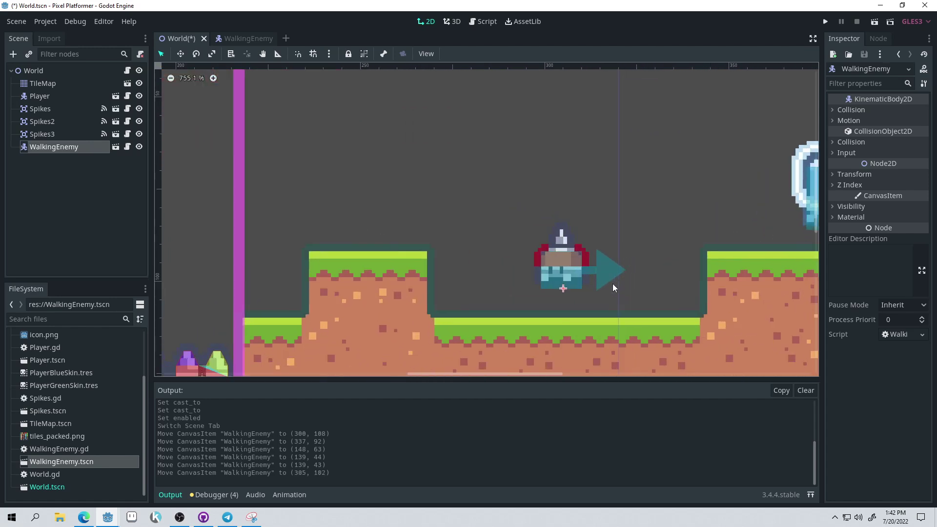
pyautogui.moveTo(462, 256); pyautogui.dragTo(465, 281)
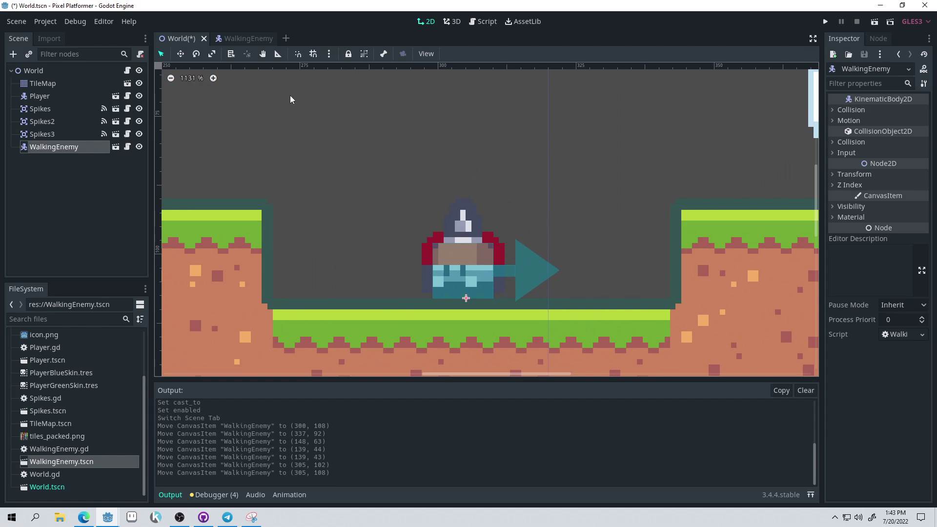
# Duplicate the RayCast2D in the WalkingEnemy scene and position the two rays one above the other on the enemy's front side
pyautogui.click(246, 39)
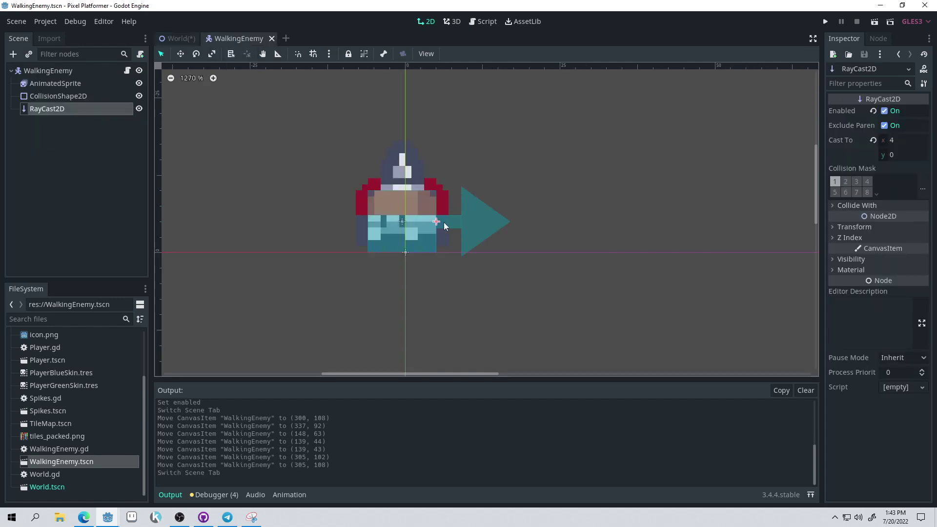
pyautogui.click(444, 221)
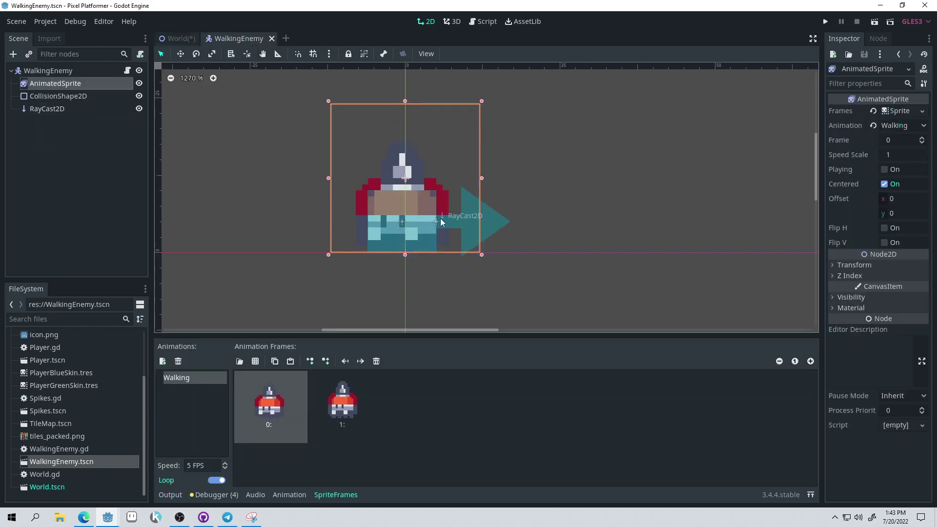
pyautogui.moveTo(438, 222); pyautogui.dragTo(438, 250)
pyautogui.hotkey('ctrl', 'd')
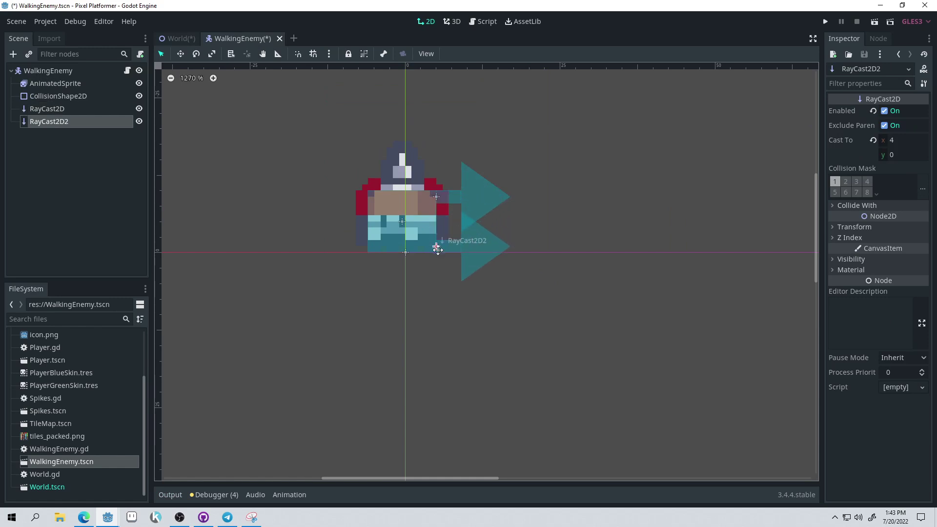
pyautogui.click(519, 222)
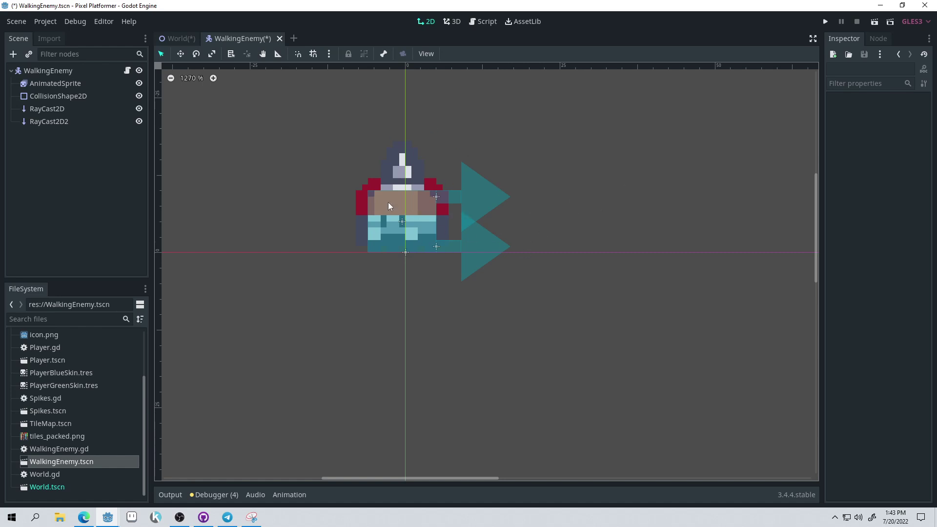
# Delete both ray casts from the WalkingEnemy scene and save it
pyautogui.click(79, 110)
pyautogui.keyDown('shift'); pyautogui.click(81, 125); pyautogui.keyUp('shift')
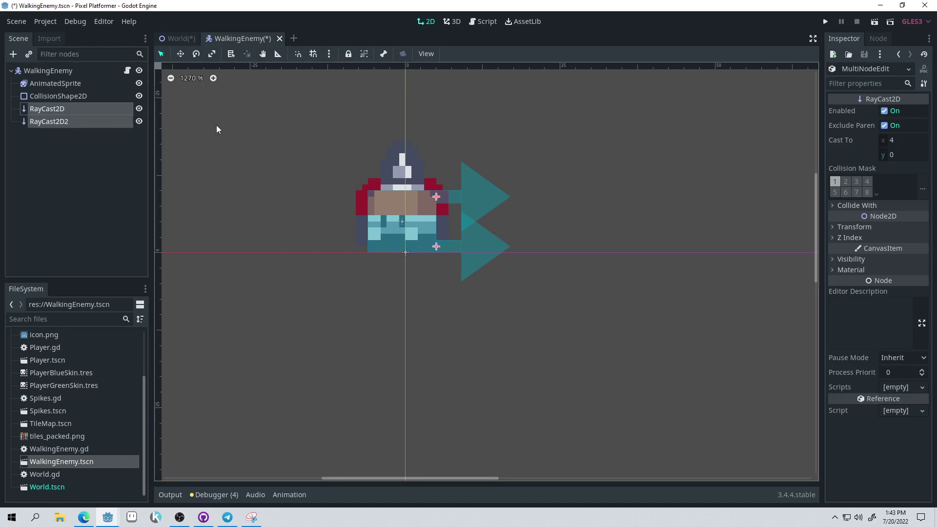
pyautogui.press('Delete')
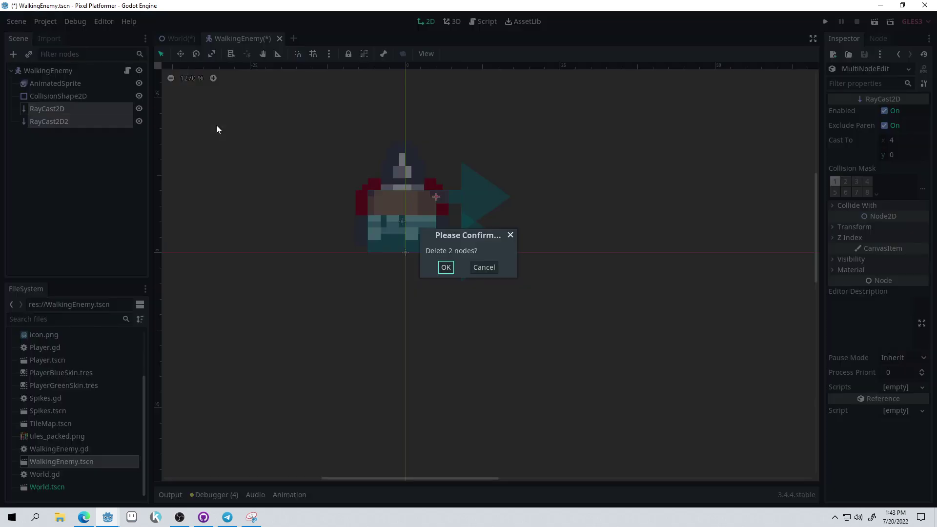
pyautogui.click(445, 268)
pyautogui.hotkey('ctrl', 's')
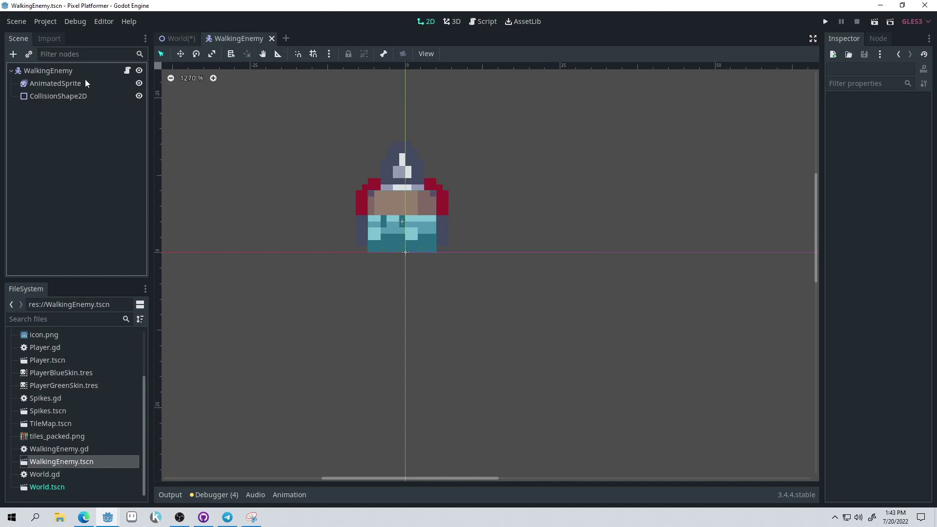
# Save the World scene and open the WalkingEnemy script with the cursor in the move_and_slide(velocity) line
pyautogui.click(49, 71)
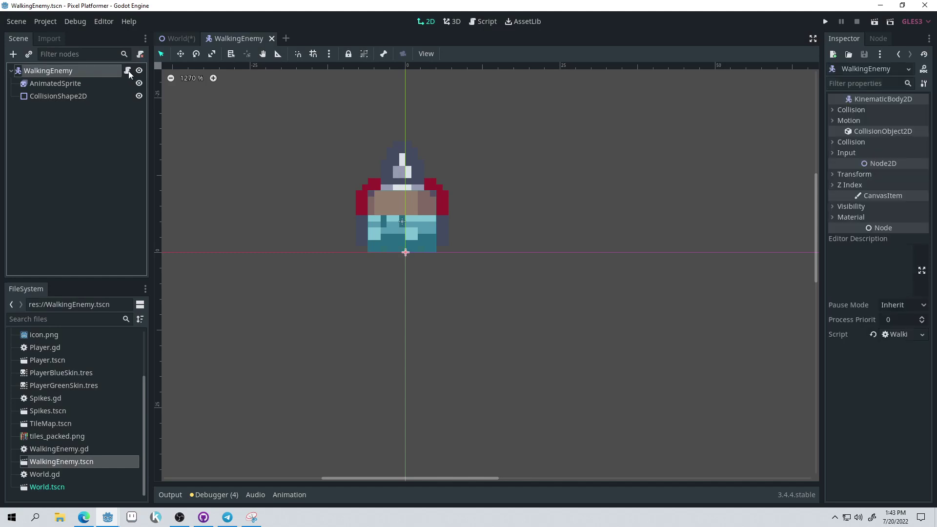
pyautogui.click(179, 38)
pyautogui.hotkey('ctrl', 's')
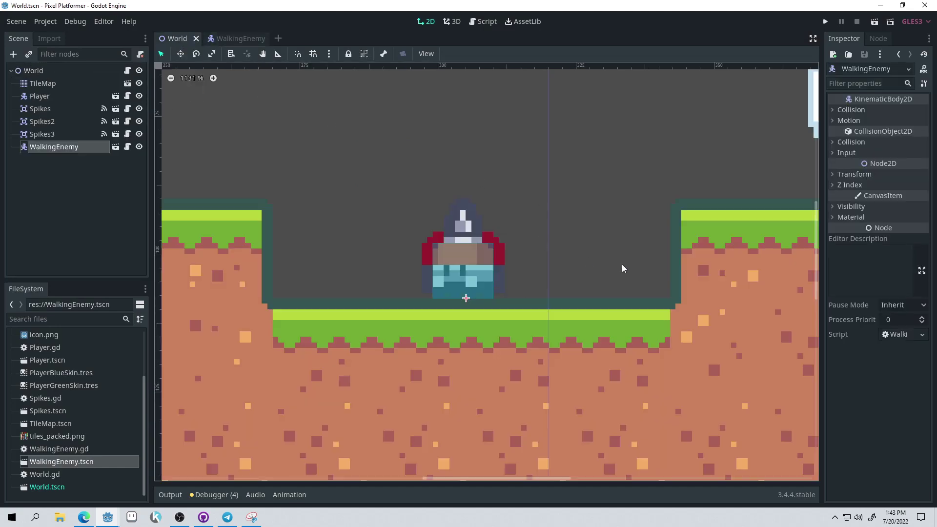
pyautogui.click(215, 38)
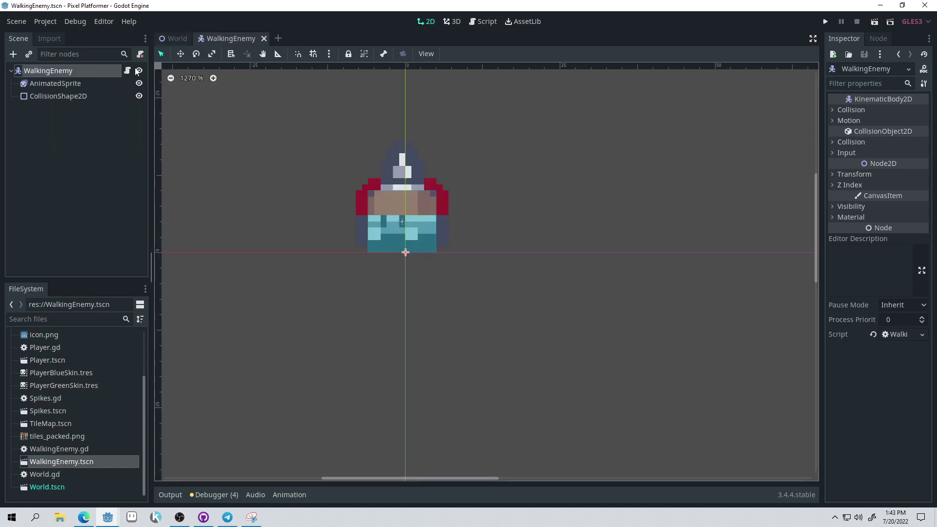
pyautogui.click(127, 72)
pyautogui.click(439, 165)
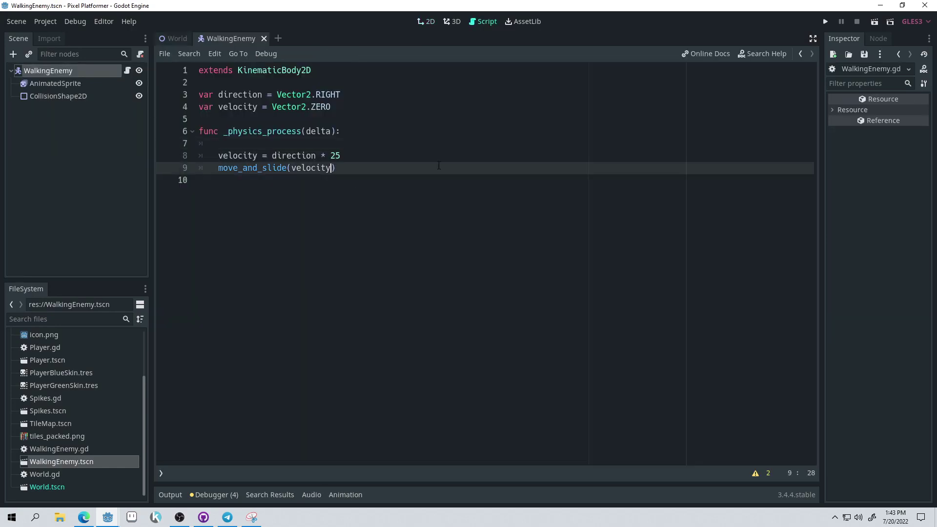
# Pass Vector2.UP as the up direction in the WalkingEnemy script's move_and_slide call
pyautogui.write(', ')
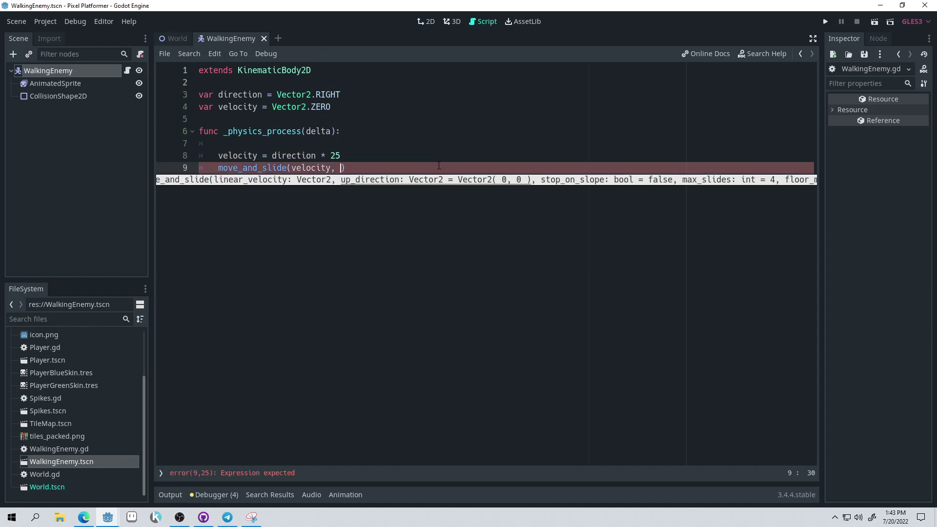
pyautogui.write('Vector2.U')
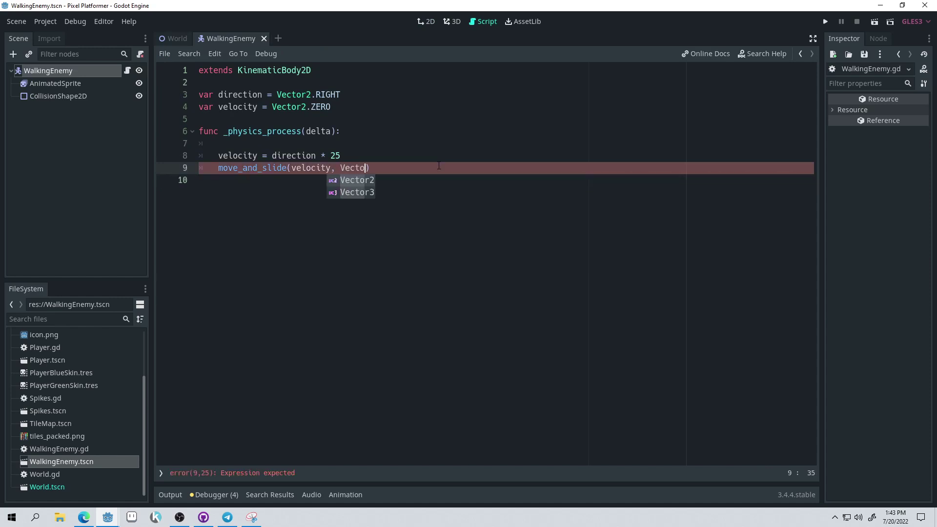
pyautogui.write('P')
pyautogui.click(397, 131)
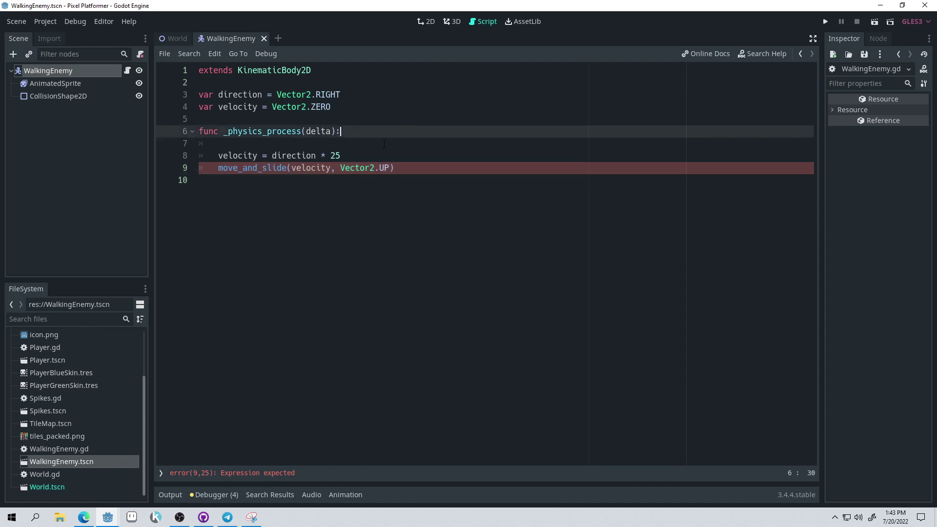
pyautogui.click(399, 155)
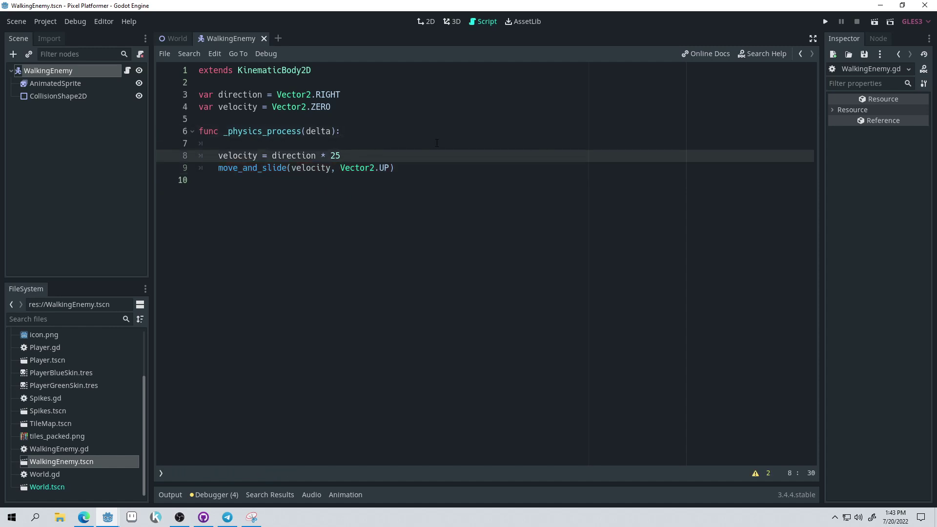
# Declare var found_wall = is_on_wall() as the first line of _physics_process
pyautogui.click(375, 128)
pyautogui.press('Return')
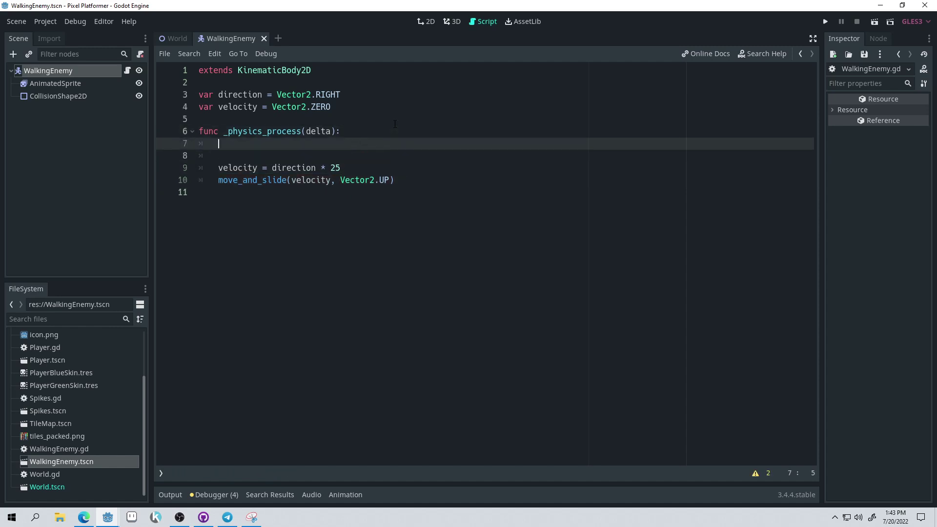
pyautogui.press('Return')
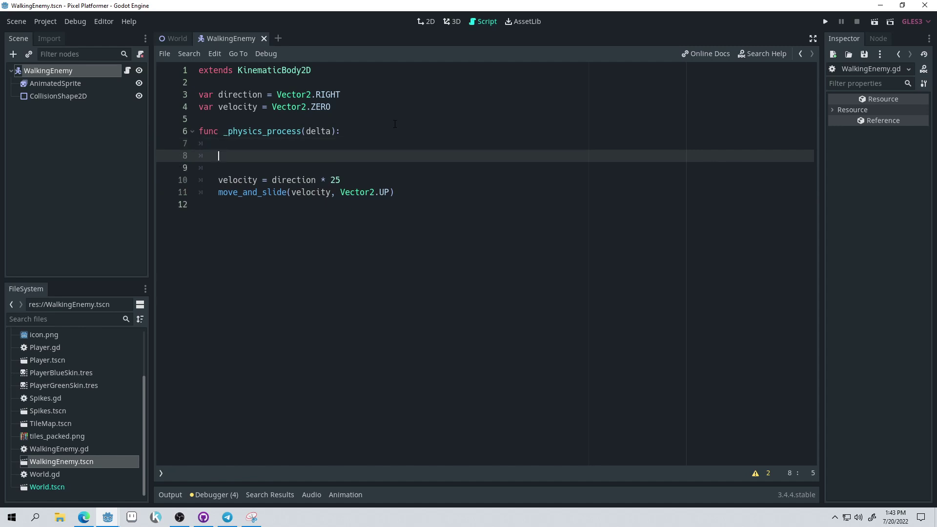
pyautogui.hotkey('ctrl', 'z')
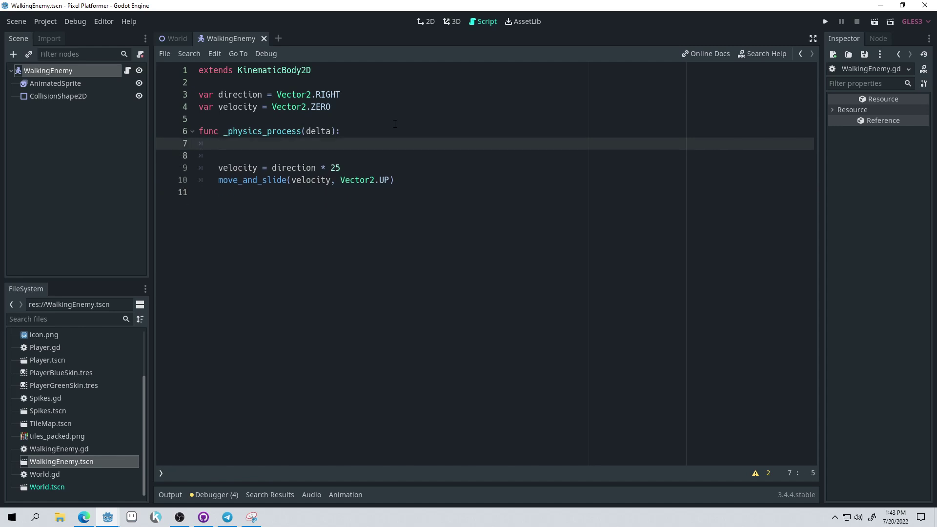
pyautogui.write('var found_wall = is_on_wall()')
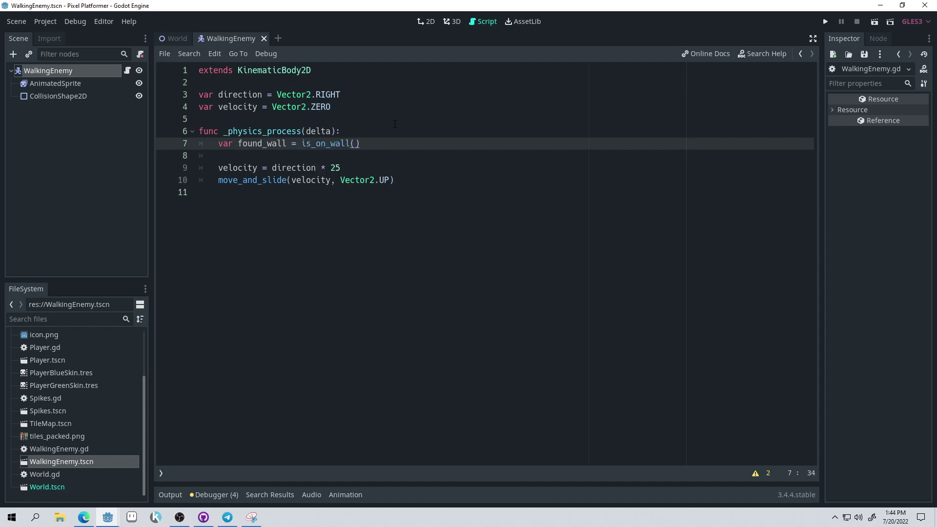
pyautogui.click(409, 128)
pyautogui.moveTo(302, 144); pyautogui.dragTo(361, 144)
pyautogui.click(411, 144)
pyautogui.moveTo(341, 180); pyautogui.dragTo(389, 180)
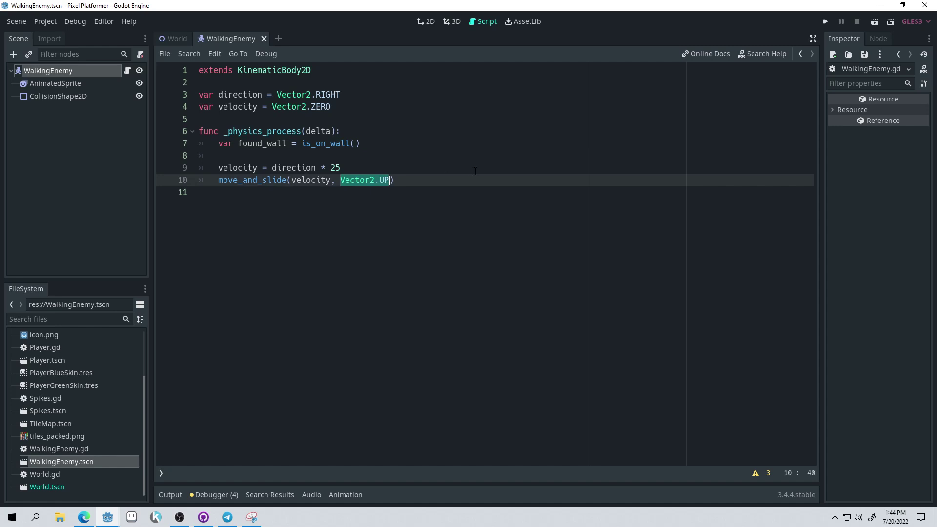
# Below the found_wall declaration, add an if found_wall: condition that reverses the enemy with direction *= -1
pyautogui.click(372, 144)
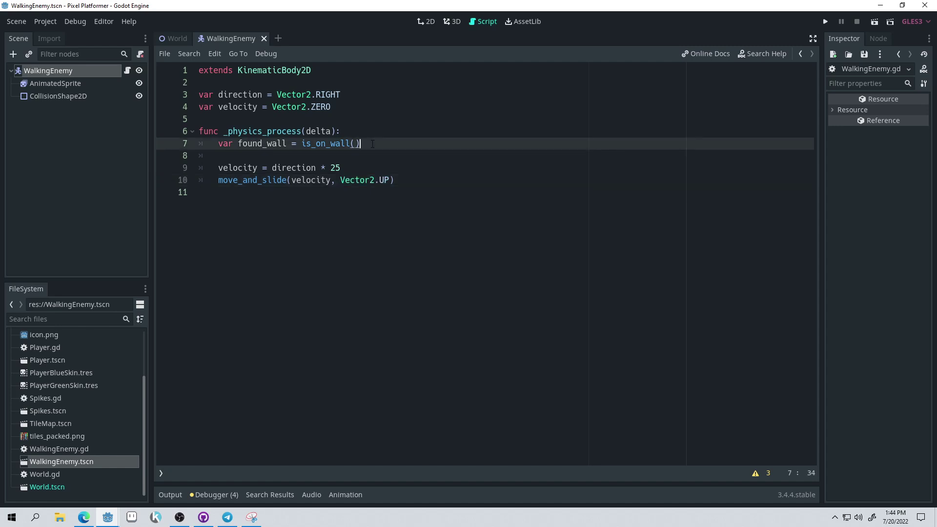
pyautogui.press('Return')
pyautogui.write('if fou')
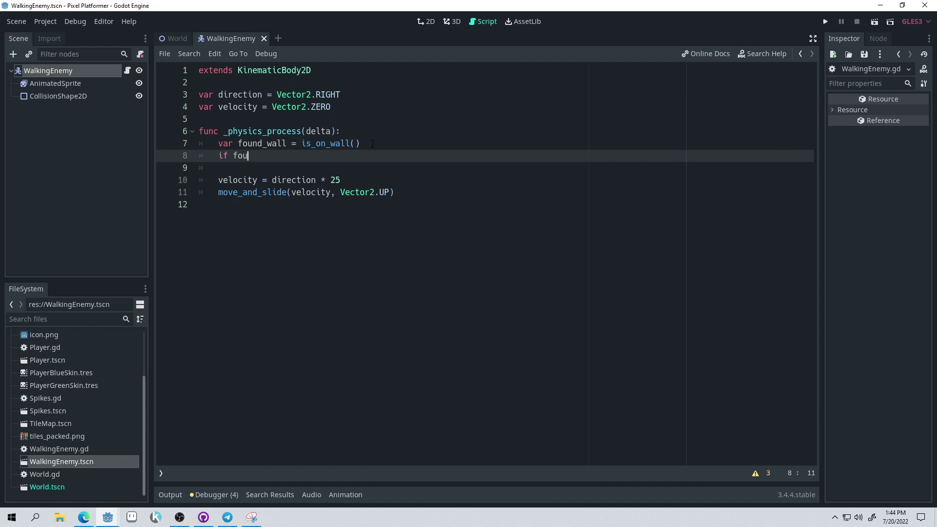
pyautogui.write('nd_wall:')
pyautogui.press('Return')
pyautogui.write('direction *= -1')
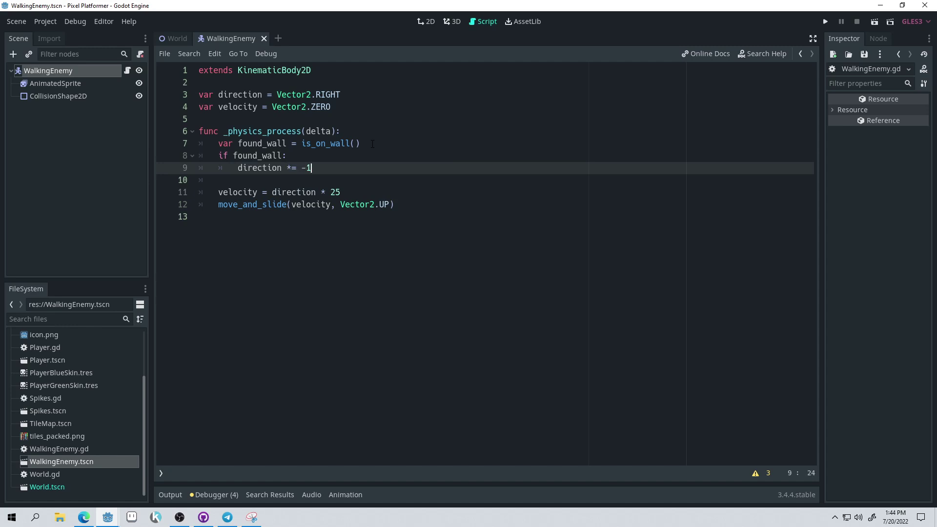
pyautogui.click(483, 138)
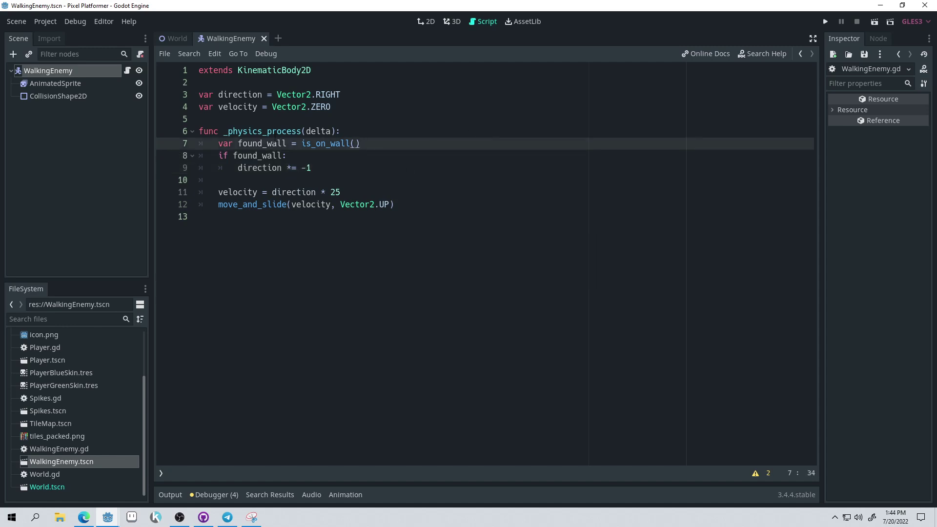
# Annotate the direction declaration with the comment # (1, 0) * -1 = (-1, 0)
pyautogui.click(356, 94)
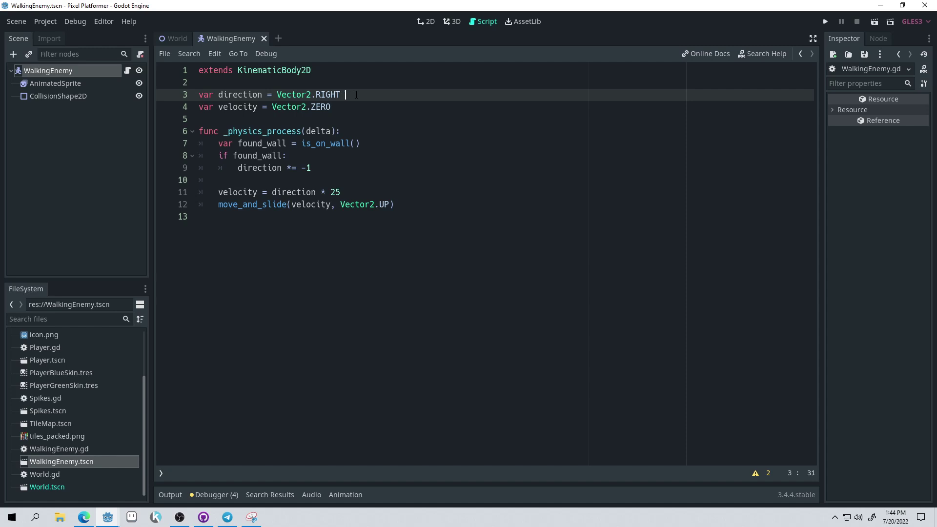
pyautogui.write('(1, 0')
pyautogui.press('Left')
pyautogui.press('Left')
pyautogui.press('Left')
pyautogui.press('Left')
pyautogui.press('Left')
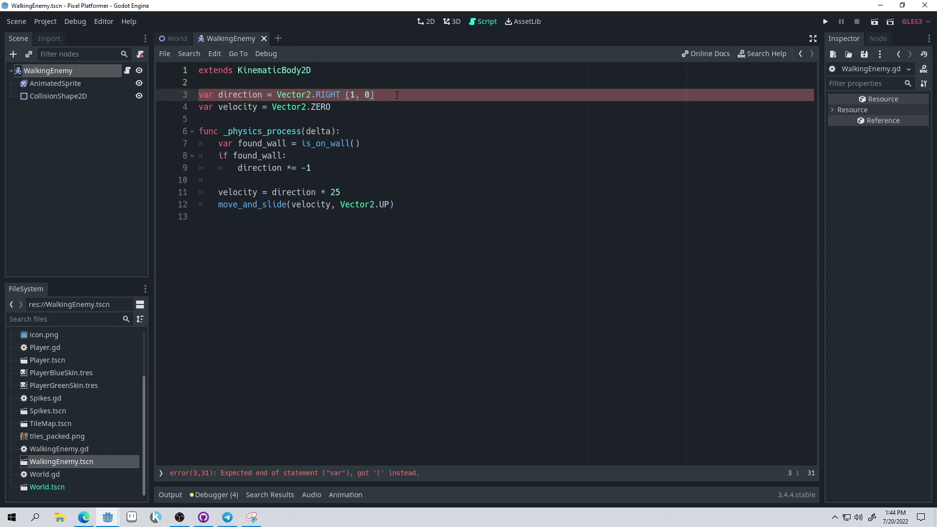
pyautogui.write('# (1, 0) ->')
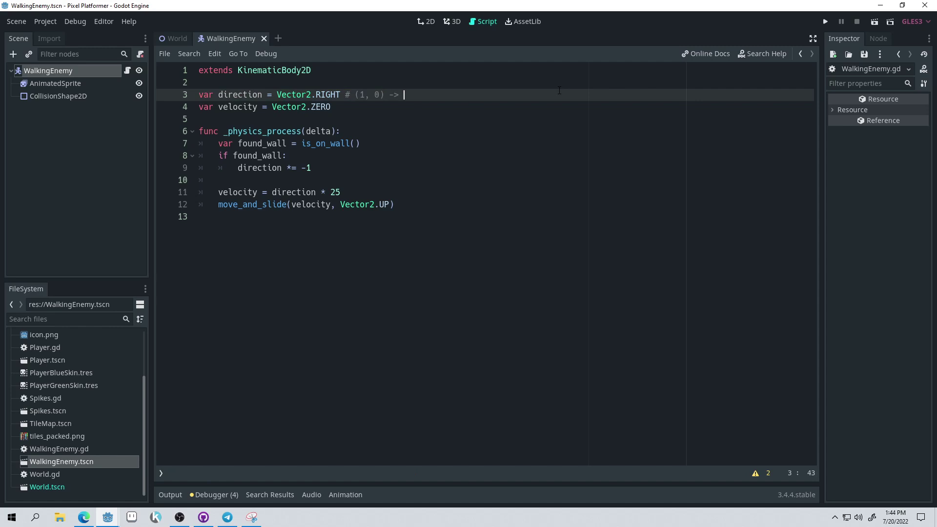
pyautogui.press('BackSpace')
pyautogui.write('* -1')
pyautogui.moveTo(314, 168); pyautogui.dragTo(276, 169)
pyautogui.click(400, 120)
pyautogui.click(461, 101)
pyautogui.write('= (-1, 0)')
pyautogui.click(502, 165)
pyautogui.moveTo(453, 96); pyautogui.dragTo(428, 96)
pyautogui.doubleClick(362, 94)
pyautogui.click(449, 96)
# Delete the comment after the direction declaration
pyautogui.moveTo(475, 98); pyautogui.dragTo(345, 95)
pyautogui.press('BackSpace')
pyautogui.click(506, 132)
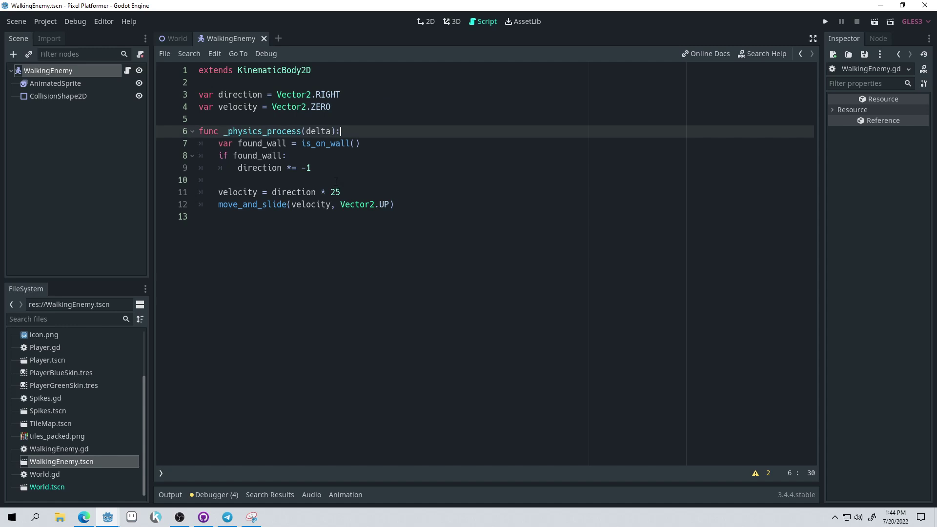
pyautogui.moveTo(323, 168); pyautogui.dragTo(273, 169)
pyautogui.click(364, 145)
pyautogui.click(376, 144)
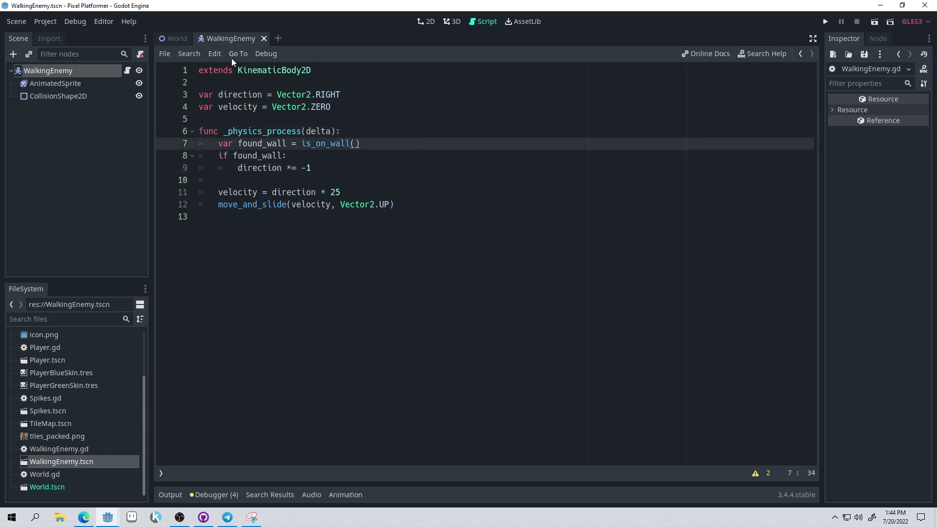
# Run the game, move the player around the enemy to check how it reacts to the walls, and close the game
pyautogui.click(825, 21)
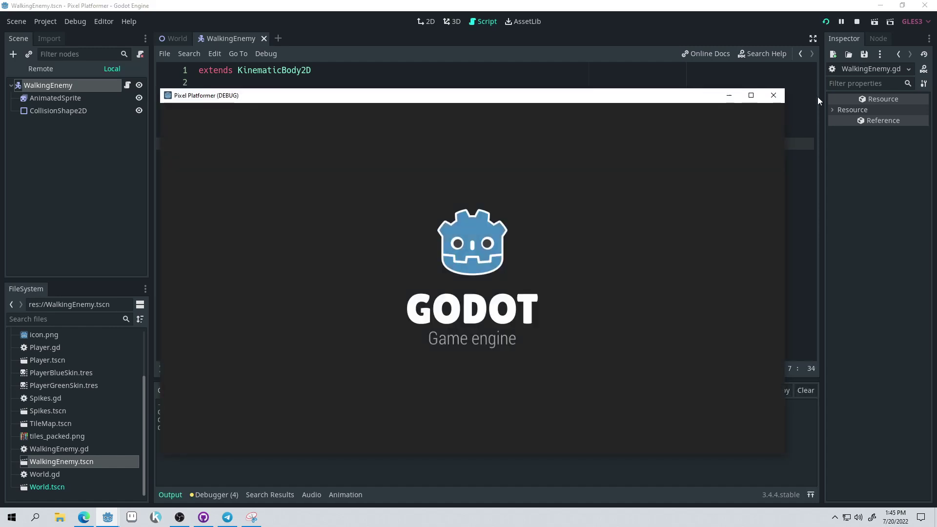
pyautogui.press('Left')
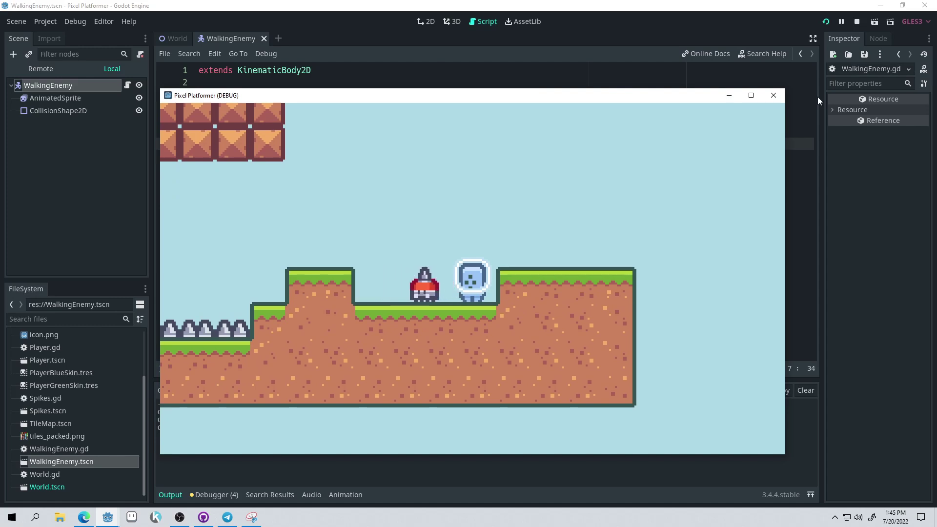
pyautogui.press('Left')
pyautogui.press('Left')
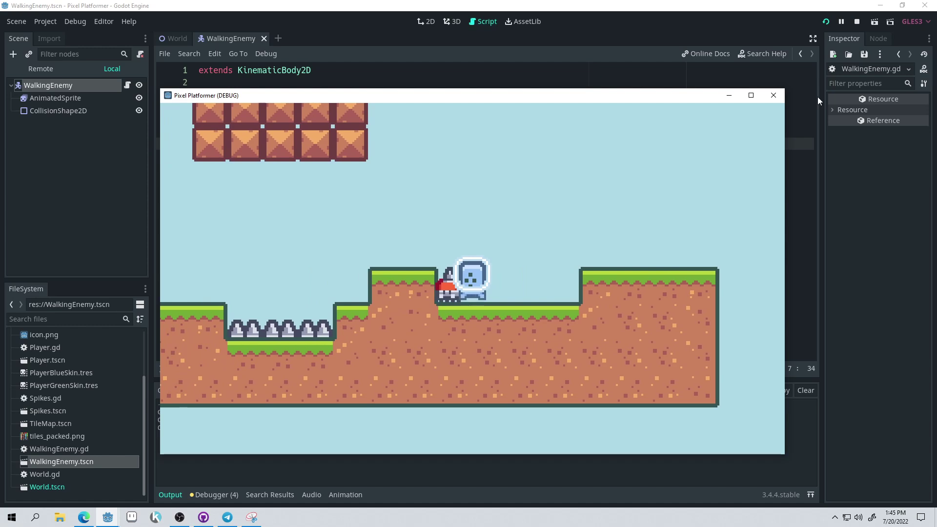
pyautogui.press('Right')
pyautogui.press('Up')
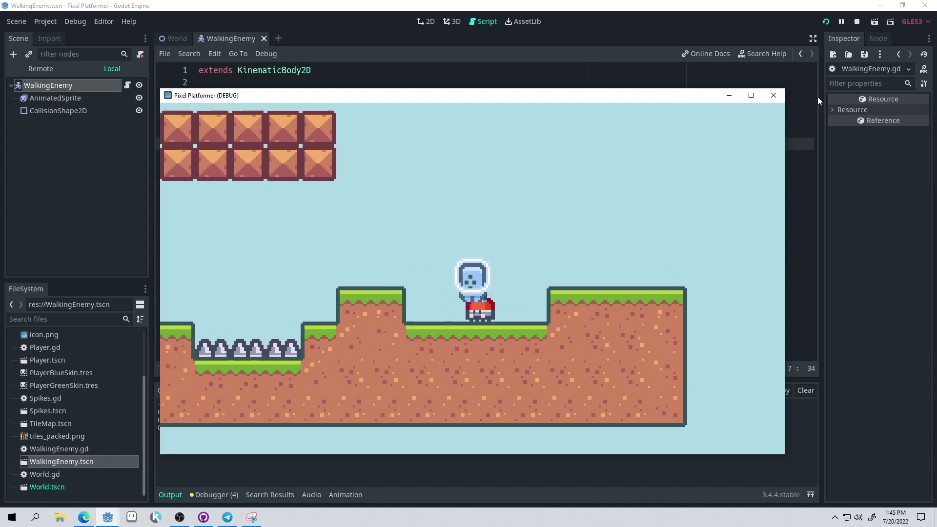
pyautogui.press('Right')
pyautogui.press('Left')
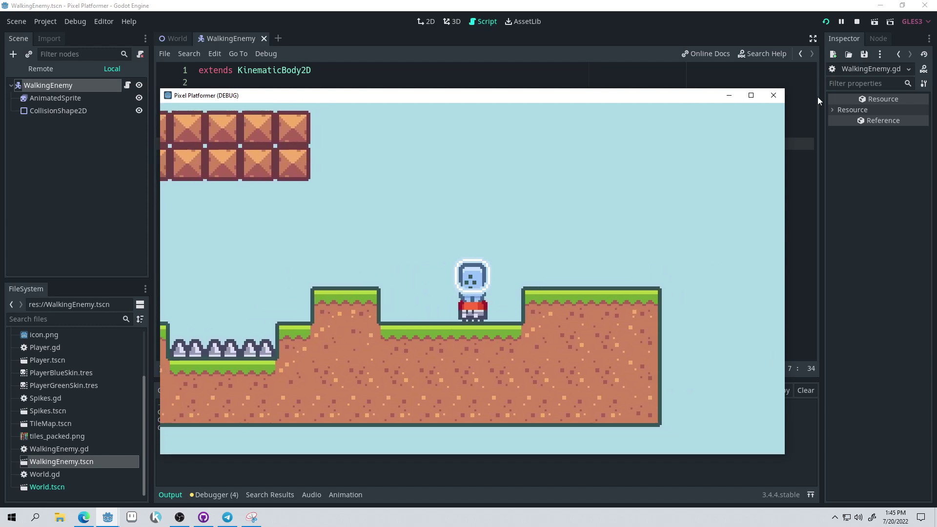
pyautogui.press('Up')
pyautogui.press('Right')
pyautogui.press('Left')
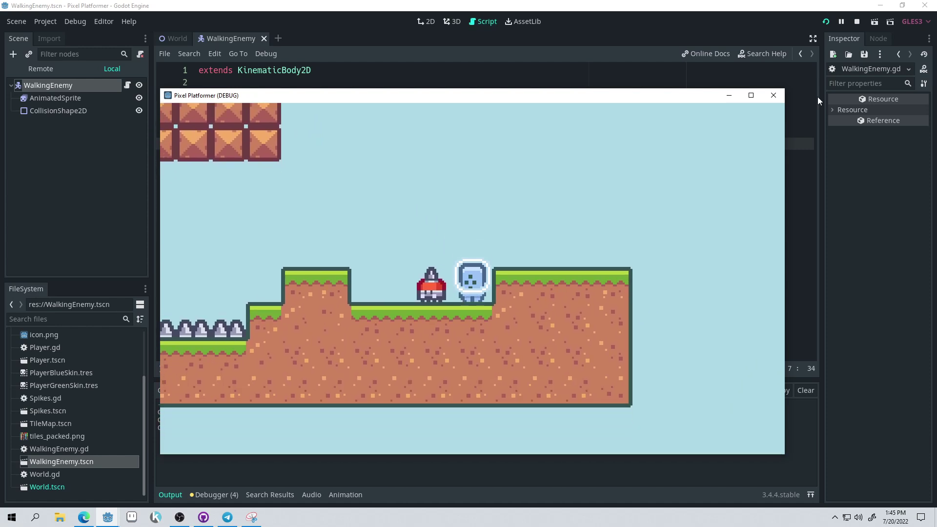
pyautogui.click(773, 96)
# Save the WalkingEnemy scene with its script
pyautogui.click(361, 156)
pyautogui.hotkey('ctrl', 's')
pyautogui.moveTo(363, 146); pyautogui.dragTo(220, 145)
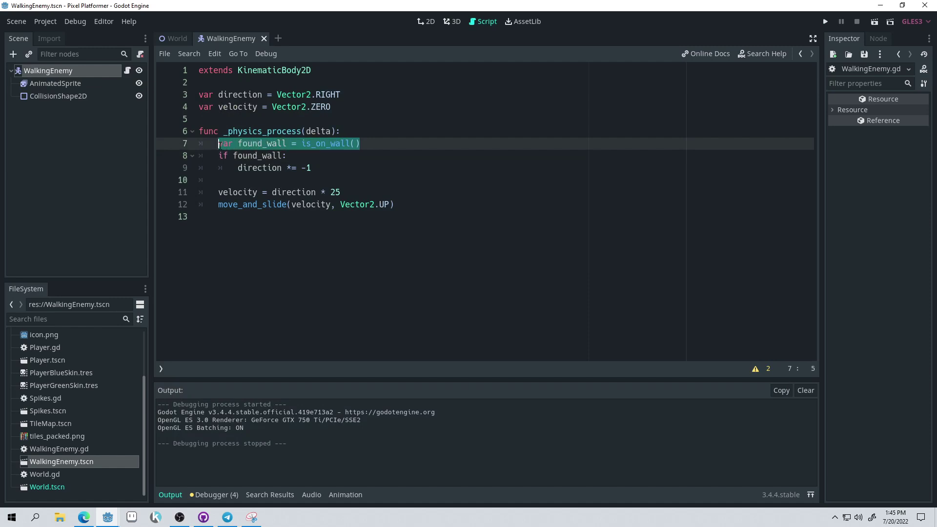
pyautogui.click(375, 148)
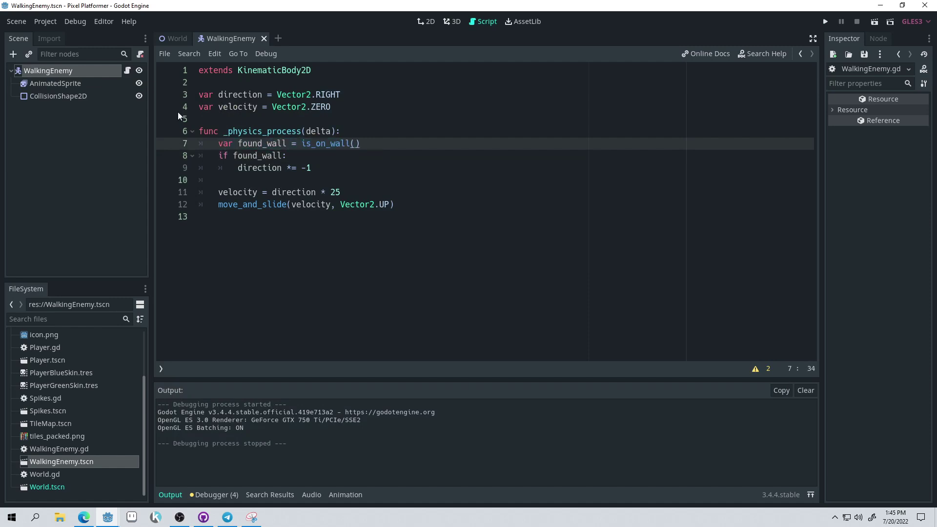
# Add a RayCast2D child to the WalkingEnemy root node and name it LedgeCheck
pyautogui.click(81, 73)
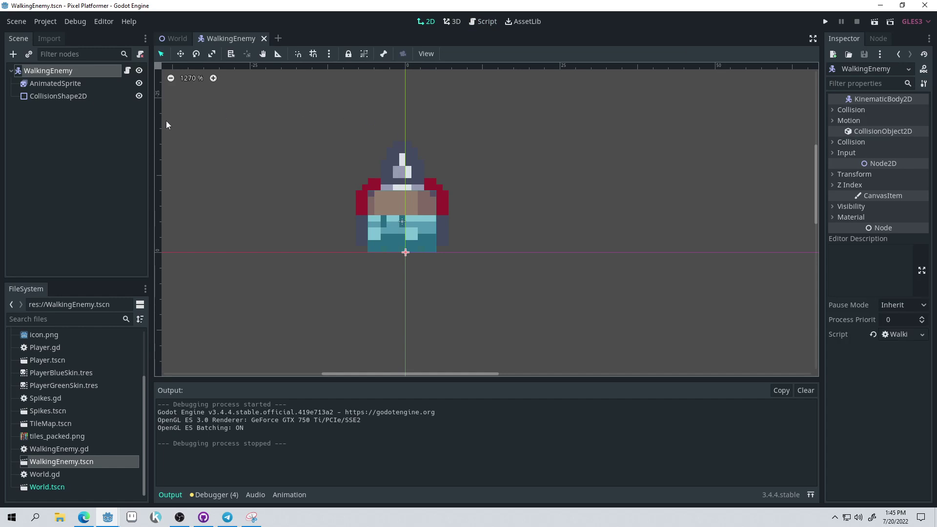
pyautogui.click(16, 57)
pyautogui.press('Return')
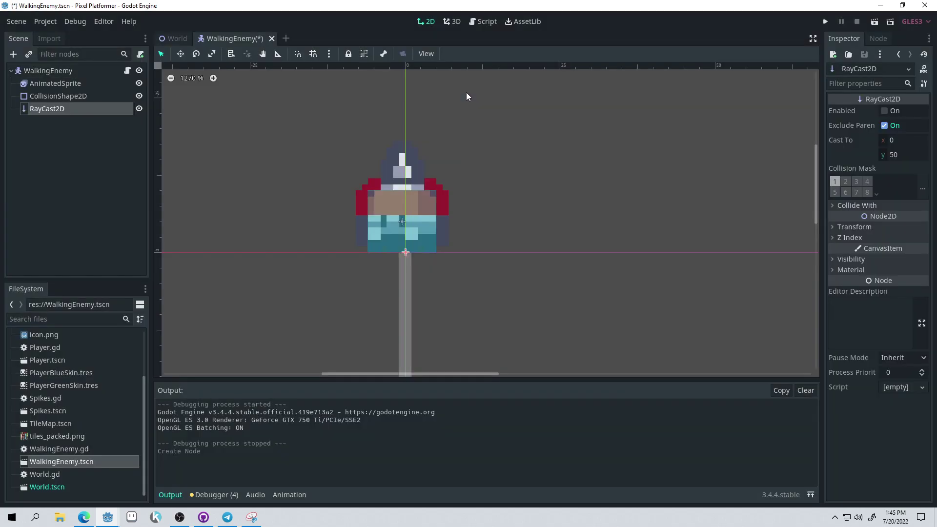
pyautogui.write('LedgeCheck')
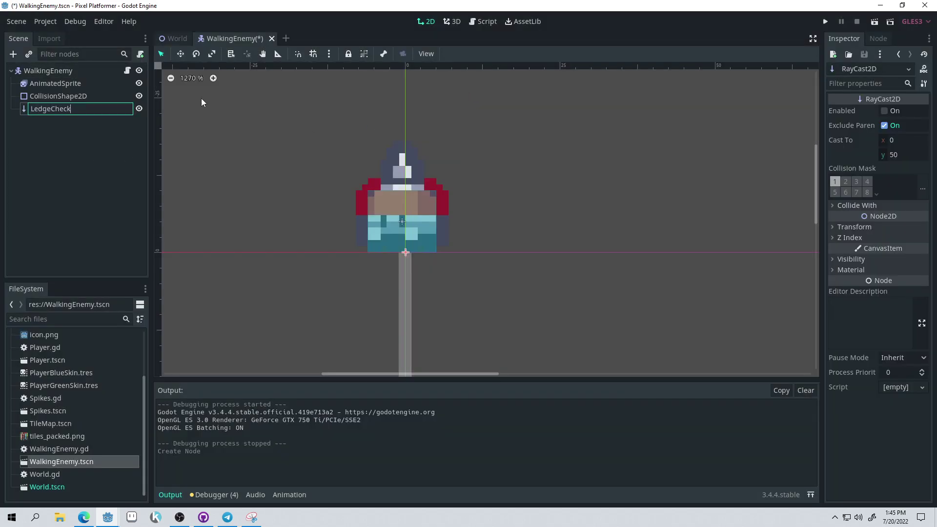
pyautogui.press('Return')
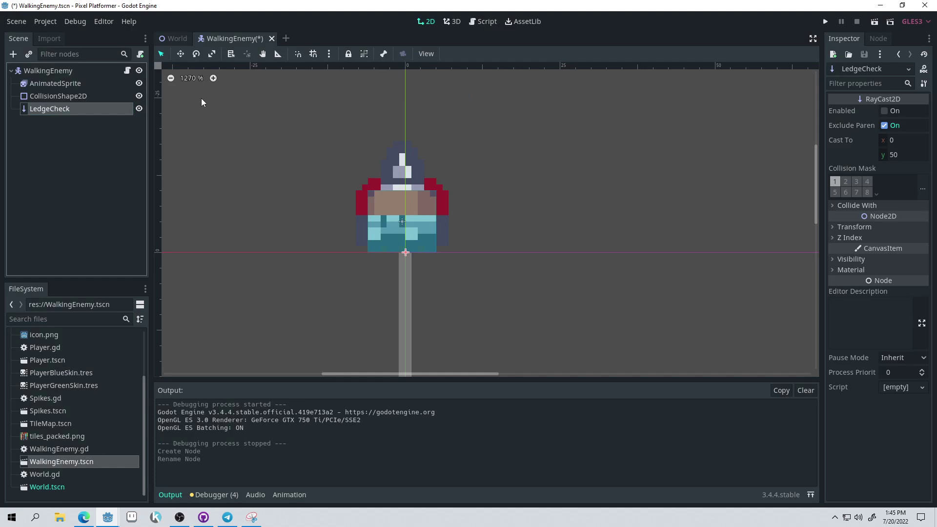
pyautogui.doubleClick(68, 110)
pyautogui.write('EdgeCheck')
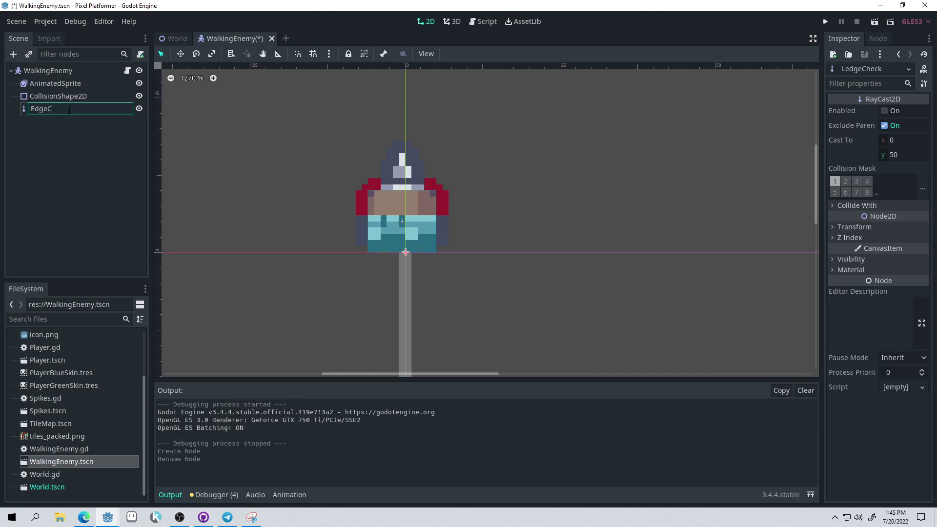
pyautogui.press('BackSpace')
pyautogui.press('BackSpace')
pyautogui.press('BackSpace')
pyautogui.press('BackSpace')
pyautogui.press('BackSpace')
pyautogui.press('BackSpace')
pyautogui.press('BackSpace')
pyautogui.press('BackSpace')
pyautogui.write('LedgeCheck')
pyautogui.press('Return')
# Move the LedgeCheck ray to (5, -1) at the enemy's front foot and set its Cast To y to 2
pyautogui.scroll(3, 414, 234)
pyautogui.moveTo(401, 269); pyautogui.dragTo(464, 259)
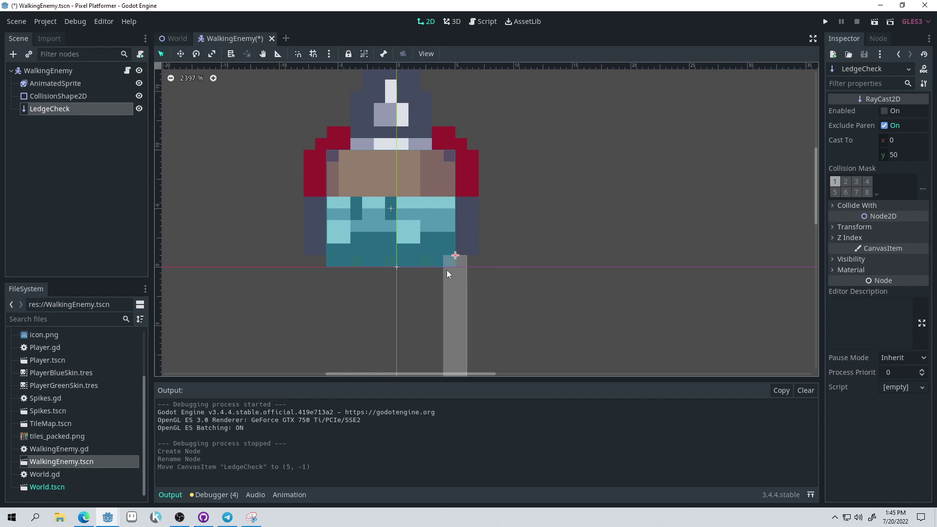
pyautogui.click(904, 151)
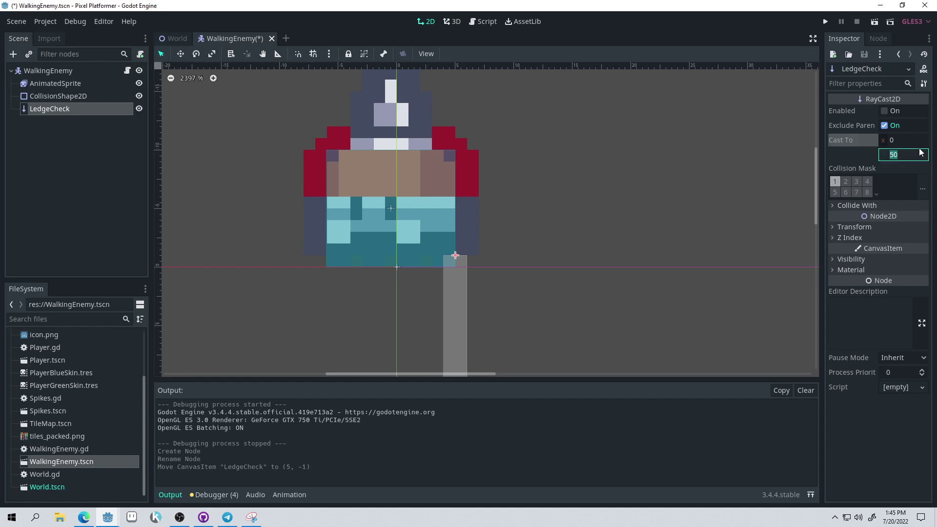
pyautogui.write('4')
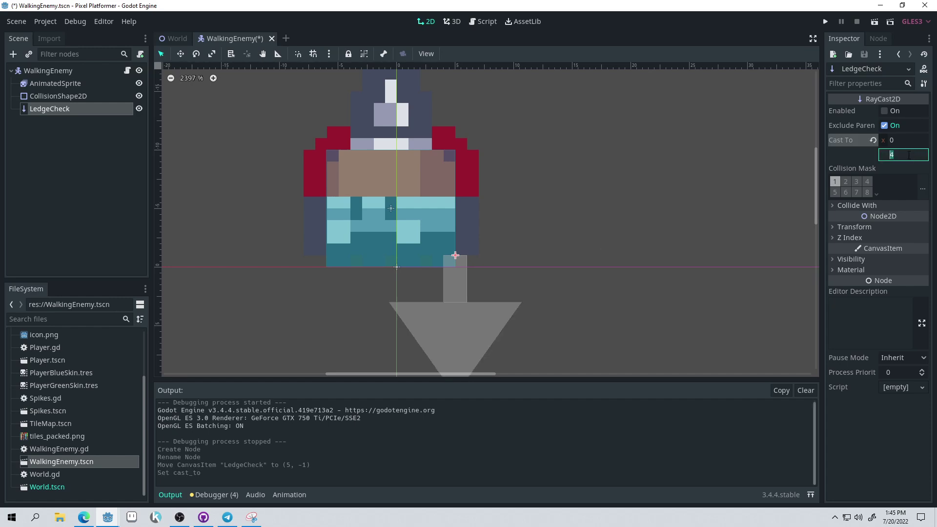
pyautogui.write('2')
pyautogui.press('Return')
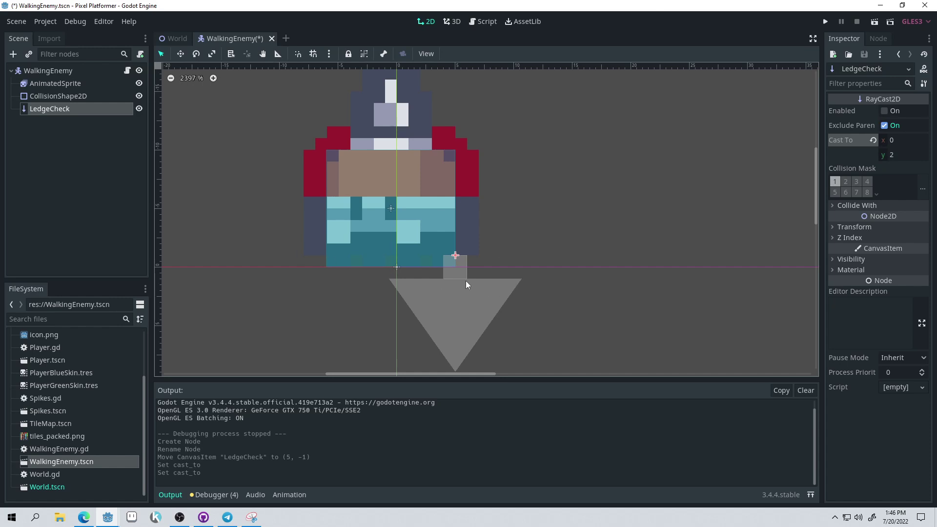
# Enable the LedgeCheck ray, check its Collide With options, and save the WalkingEnemy scene
pyautogui.click(884, 111)
pyautogui.moveTo(819, 262); pyautogui.dragTo(742, 263)
pyautogui.click(791, 206)
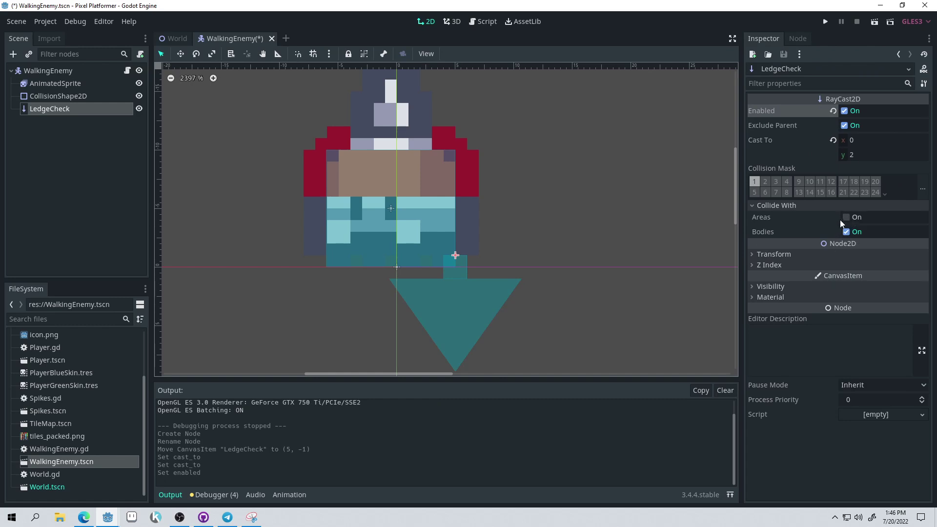
pyautogui.click(782, 207)
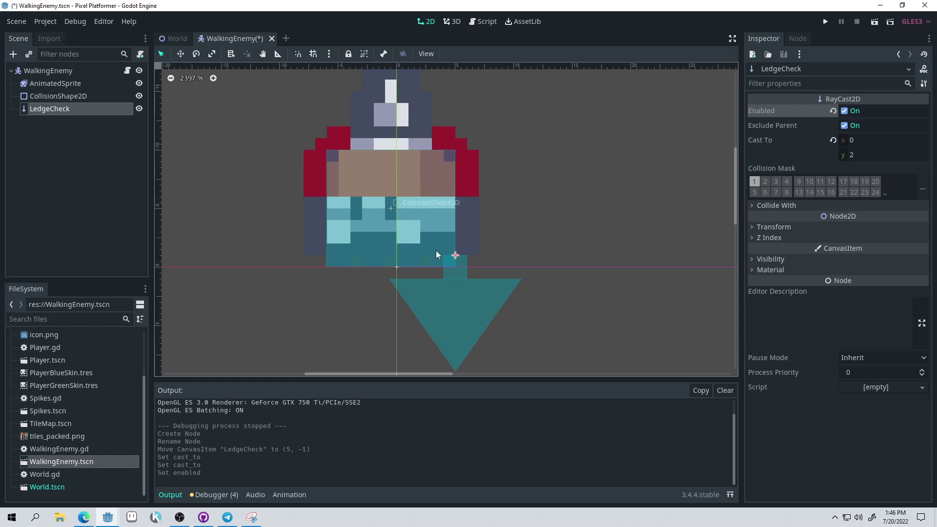
pyautogui.hotkey('ctrl', 's')
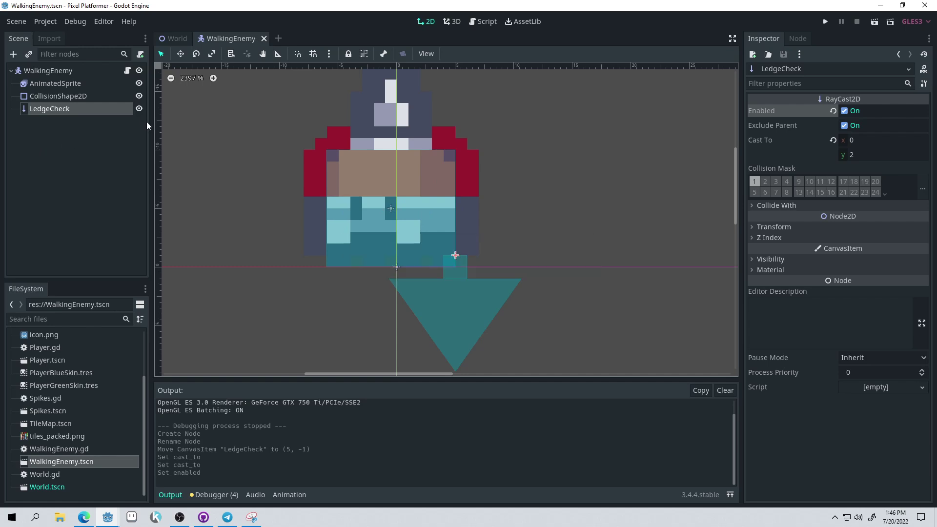
# In the WalkingEnemy script, declare "onready var ledgeCheck: = $LedgeCheck" below the direction and velocity variables
pyautogui.click(119, 172)
pyautogui.click(127, 70)
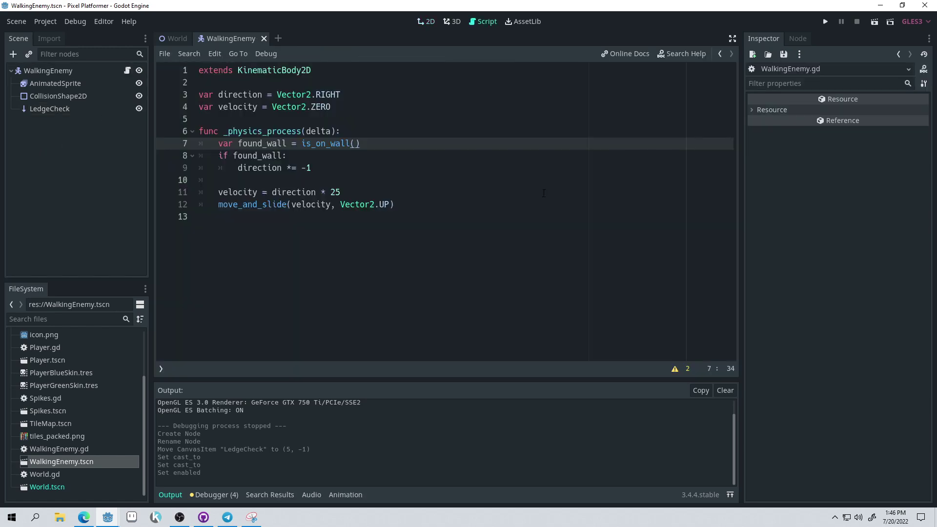
pyautogui.click(346, 106)
pyautogui.press('Down')
pyautogui.press('Return')
pyautogui.press('Return')
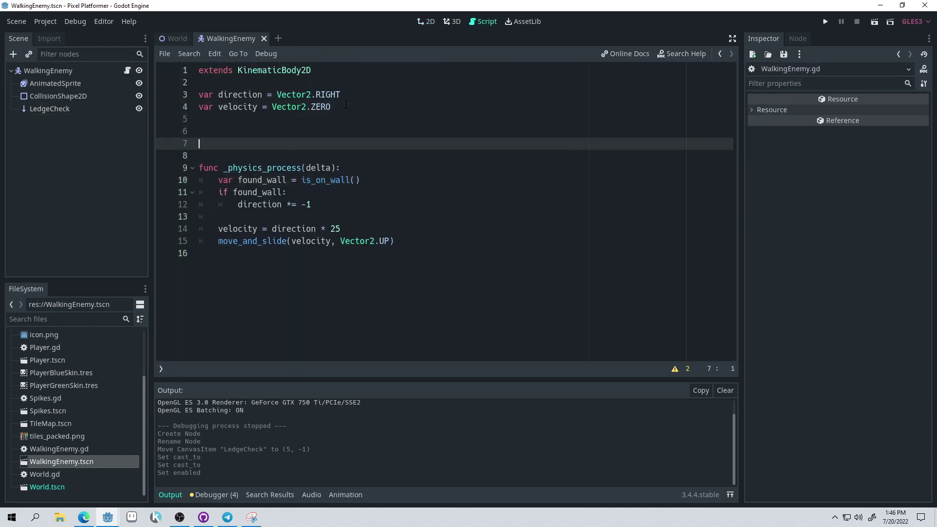
pyautogui.press('Up')
pyautogui.write('onre')
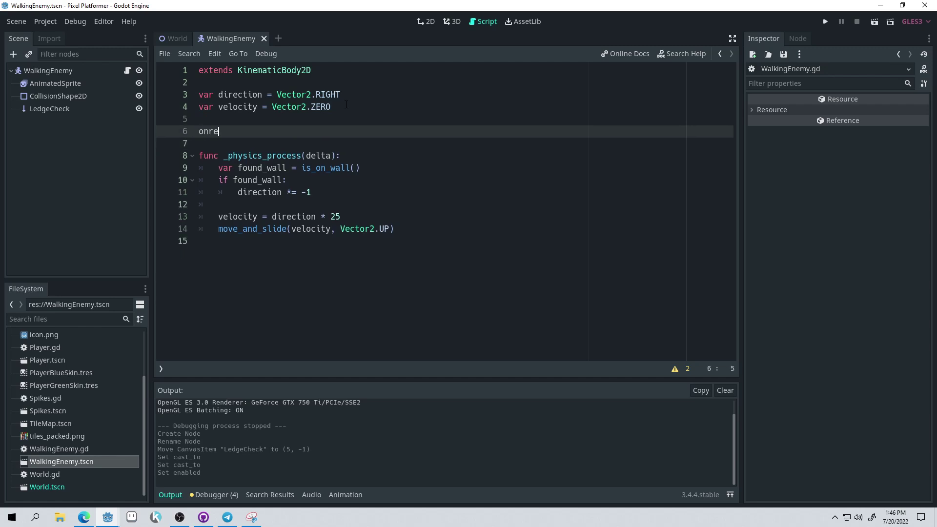
pyautogui.write('ady var ledgeCheck')
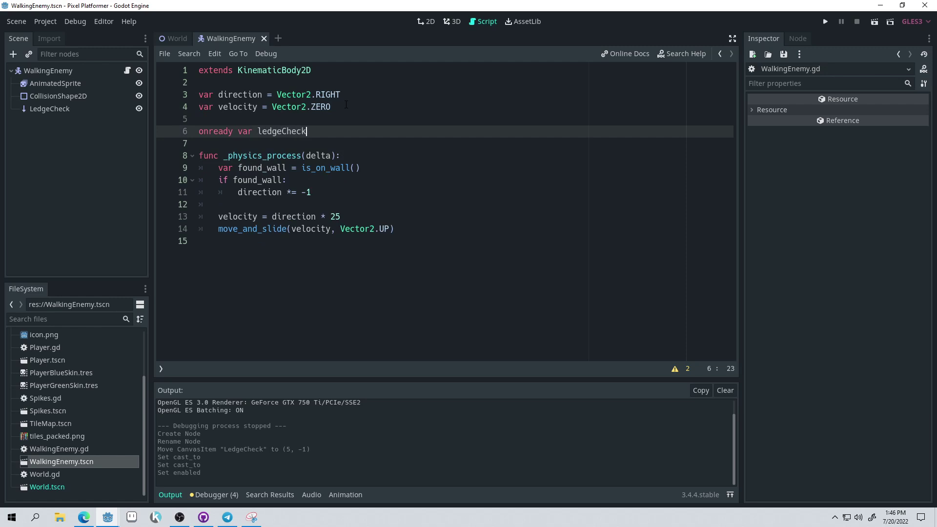
pyautogui.write(': = $LedgeCheck')
pyautogui.press('Return')
# Add "var found_ledge = not ledgeCheck.is_colliding()" below the found_wall line in _physics_process
pyautogui.click(392, 169)
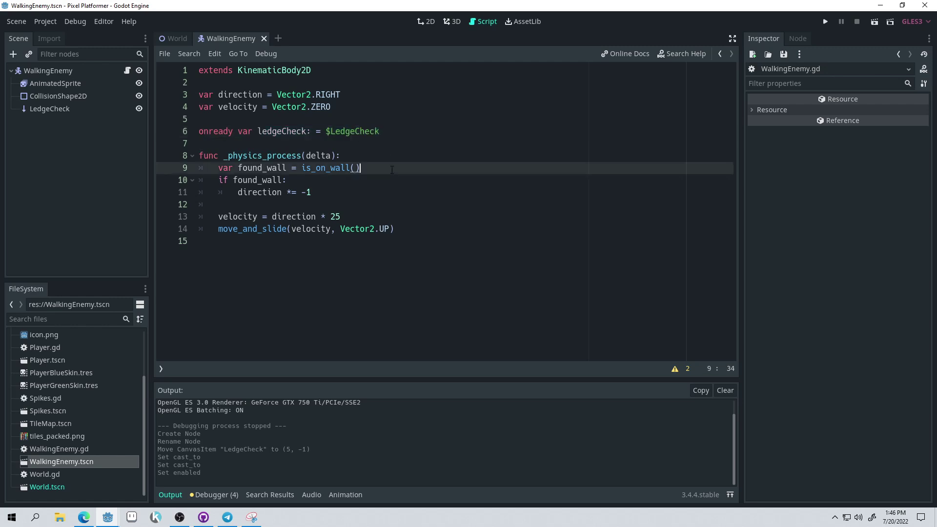
pyautogui.press('Return')
pyautogui.press('Return')
pyautogui.press('Up')
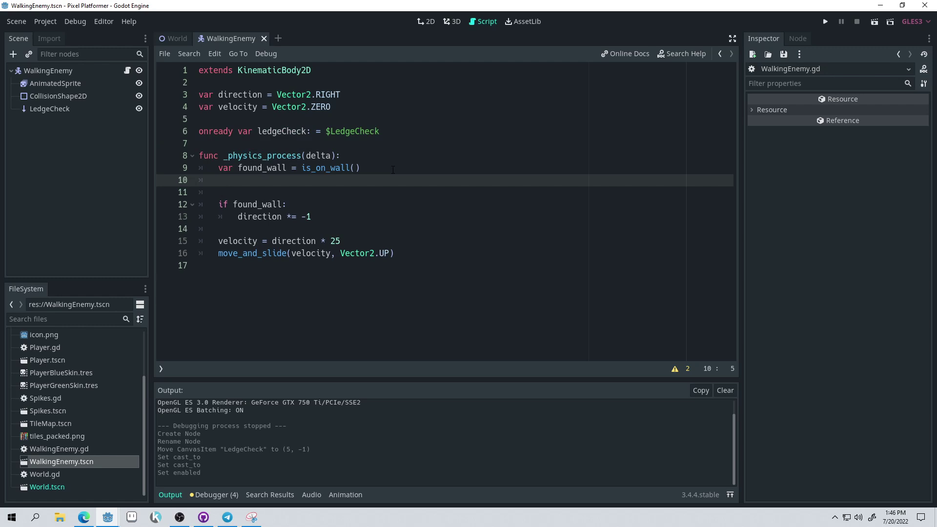
pyautogui.write('var found_ledge = not ledge')
pyautogui.press('Return')
pyautogui.write('.is_coll')
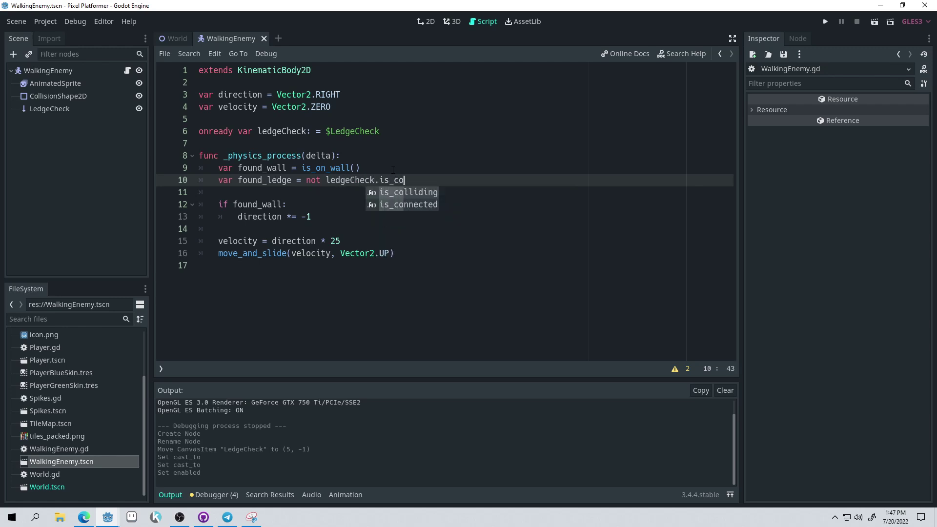
pyautogui.press('Return')
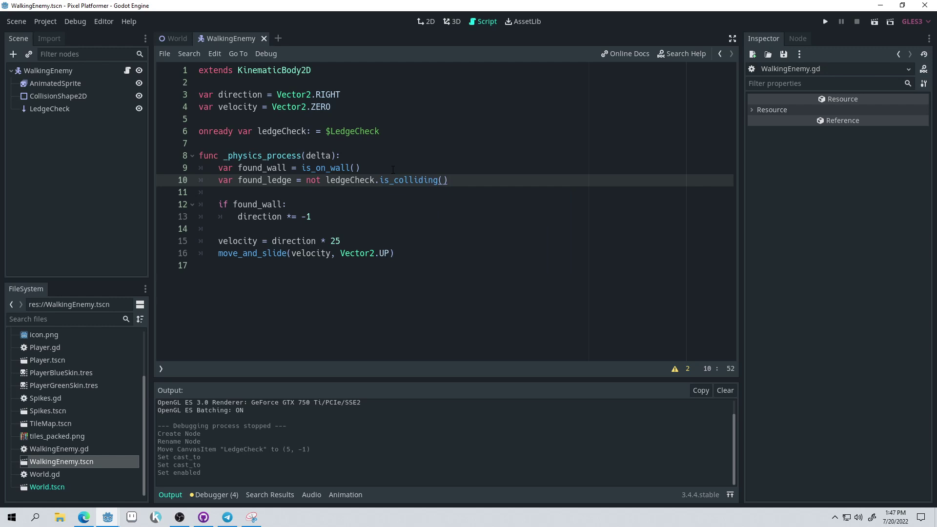
# Examine the found_ledge line, highlighting its not operator and the ledgeCheck.is_colliding() call
pyautogui.click(510, 156)
pyautogui.moveTo(306, 181); pyautogui.dragTo(340, 181)
pyautogui.click(494, 180)
pyautogui.moveTo(458, 180); pyautogui.dragTo(326, 181)
pyautogui.press('Down')
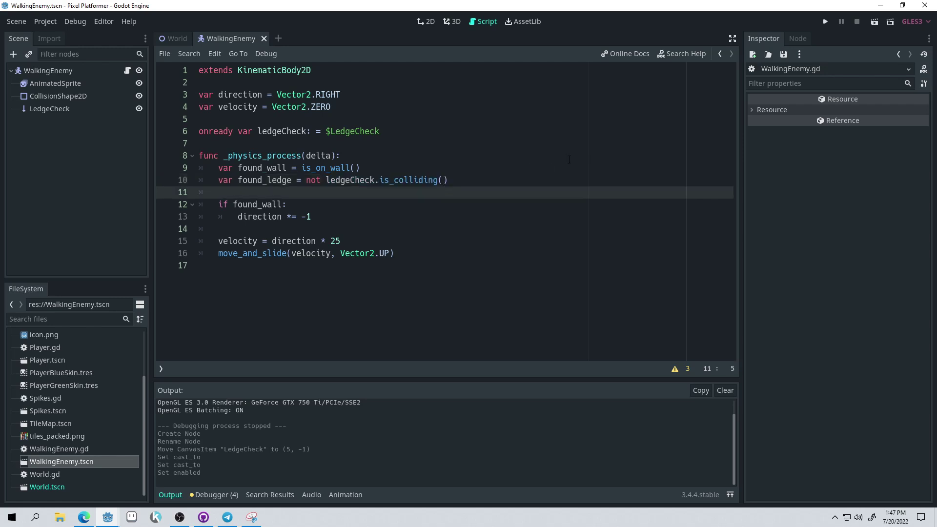
pyautogui.moveTo(327, 181); pyautogui.dragTo(448, 181)
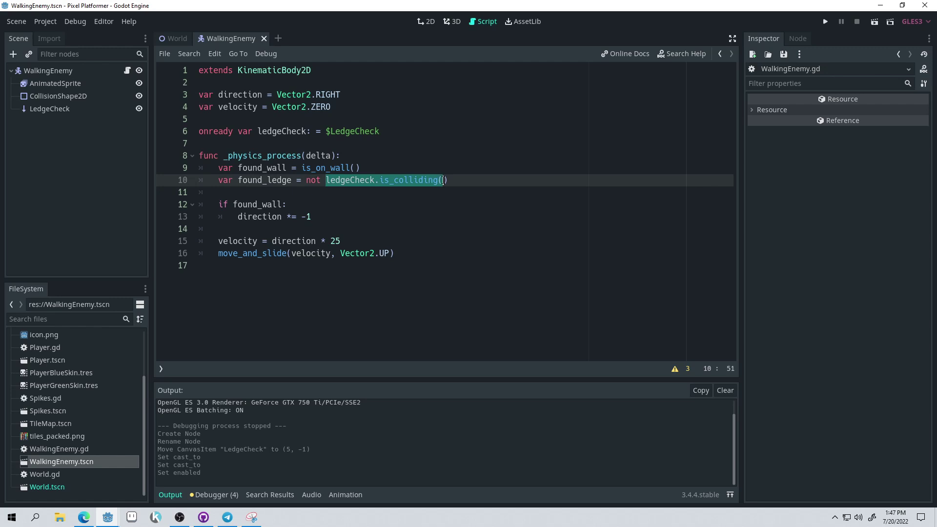
pyautogui.click(460, 183)
pyautogui.moveTo(307, 183); pyautogui.dragTo(321, 182)
pyautogui.click(333, 193)
pyautogui.click(447, 181)
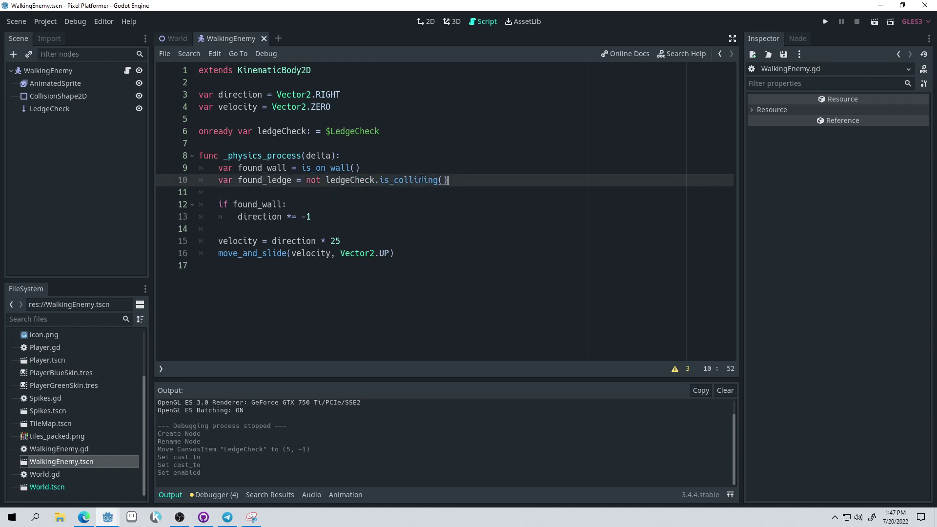
pyautogui.moveTo(448, 180); pyautogui.dragTo(302, 180)
pyautogui.moveTo(239, 181); pyautogui.dragTo(448, 181)
pyautogui.click(448, 180)
# Extend the found_wall condition to "if found_wall or found_ledge:"
pyautogui.click(284, 207)
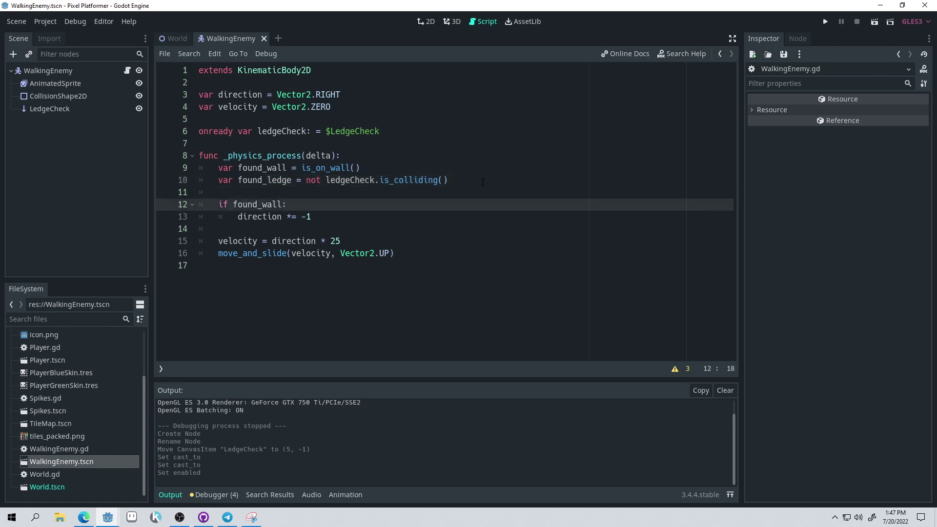
pyautogui.write('or found_ledge')
pyautogui.click(623, 143)
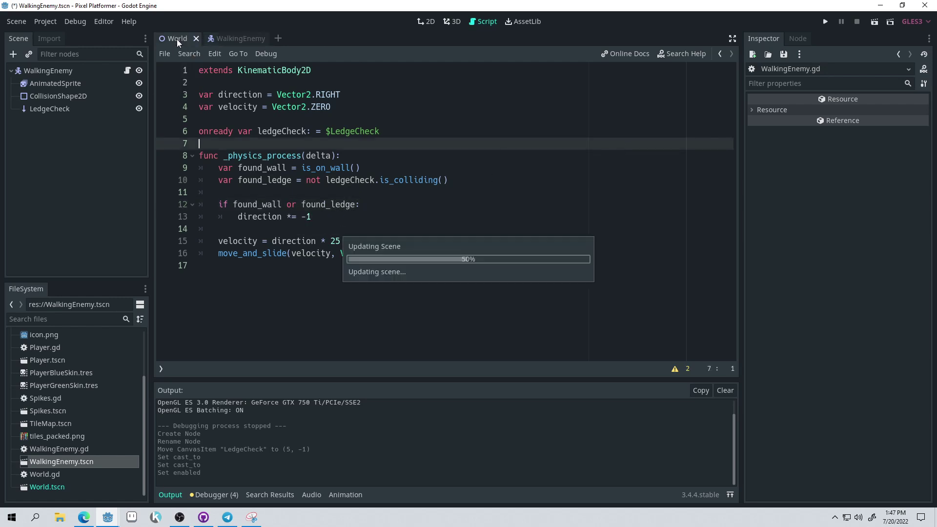
# In the World scene, place the WalkingEnemy on the raised ground at the level's right end and the Player in the dip beside it
pyautogui.click(177, 39)
pyautogui.click(46, 68)
pyautogui.moveTo(497, 210); pyautogui.dragTo(324, 262, button='middle')
pyautogui.scroll(-12, 371, 200)
pyautogui.moveTo(500, 216); pyautogui.dragTo(245, 213)
pyautogui.moveTo(287, 290); pyautogui.dragTo(477, 244)
pyautogui.moveTo(223, 214); pyautogui.dragTo(287, 272)
# Save the World scene, run the game to watch the enemy on the raised ground, and close the game
pyautogui.hotkey('ctrl', 's')
pyautogui.click(826, 22)
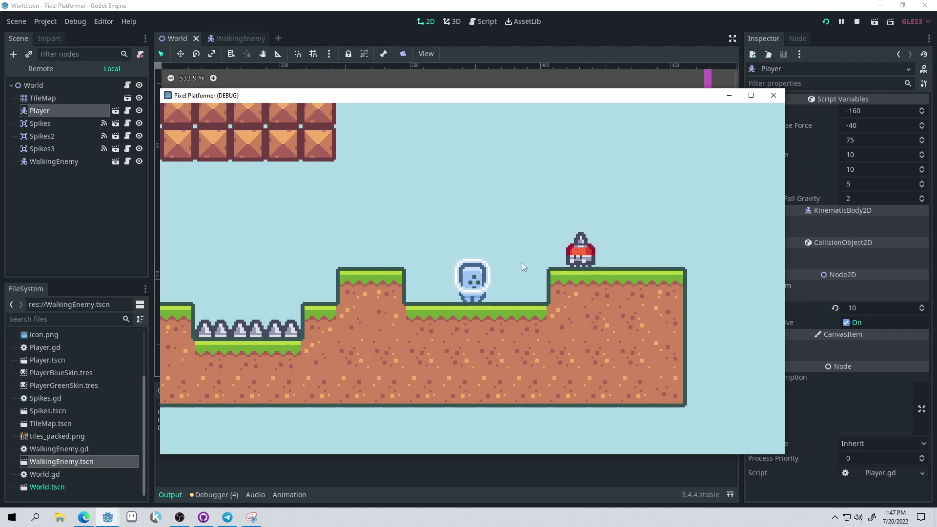
pyautogui.click(773, 95)
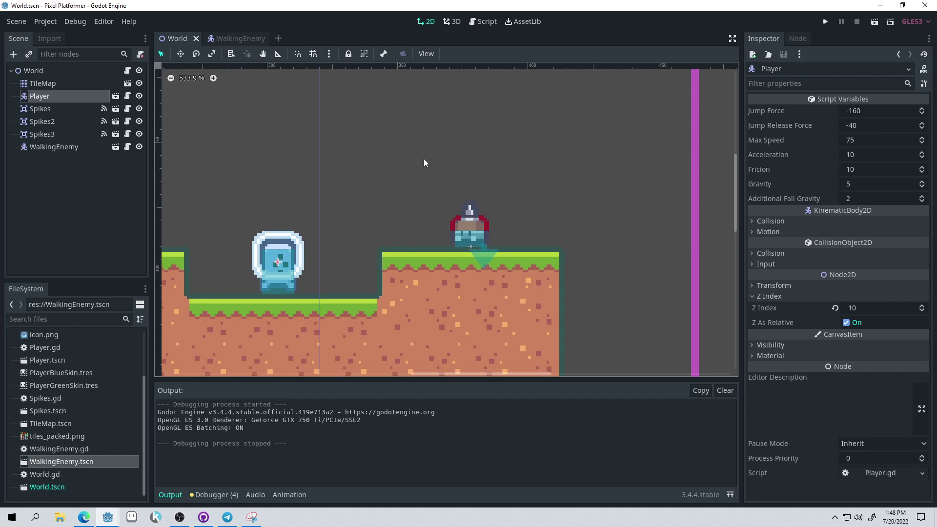
# Turn on visible collision shapes, run the game to watch the enemy's ledge ray while moving the player right, and close it
pyautogui.click(168, 495)
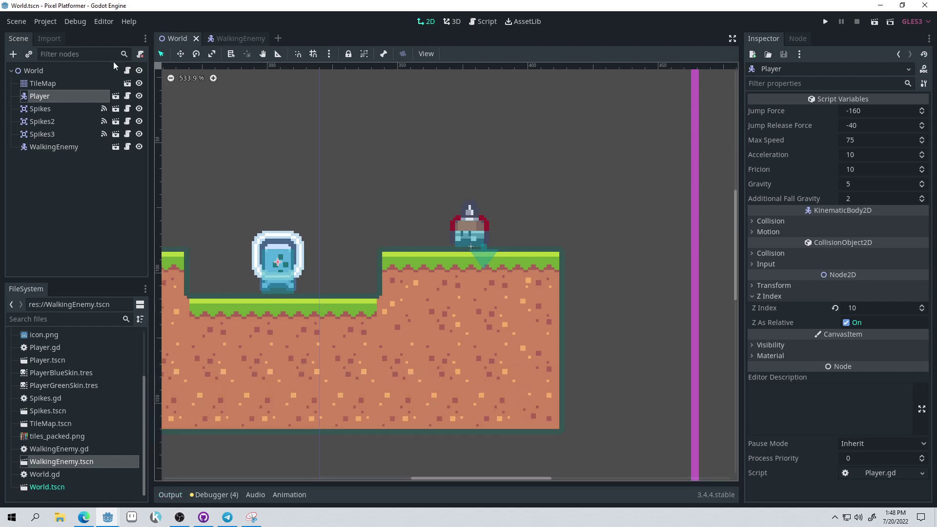
pyautogui.click(80, 21)
pyautogui.click(71, 71)
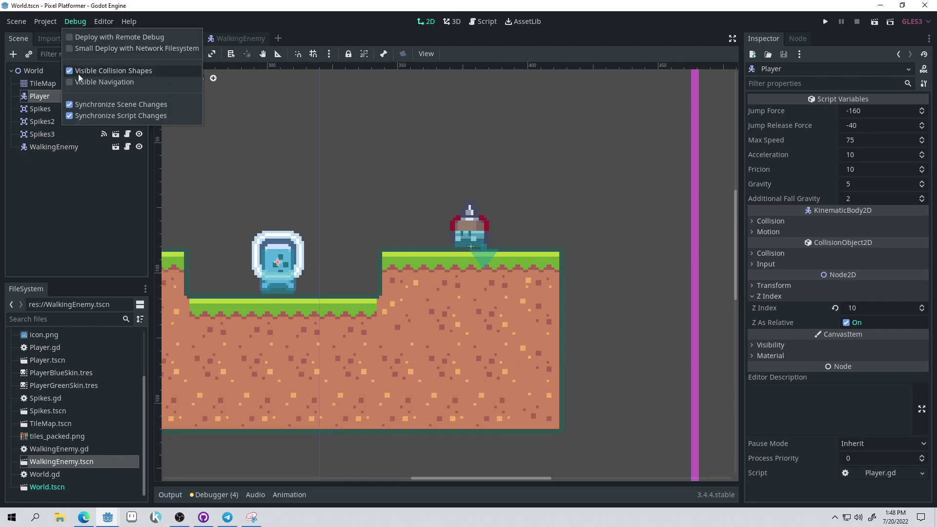
pyautogui.click(826, 22)
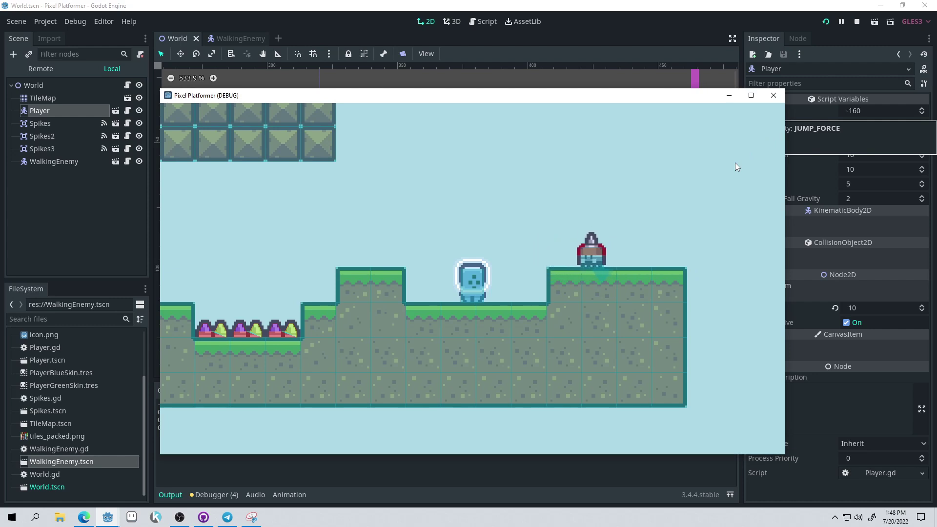
pyautogui.press('Right')
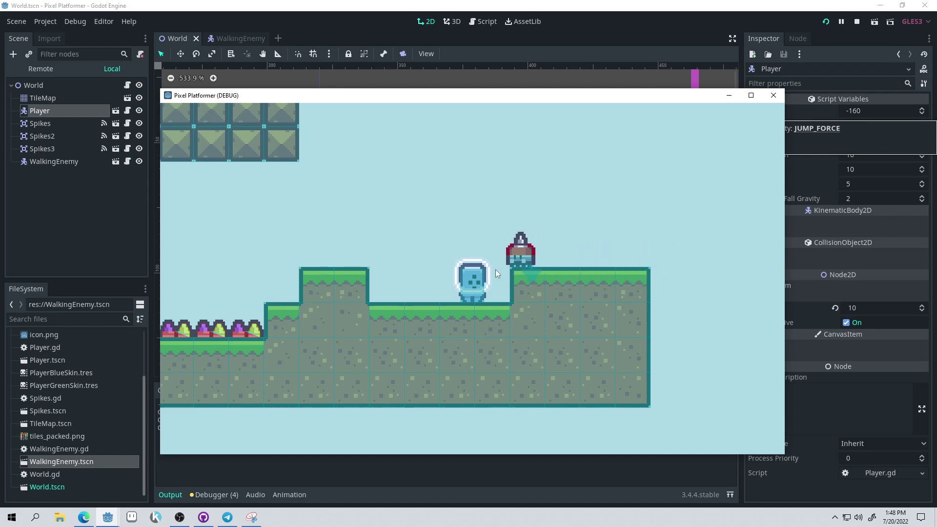
pyautogui.click(773, 95)
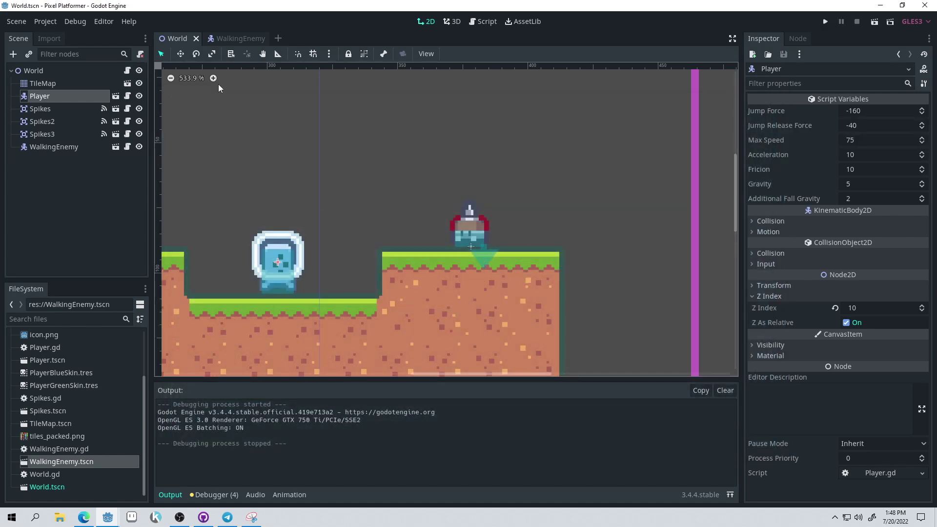
# In the WalkingEnemy scene, rename the LedgeCheck node to LedgeCheckRight
pyautogui.click(230, 38)
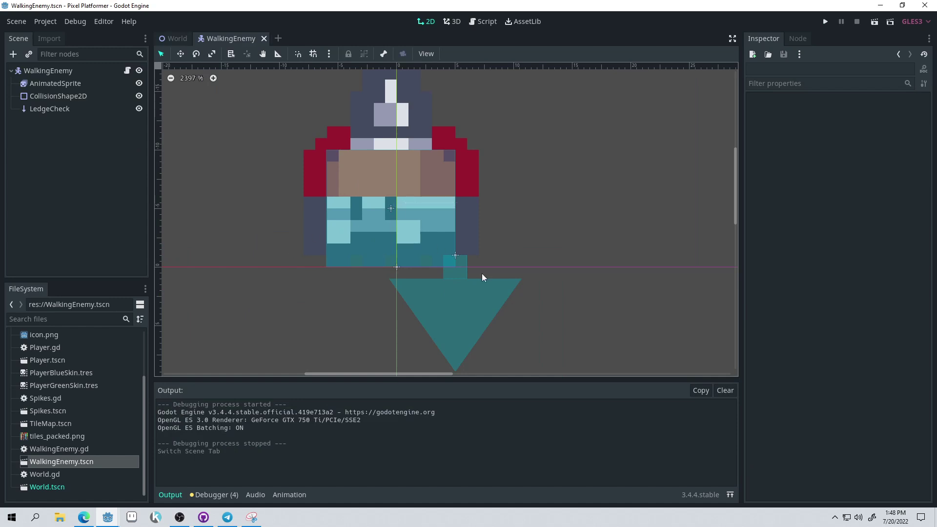
pyautogui.click(126, 71)
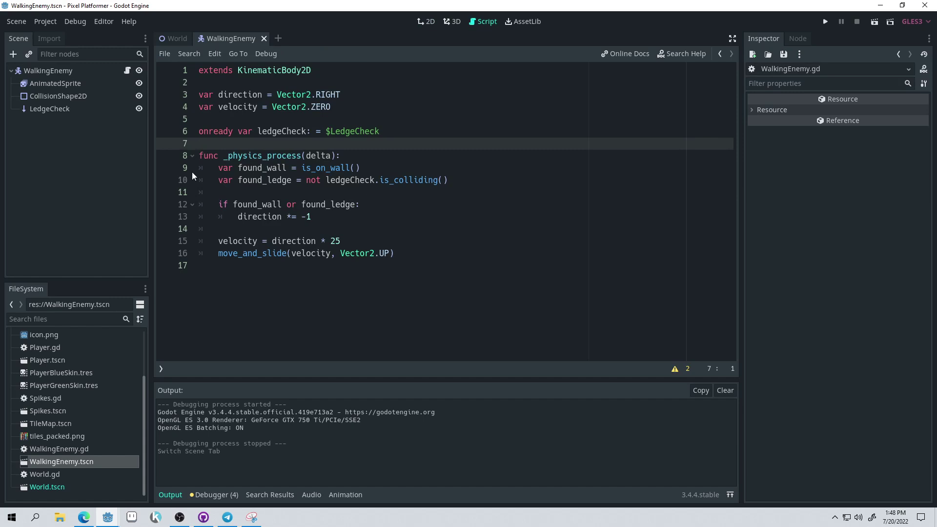
pyautogui.click(72, 110)
pyautogui.click(56, 107)
pyautogui.press('Home')
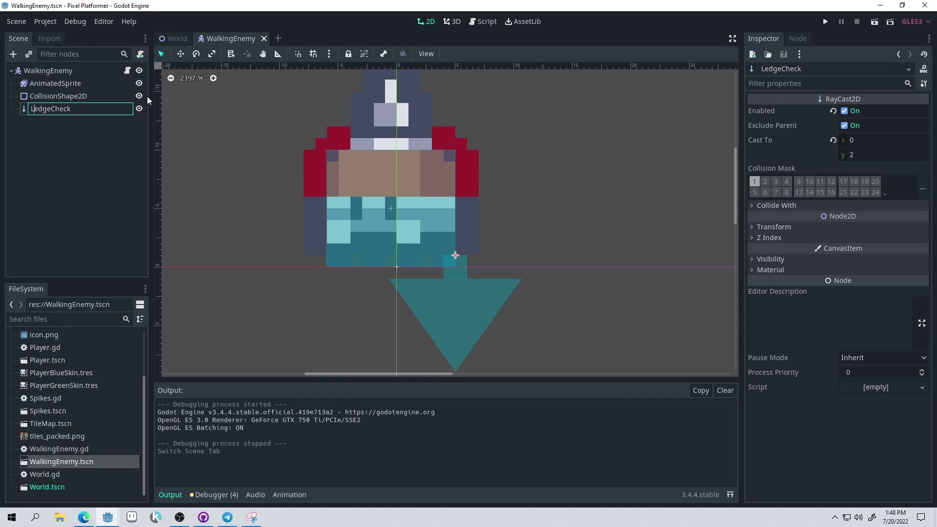
pyautogui.write('Right')
pyautogui.press('Return')
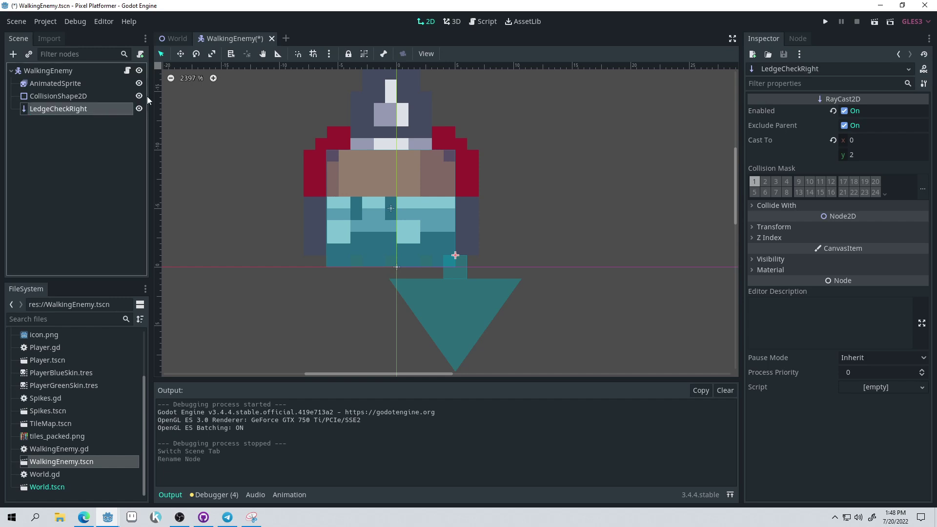
# Duplicate the LedgeCheckRight node and name the copy LedgeCheckLeft
pyautogui.click(67, 96)
pyautogui.click(63, 109)
pyautogui.hotkey('ctrl', 'd')
pyautogui.click(100, 145)
pyautogui.click(92, 123)
pyautogui.click(94, 122)
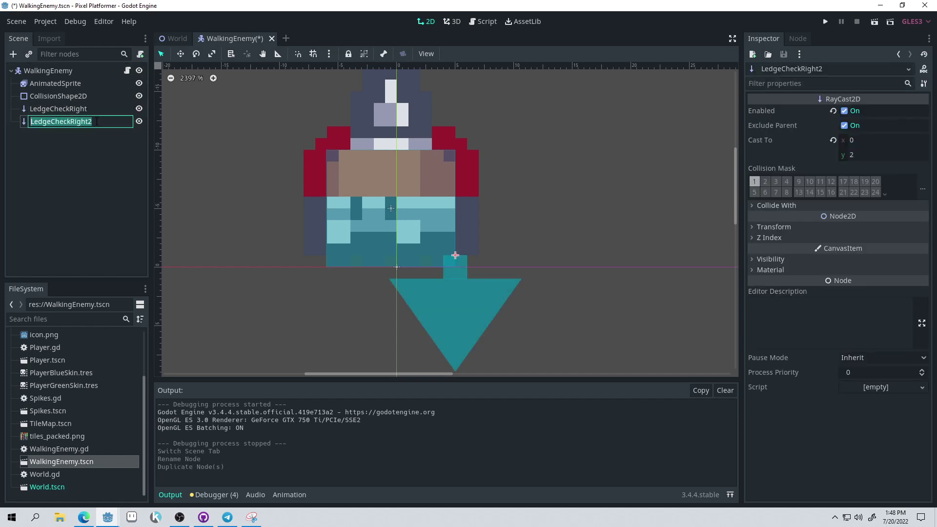
pyautogui.write('edge')
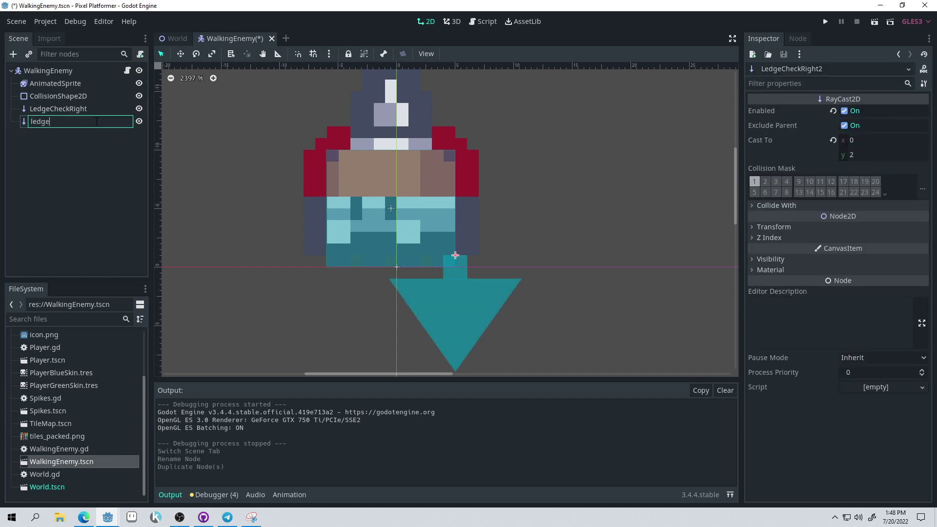
pyautogui.press('BackSpace')
pyautogui.press('BackSpace')
pyautogui.press('BackSpace')
pyautogui.press('BackSpace')
pyautogui.press('BackSpace')
pyautogui.write('LedgeCheckLeft')
pyautogui.press('Return')
# In the WalkingEnemy script, change the onready declaration to "ledgeCheckRight: = $LedgeCheckRight"
pyautogui.click(127, 71)
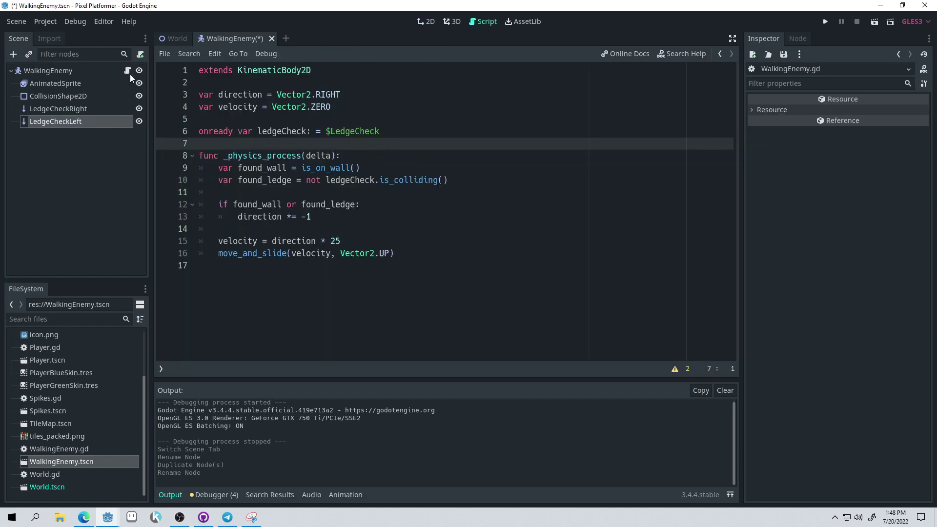
pyautogui.click(390, 132)
pyautogui.write('Right')
pyautogui.click(307, 132)
pyautogui.write('Right')
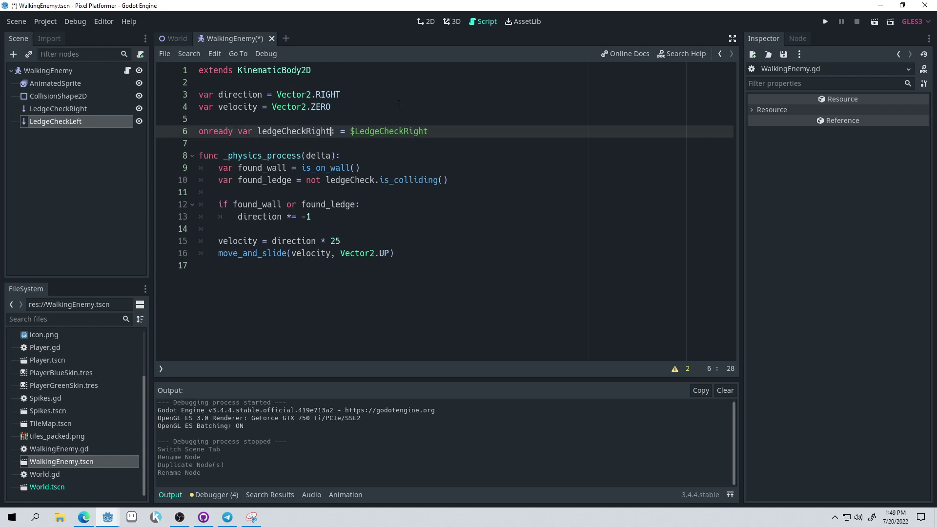
pyautogui.doubleClick(285, 132)
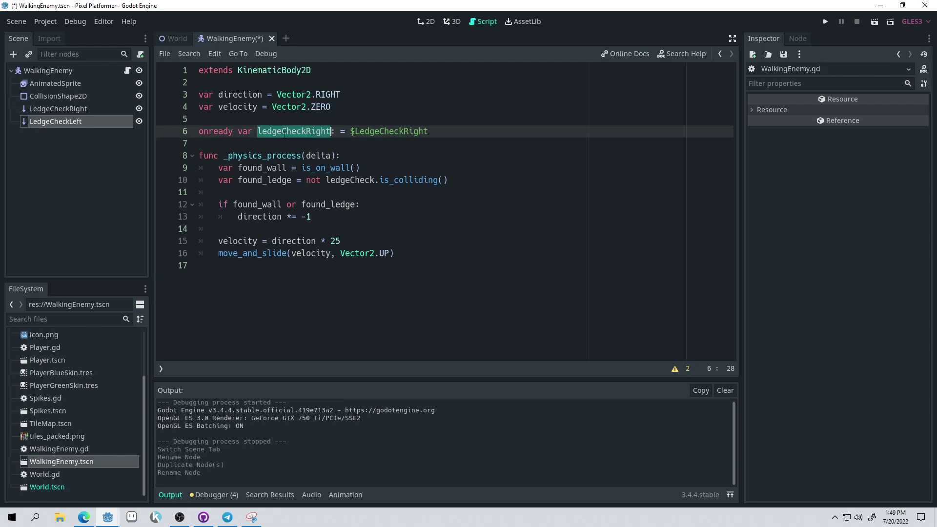
pyautogui.doubleClick(393, 131)
pyautogui.click(483, 128)
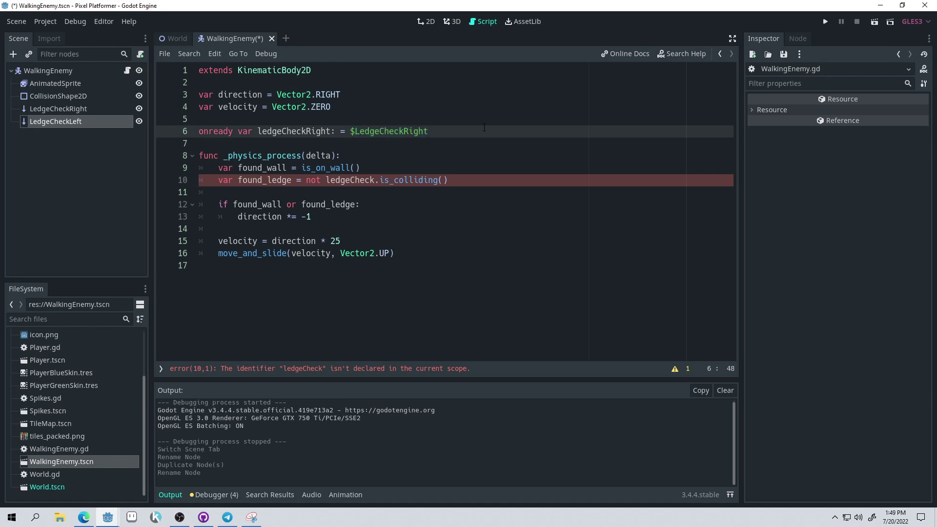
# Below the ledgeCheckRight declaration, add "onready var ledgeCheckLeft: = $LedgeCheckLeft"
pyautogui.press('Return')
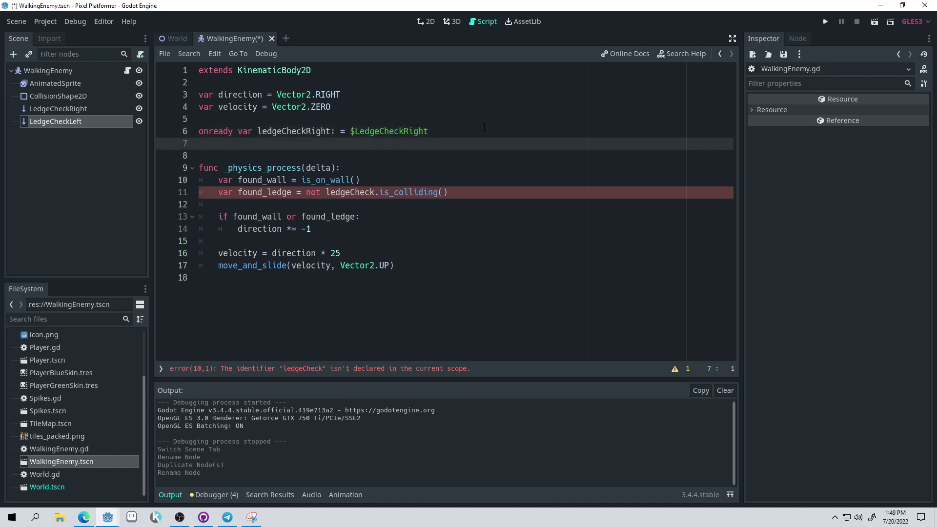
pyautogui.write('onread')
pyautogui.press('BackSpace')
pyautogui.write('y var ledgeCheckLef')
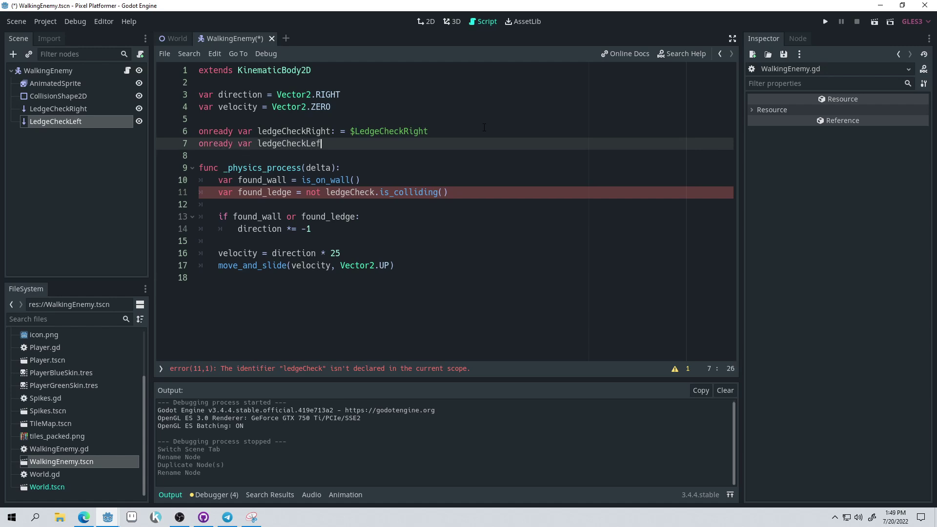
pyautogui.write('t: = ')
pyautogui.write('$LedgeCheckLeft')
pyautogui.press('Return')
pyautogui.click(456, 167)
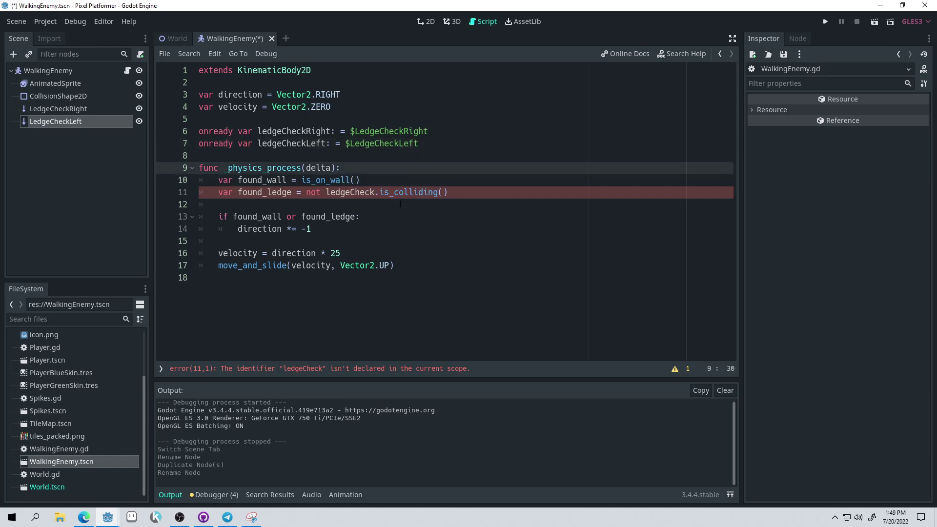
# In the found_ledge line, replace the ledgeCheck reference with ledgeCheckRight
pyautogui.doubleClick(353, 194)
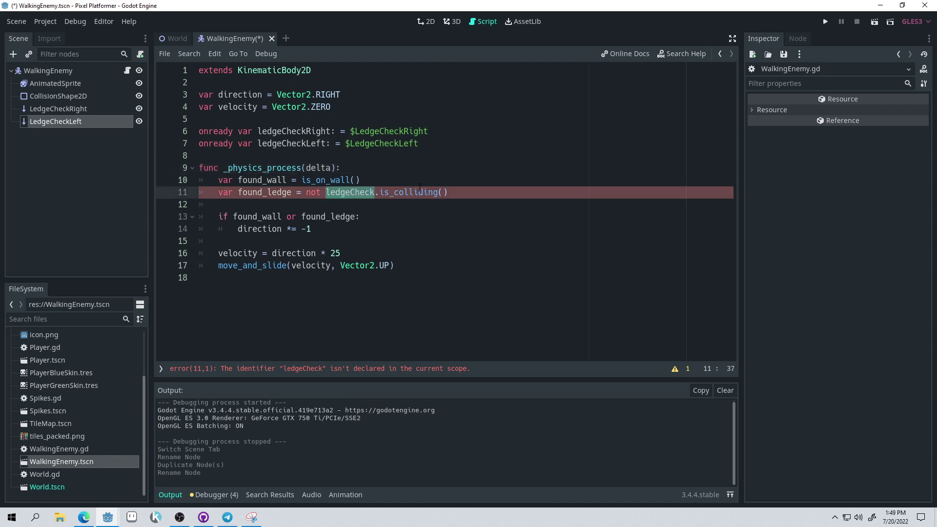
pyautogui.press('Right')
pyautogui.write('Right')
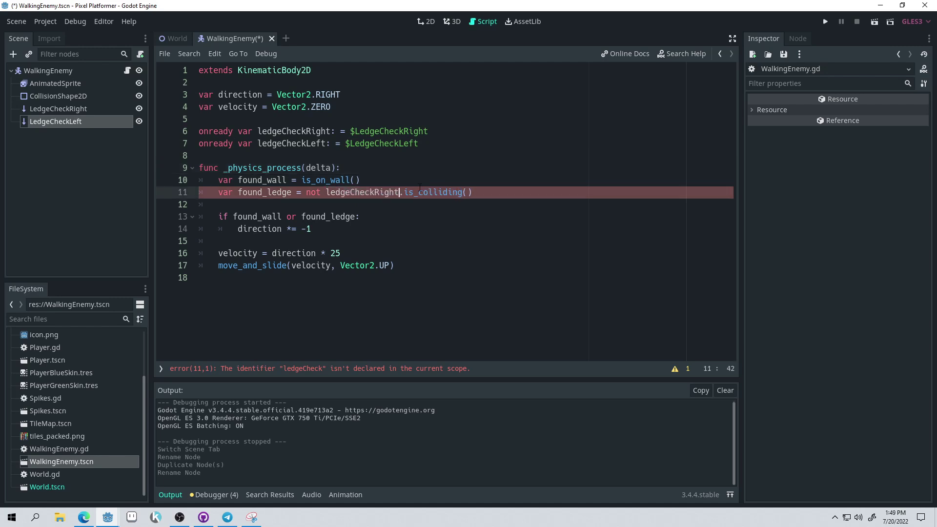
pyautogui.click(498, 192)
pyautogui.write('and not')
pyautogui.press('BackSpace')
pyautogui.press('BackSpace')
pyautogui.press('BackSpace')
pyautogui.press('BackSpace')
pyautogui.press('BackSpace')
pyautogui.press('BackSpace')
pyautogui.press('BackSpace')
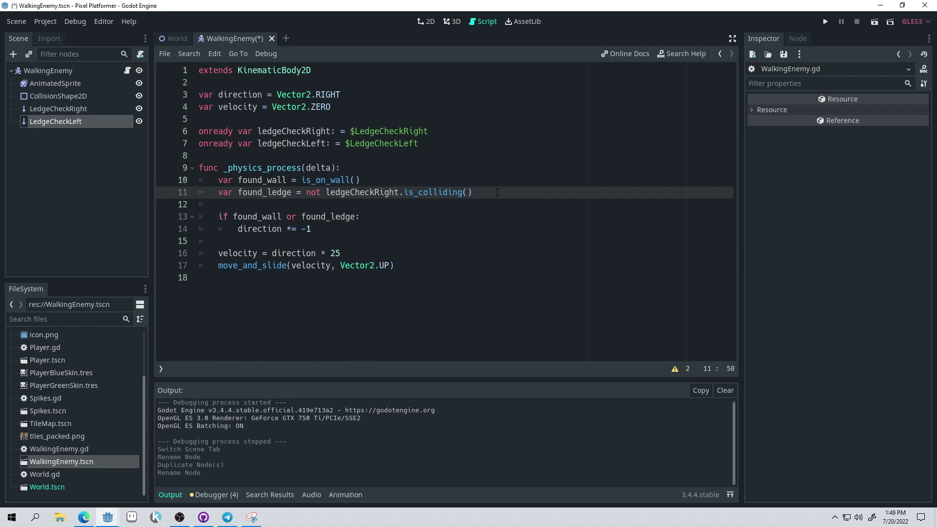
# Extend the found_ledge expression with "or not ledgeCheckLeft.is_colliding()"
pyautogui.write('or not ledge')
pyautogui.write('CheckRight.is')
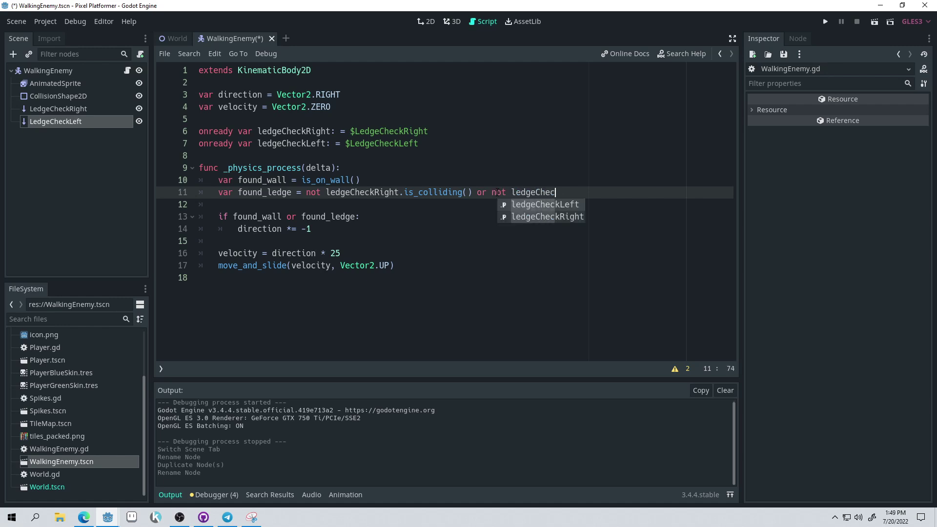
pyautogui.write('_col')
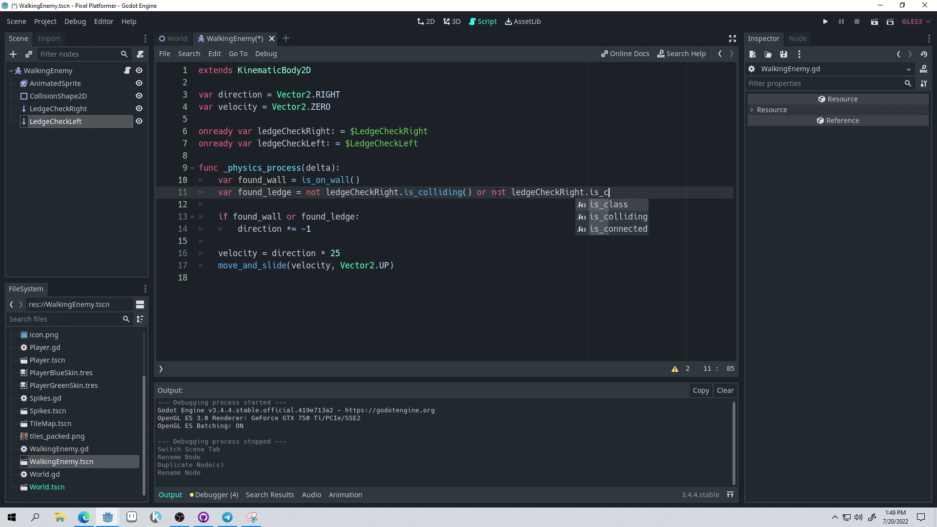
pyautogui.press('BackSpace')
pyautogui.press('BackSpace')
pyautogui.press('BackSpace')
pyautogui.press('BackSpace')
pyautogui.press('BackSpace')
pyautogui.press('BackSpace')
pyautogui.press('BackSpace')
pyautogui.press('BackSpace')
pyautogui.press('BackSpace')
pyautogui.press('BackSpace')
pyautogui.press('BackSpace')
pyautogui.press('BackSpace')
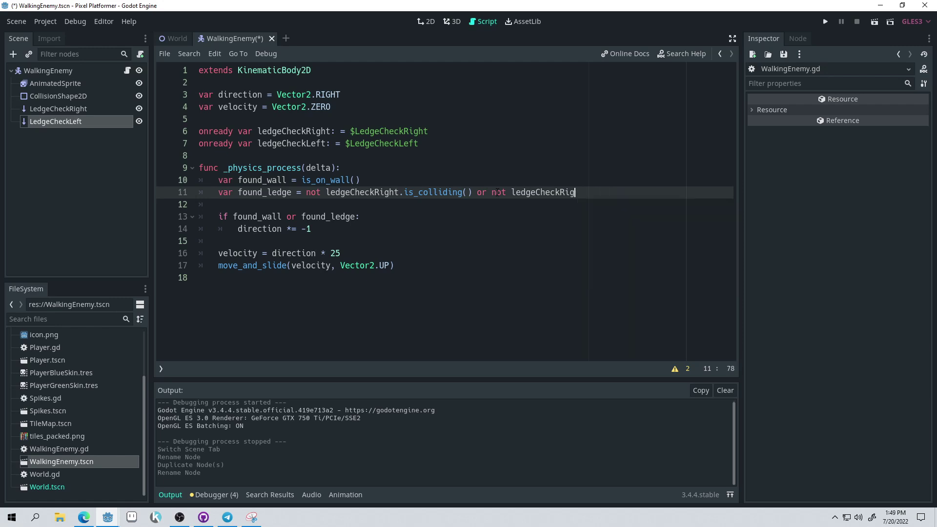
pyautogui.write('Left.is_co')
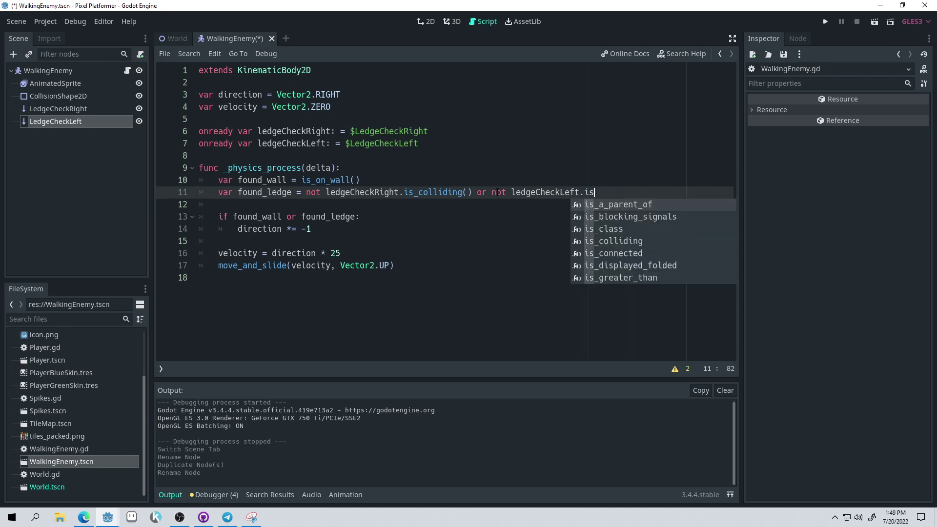
pyautogui.press('Return')
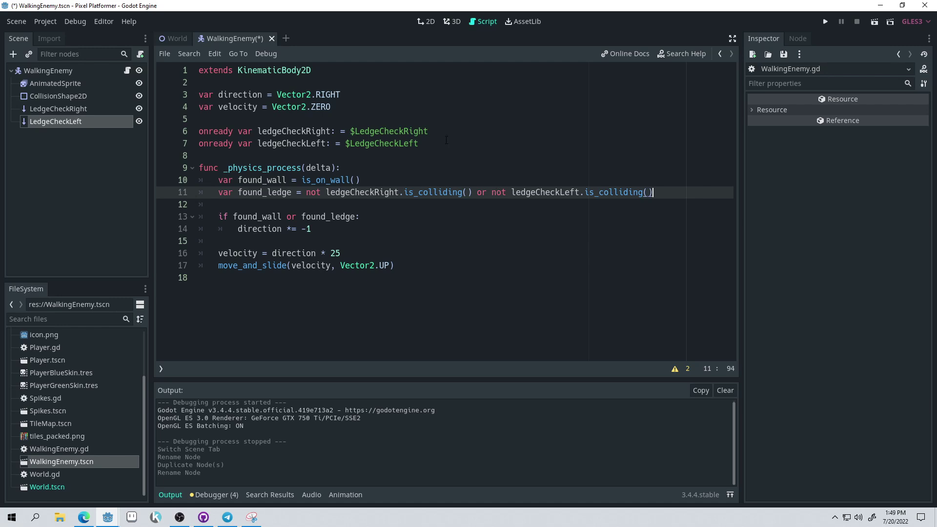
# Save the WalkingEnemy scene, run the game to check the enemy's ledge rays, and close it
pyautogui.click(430, 131)
pyautogui.hotkey('ctrl', 's')
pyautogui.click(824, 22)
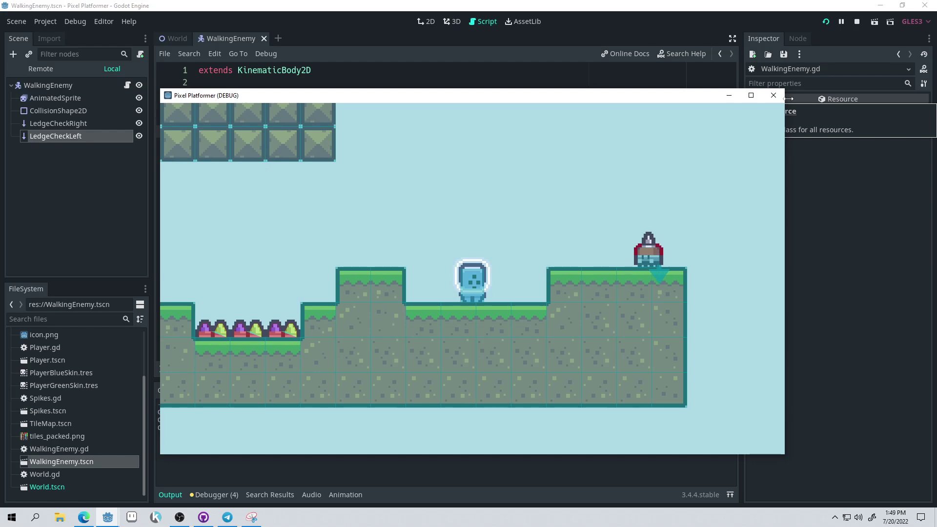
pyautogui.click(774, 96)
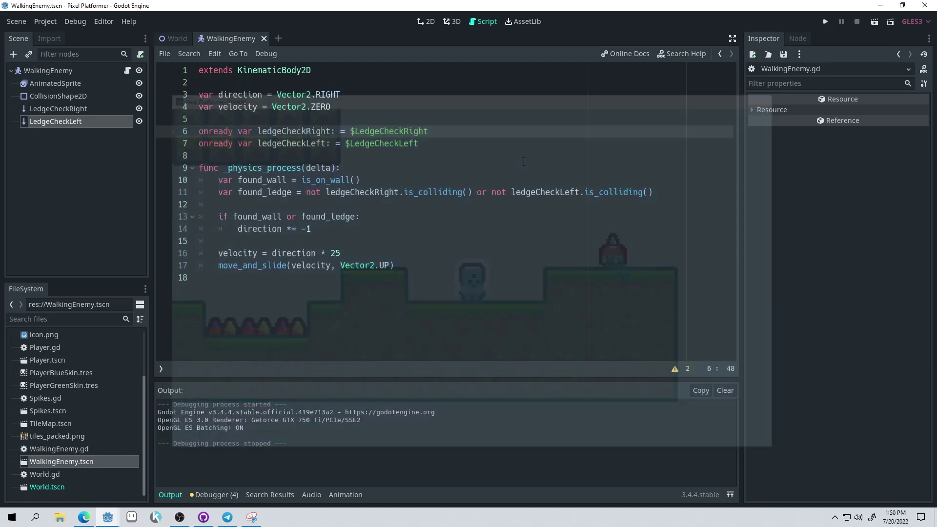
# In the WalkingEnemy 2D view, move the LedgeCheckLeft raycast to (-6, -1) at the enemy's left foot
pyautogui.doubleClick(69, 121)
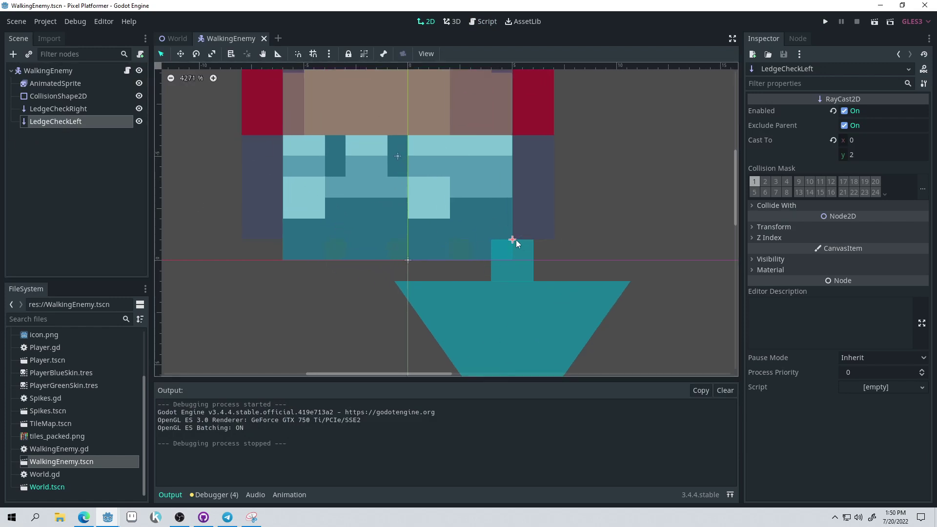
pyautogui.moveTo(518, 242); pyautogui.dragTo(288, 242)
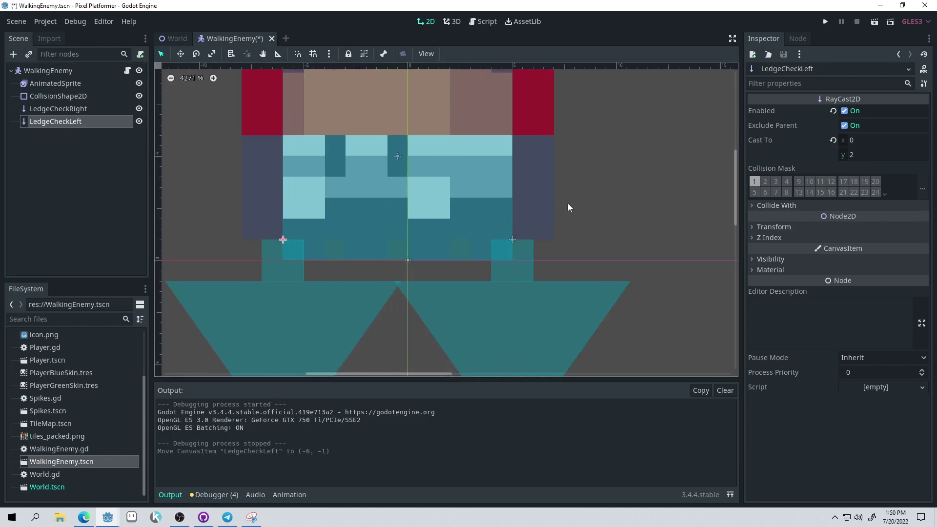
# Run the game, move the player up to the enemy at the ledge to test both rays, and close it
pyautogui.click(826, 21)
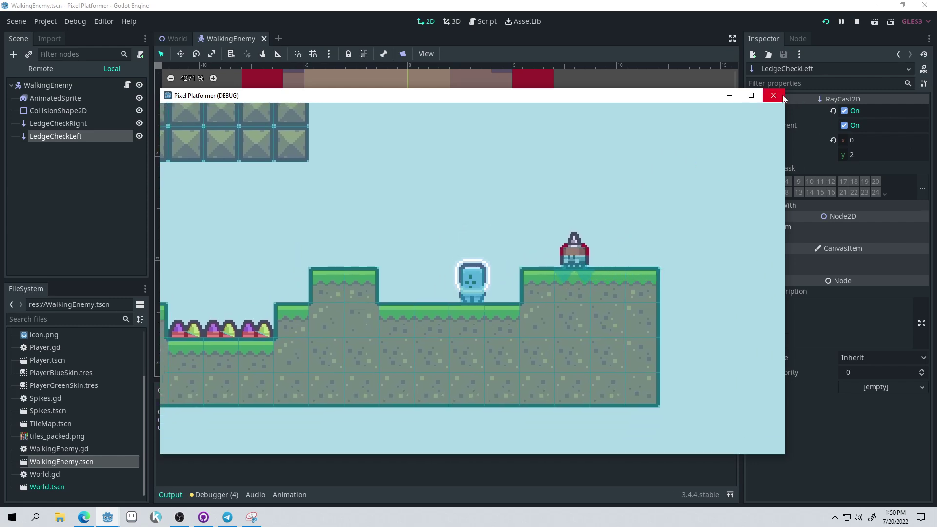
pyautogui.press('Right')
pyautogui.press('Up')
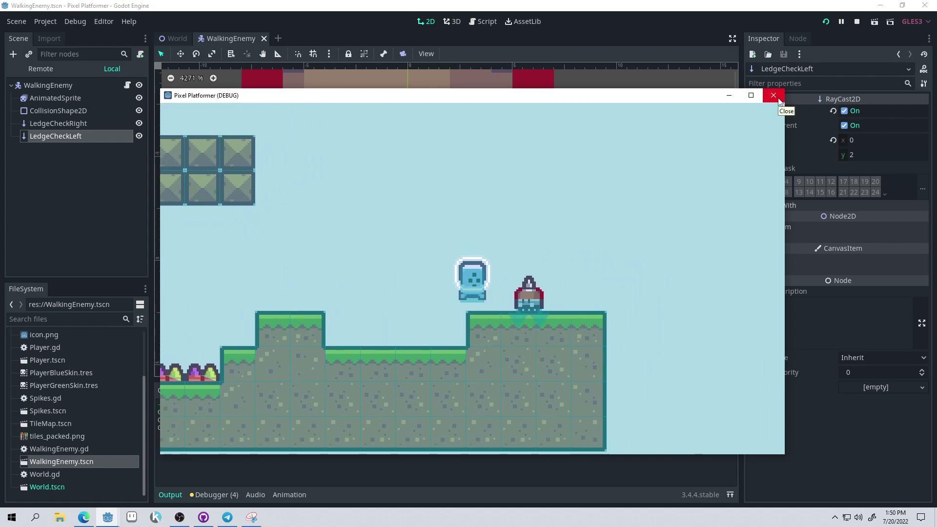
pyautogui.press('Right')
pyautogui.press('Right')
pyautogui.press('Right')
pyautogui.press('Right')
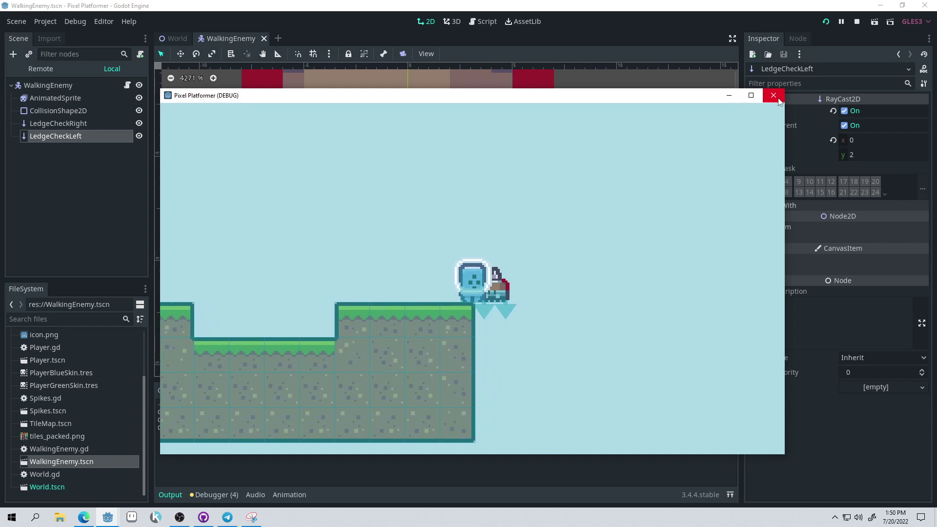
pyautogui.press('Left')
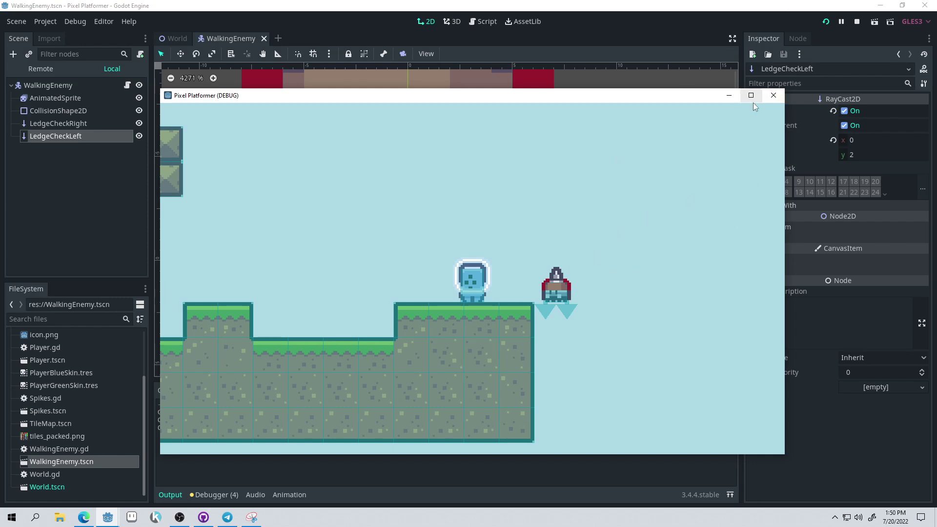
pyautogui.click(773, 95)
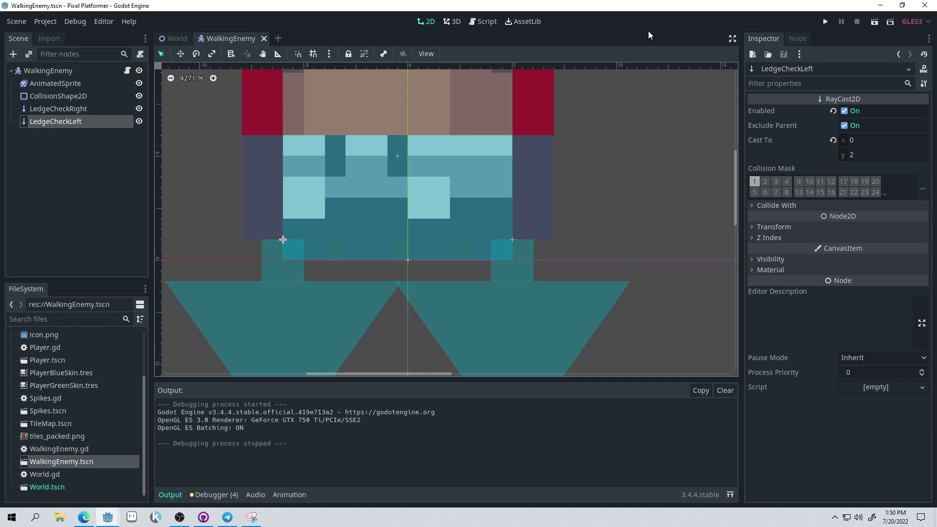
# Open the script attached to the WalkingEnemy root node and save it
pyautogui.click(95, 73)
pyautogui.click(128, 71)
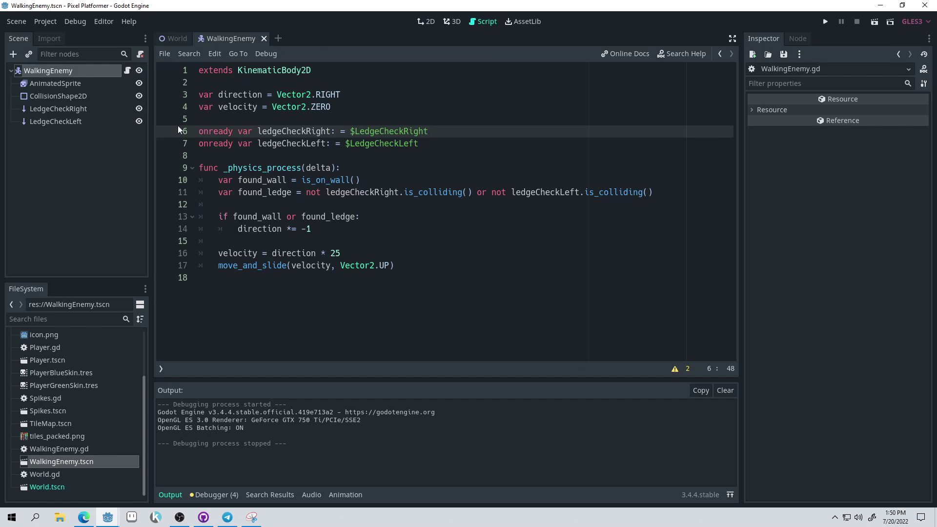
pyautogui.click(416, 156)
pyautogui.hotkey('ctrl', 's')
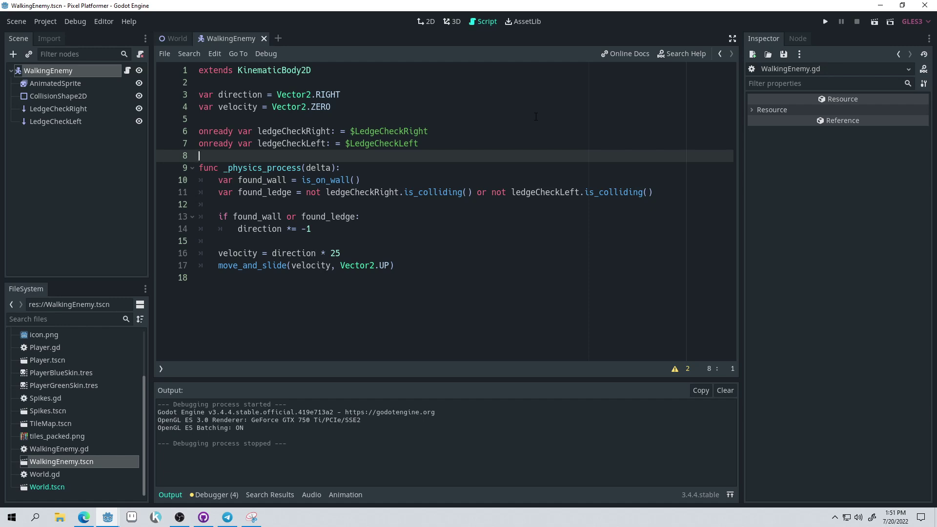
pyautogui.press('Up')
pyautogui.press('Up')
pyautogui.press('Up')
pyautogui.hotkey('ctrl', 's')
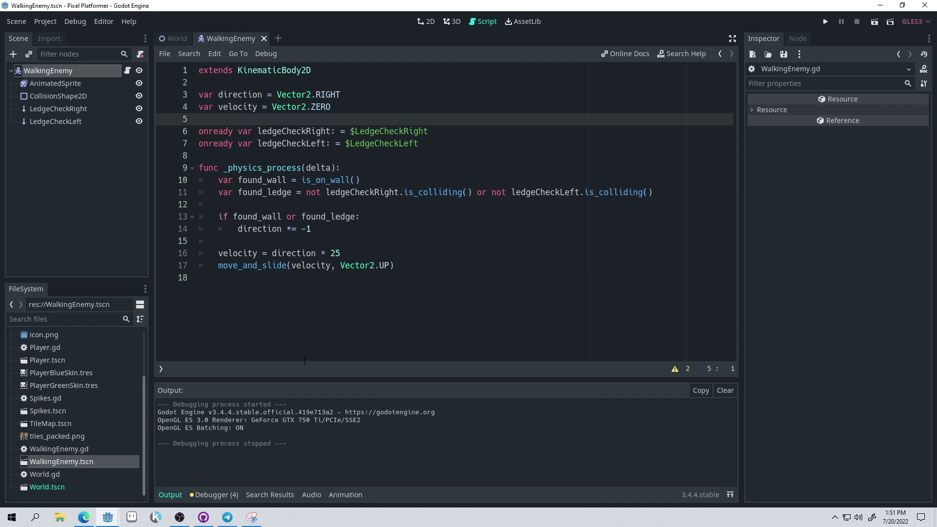
# Collapse the output log to give the WalkingEnemy script more room
pyautogui.click(420, 238)
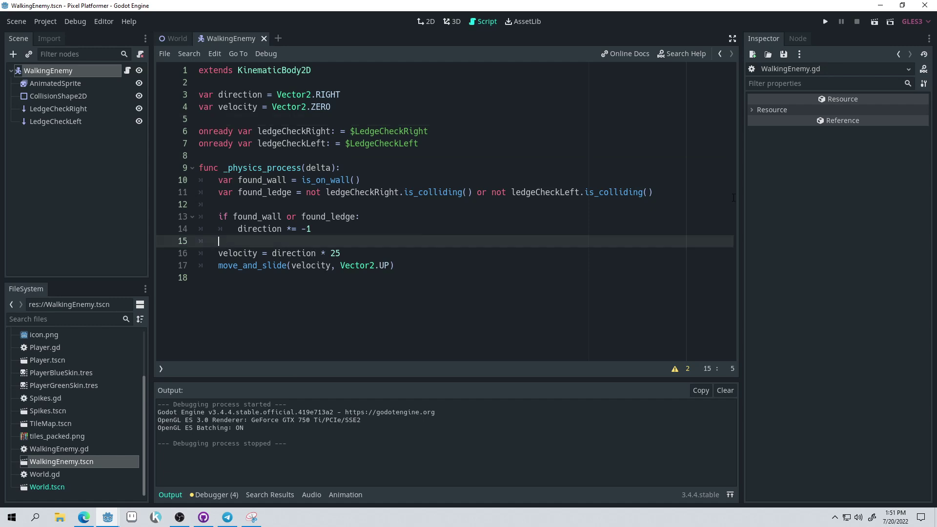
pyautogui.click(170, 495)
pyautogui.click(435, 229)
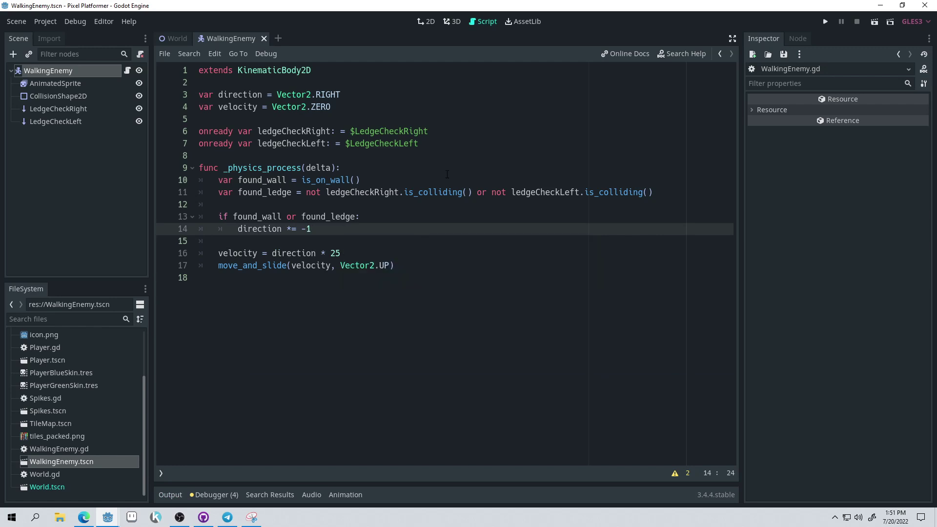
pyautogui.click(509, 122)
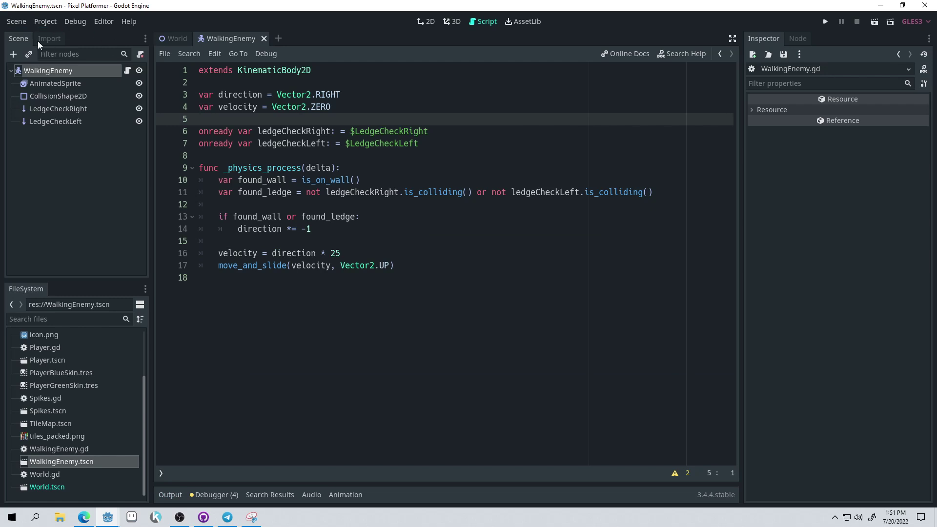
pyautogui.click(172, 40)
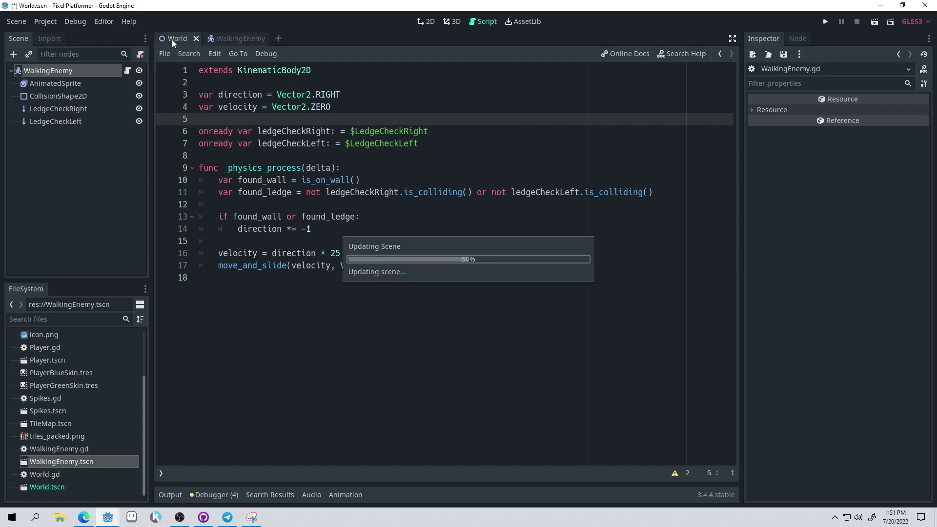
pyautogui.click(219, 40)
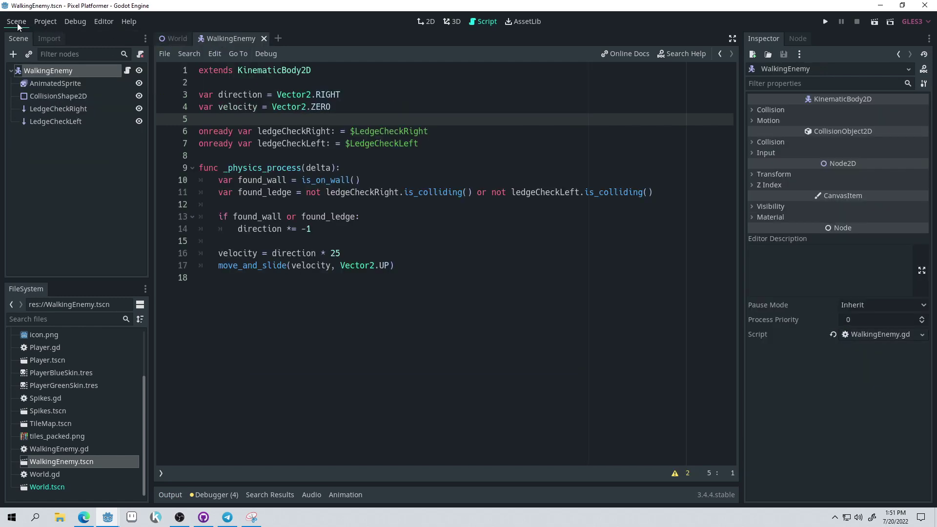
# In the project settings, name 2D physics layer 1 "World" and layer 2 "Characters"
pyautogui.click(41, 21)
pyautogui.click(77, 37)
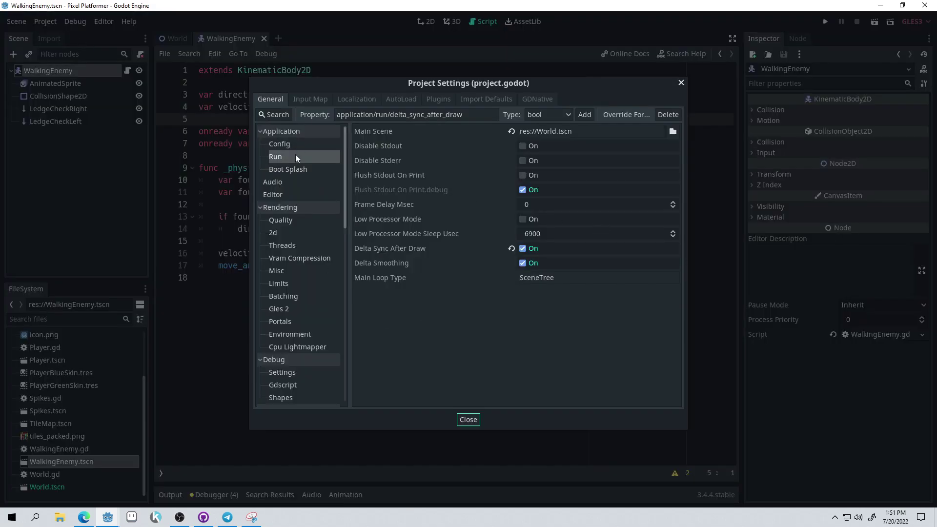
pyautogui.scroll(-12, 312, 200)
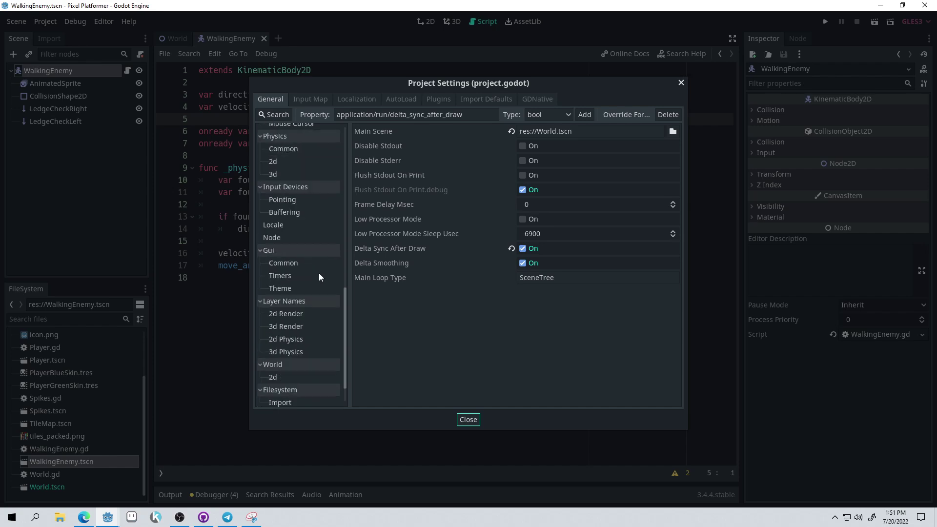
pyautogui.click(291, 305)
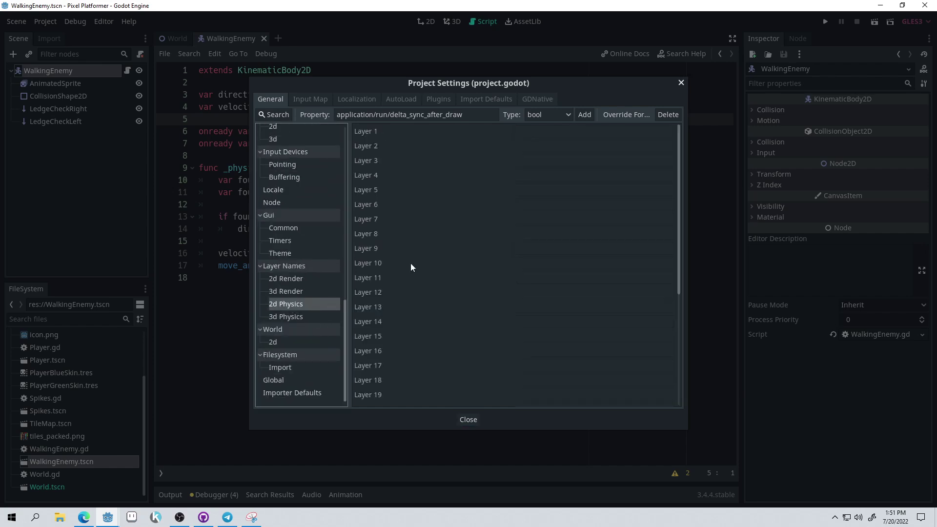
pyautogui.scroll(-5, 420, 331)
pyautogui.scroll(5, 406, 373)
pyautogui.click(539, 130)
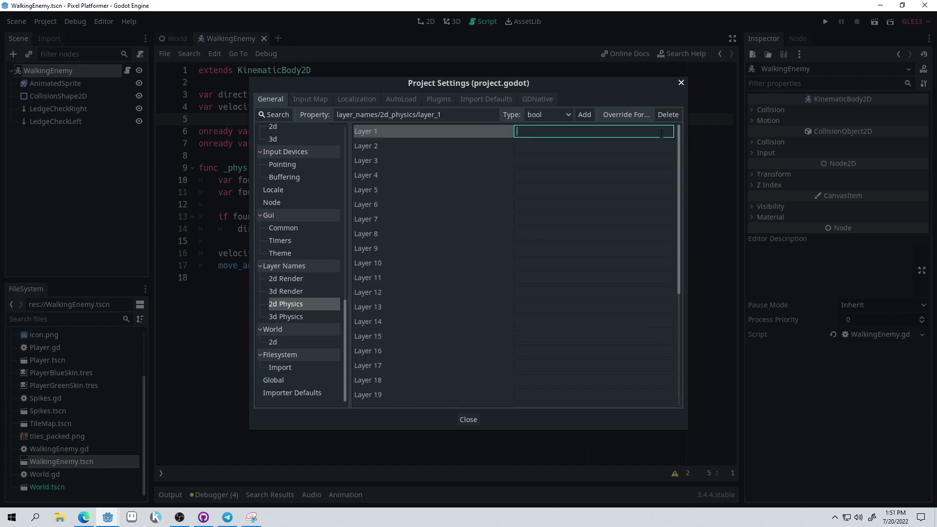
pyautogui.write('World')
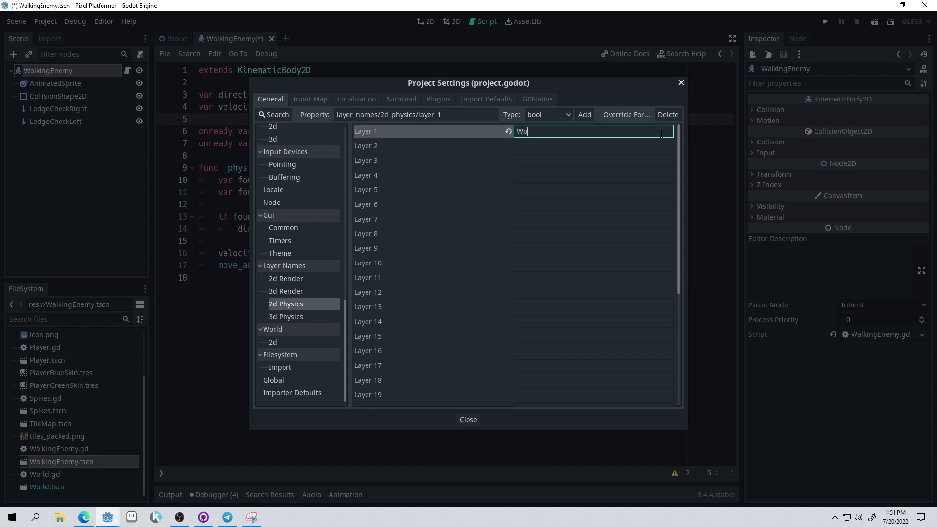
pyautogui.click(556, 146)
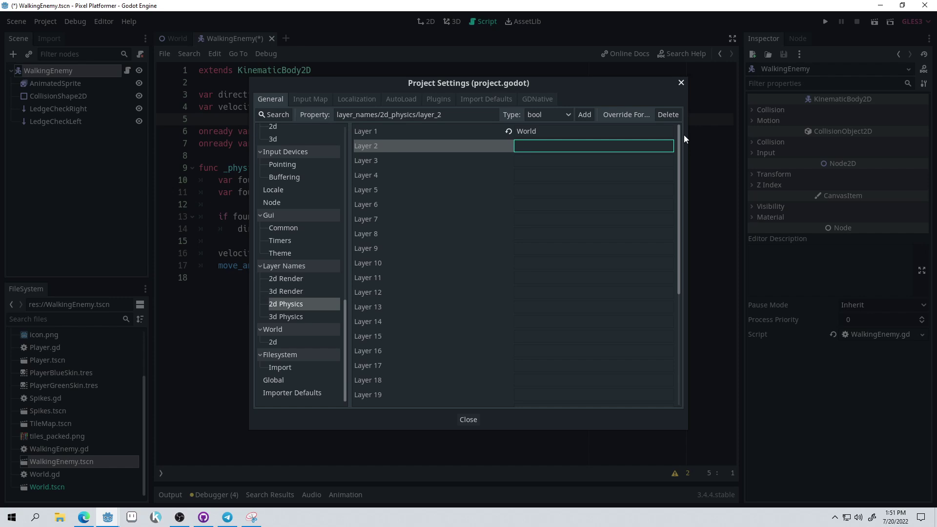
pyautogui.write('Characters')
pyautogui.click(468, 420)
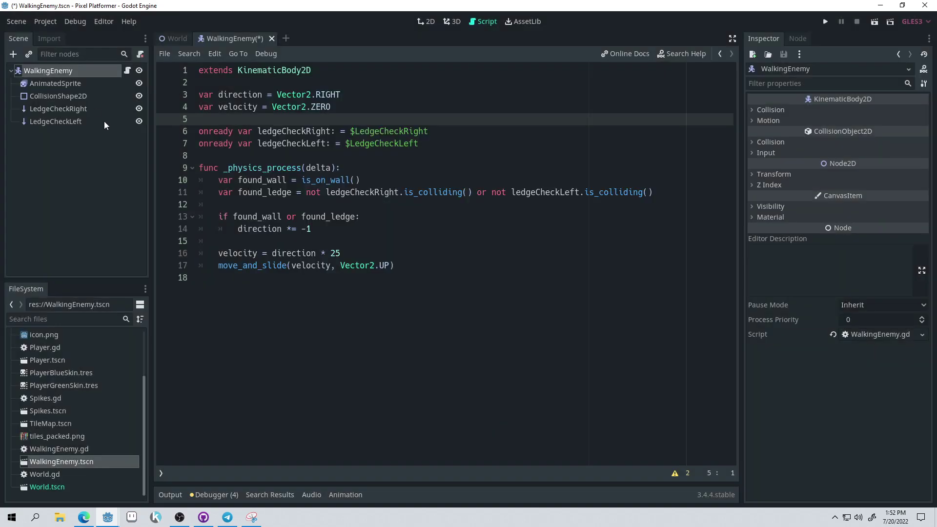
# Save the WalkingEnemy scene and open Player.tscn with its root node selected
pyautogui.click(424, 92)
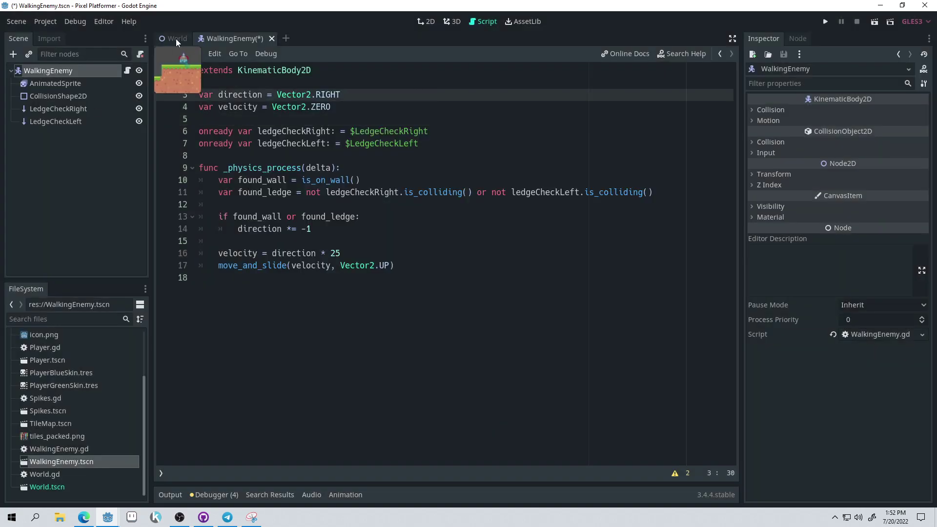
pyautogui.hotkey('ctrl', 's')
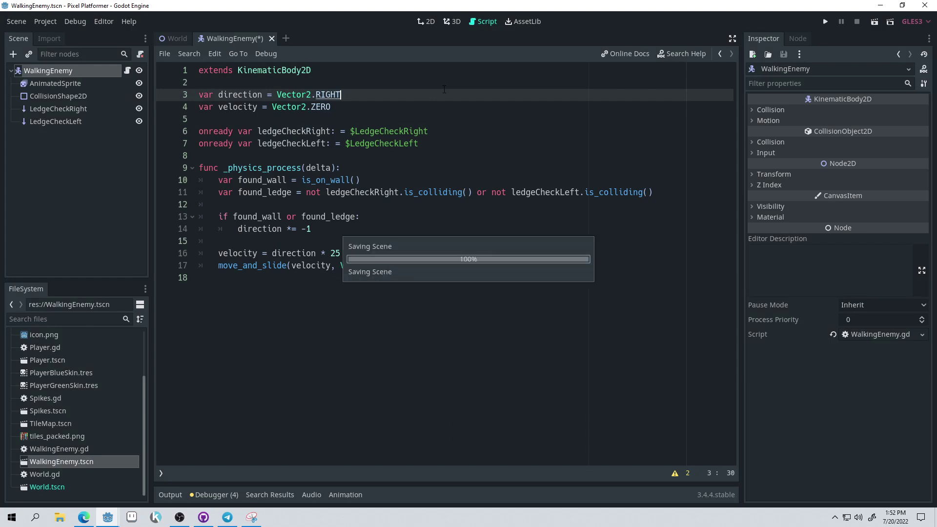
pyautogui.doubleClick(58, 360)
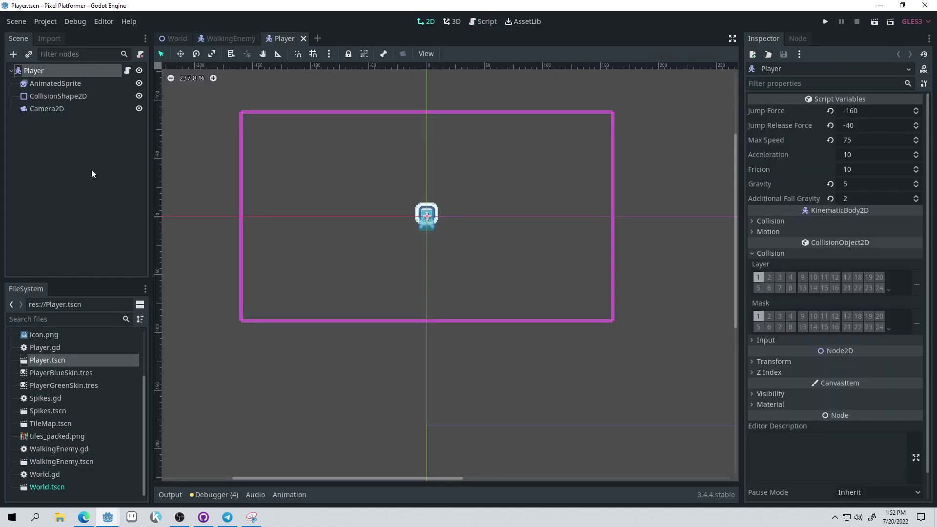
pyautogui.click(56, 73)
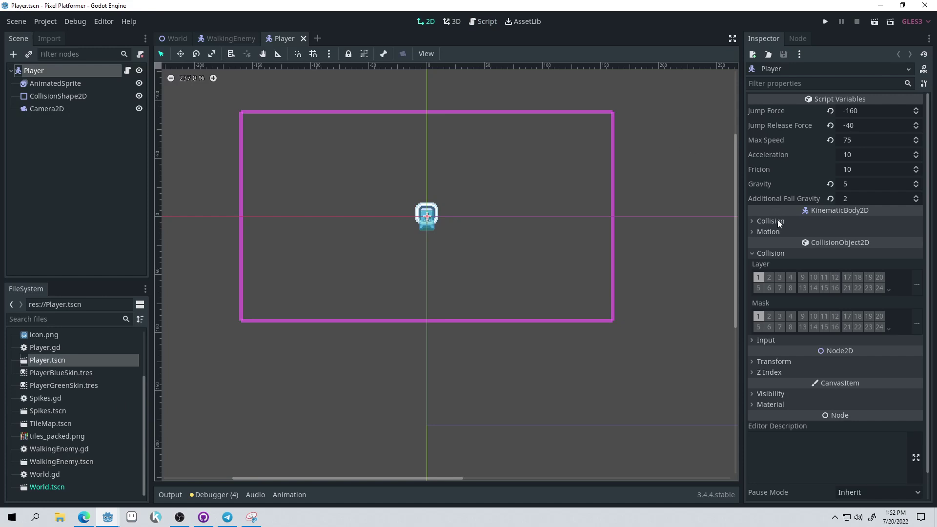
# Put the Player body on collision layer 2 only, leaving its mask on layer 1, and save the scene
pyautogui.click(777, 255)
pyautogui.click(787, 256)
pyautogui.click(778, 221)
pyautogui.click(777, 223)
pyautogui.click(788, 252)
pyautogui.click(776, 255)
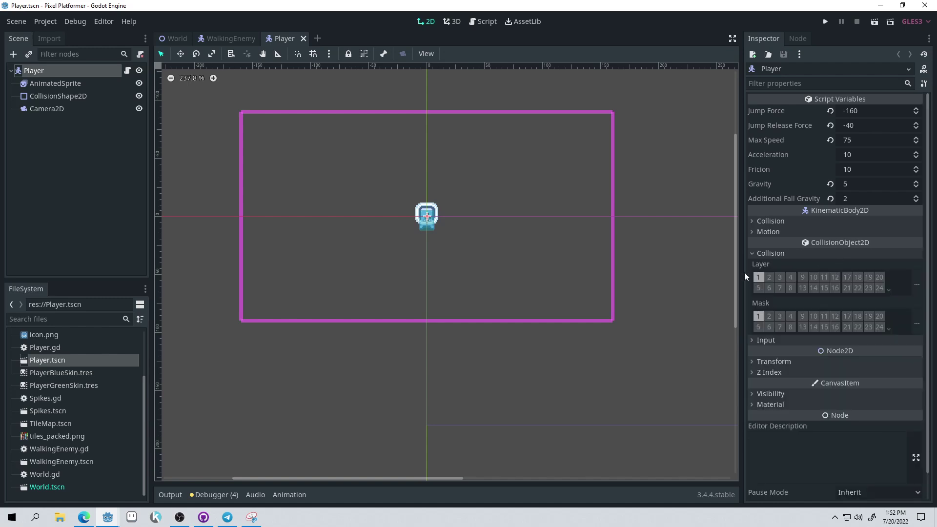
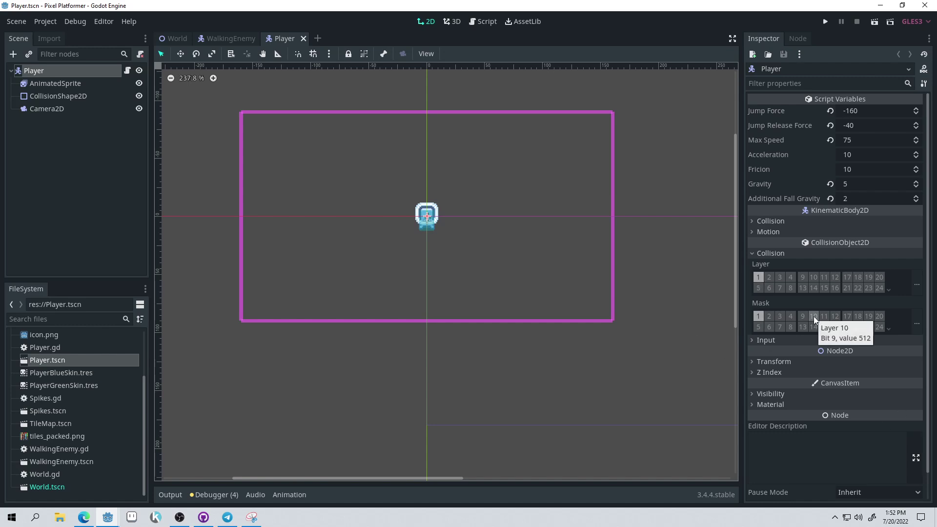
pyautogui.click(759, 282)
pyautogui.click(769, 277)
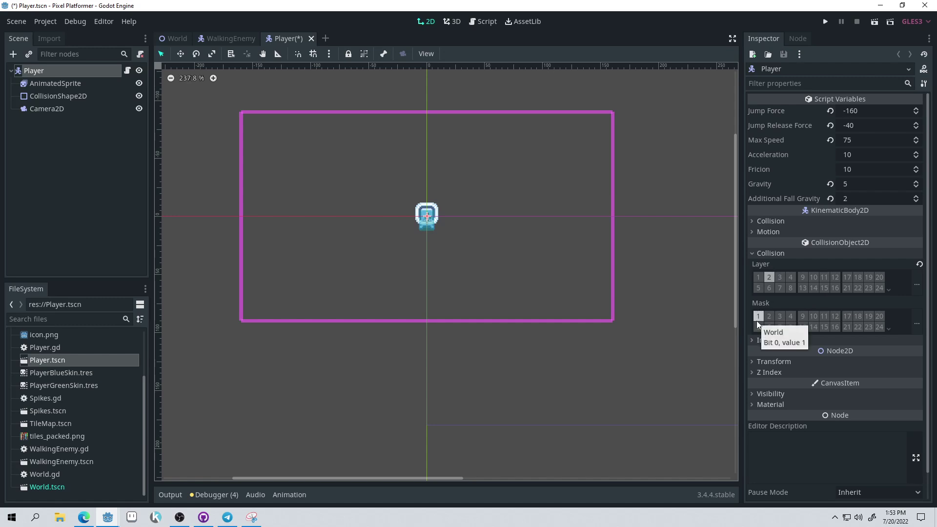
pyautogui.hotkey('ctrl', 's')
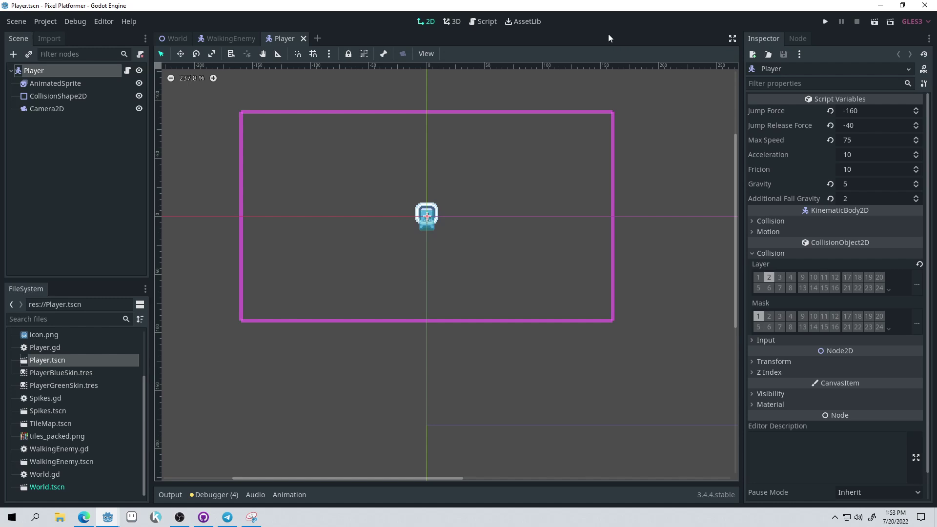
pyautogui.click(770, 316)
pyautogui.click(772, 317)
pyautogui.hotkey('ctrl', 's')
# In the WalkingEnemy scene, put the root body on collision layer 2 only and save
pyautogui.click(229, 41)
pyautogui.click(41, 72)
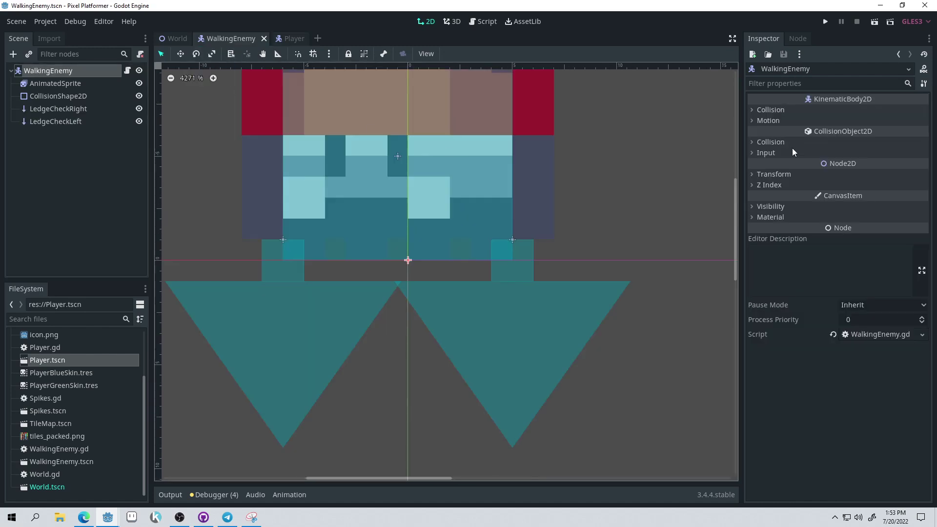
pyautogui.click(771, 142)
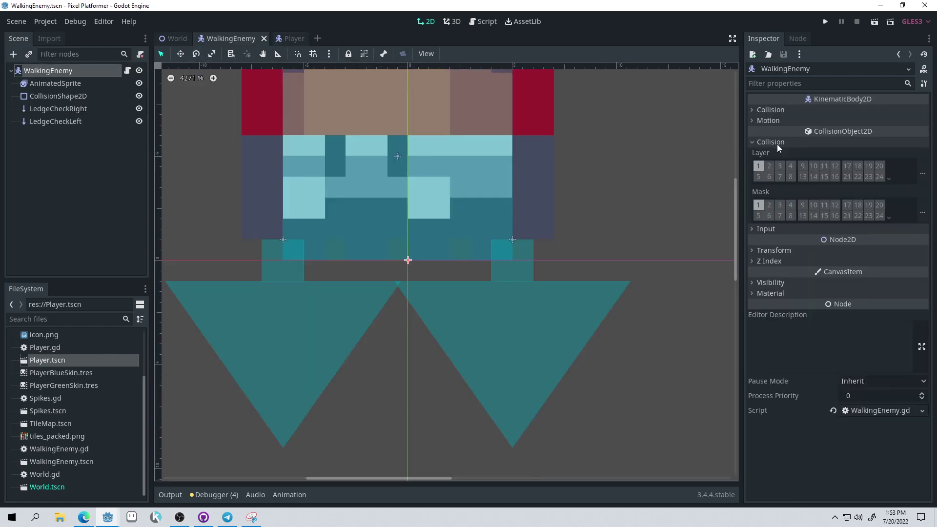
pyautogui.click(767, 166)
pyautogui.click(759, 166)
pyautogui.hotkey('ctrl', 's')
# Check the collision mask and the Collide With options of the LedgeCheckRight raycast
pyautogui.click(62, 110)
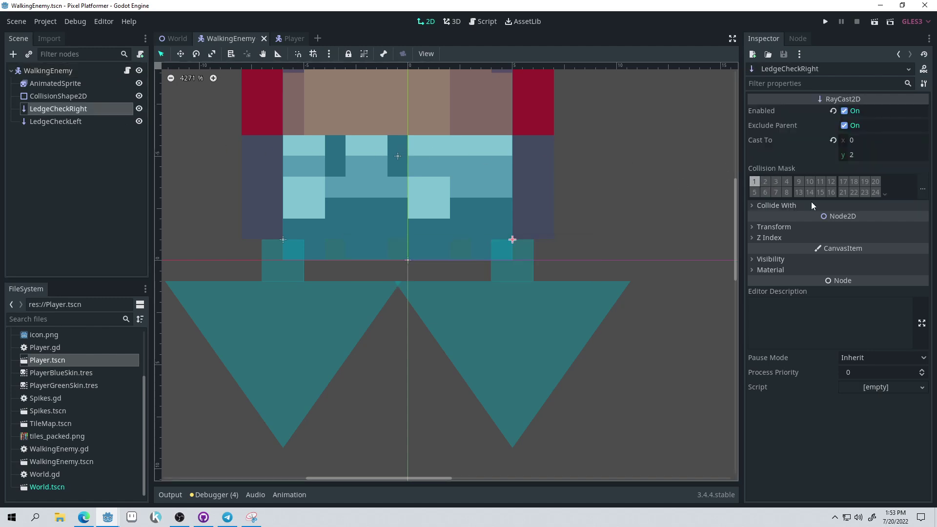
pyautogui.click(774, 206)
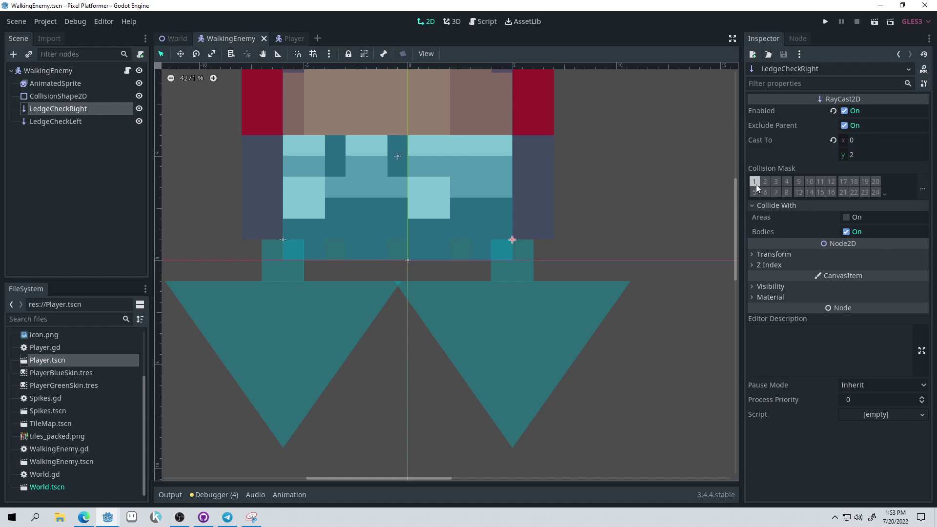
pyautogui.scroll(-2, 610, 244)
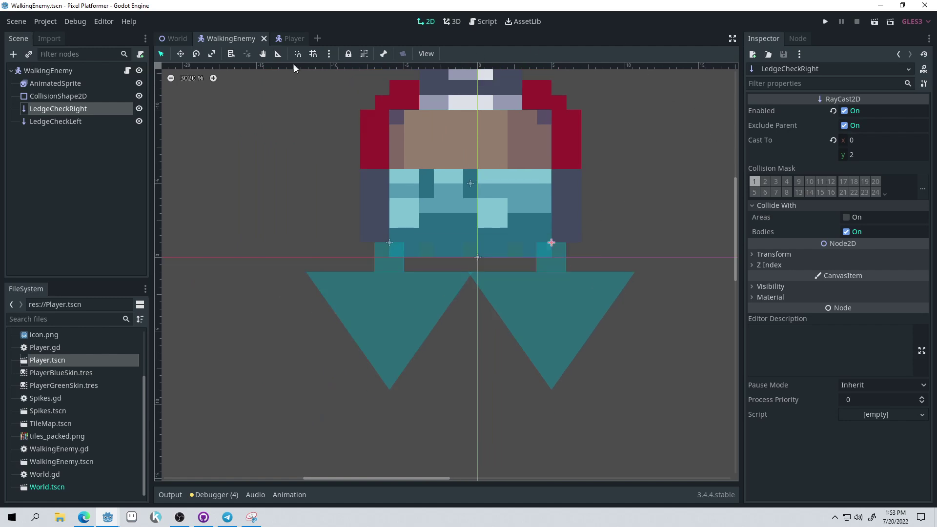
# Open the TileMap's own scene from the World scene and select its root node
pyautogui.click(175, 38)
pyautogui.click(62, 83)
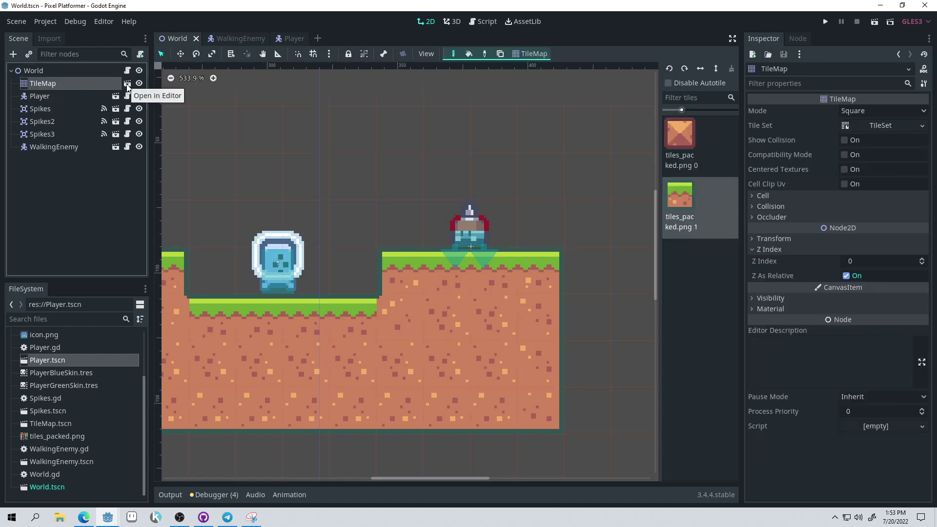
pyautogui.doubleClick(73, 84)
pyautogui.click(131, 84)
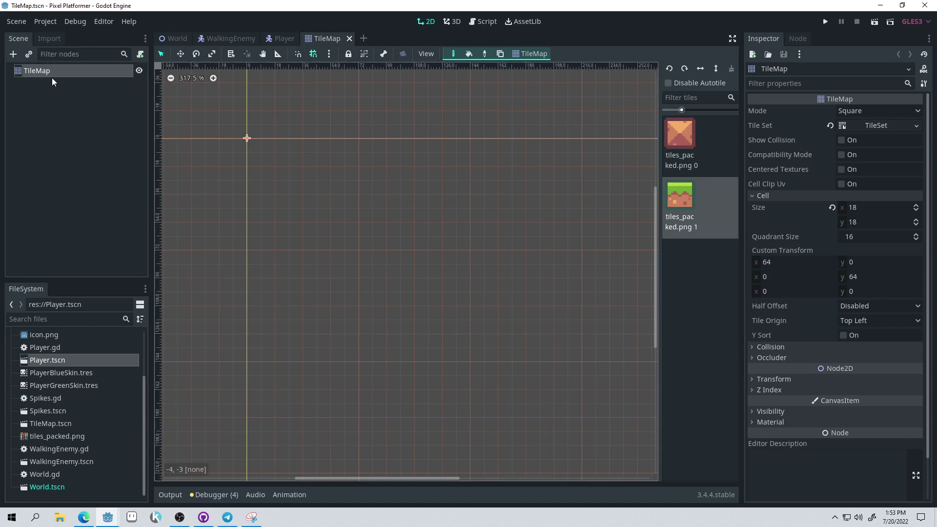
pyautogui.click(219, 112)
pyautogui.click(77, 72)
# Clear layer 1 from the TileMap's collision mask, keeping it on collision layer 1, and save the scene
pyautogui.click(783, 349)
pyautogui.scroll(-2, 816, 372)
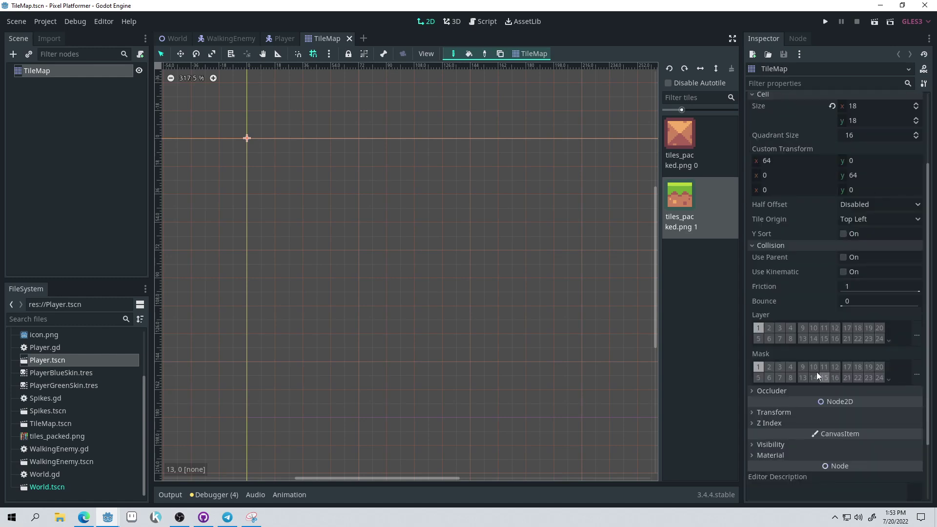
pyautogui.click(760, 369)
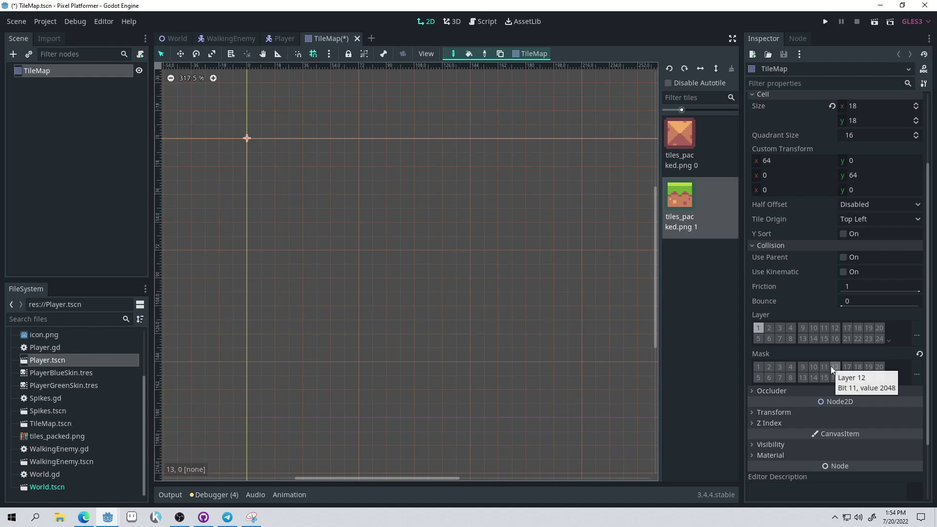
pyautogui.hotkey('ctrl', 's')
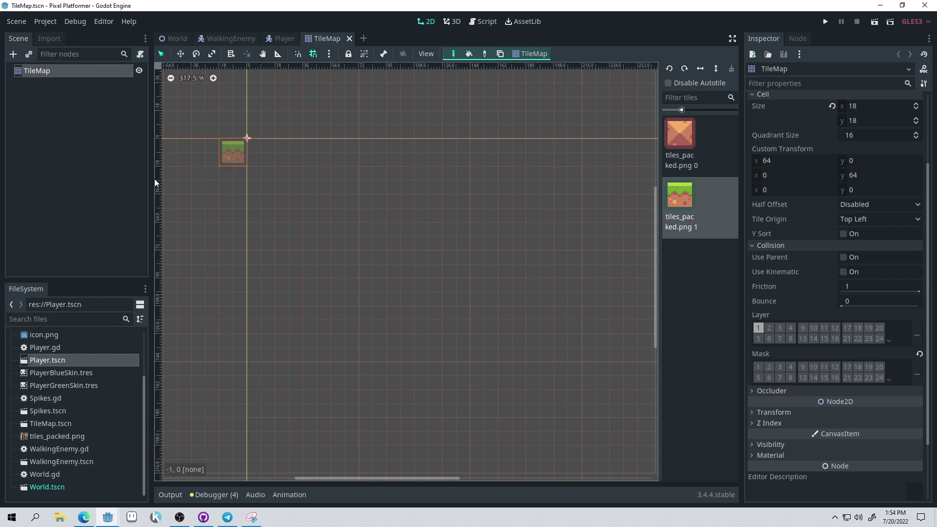
# Filter the project files by "Spi" and open Spikes.tscn
pyautogui.click(82, 319)
pyautogui.write('Spid')
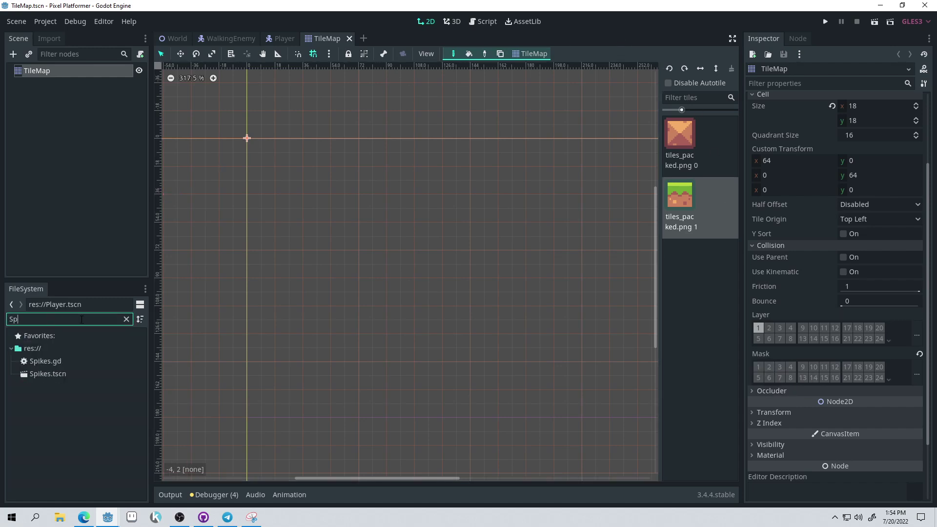
pyautogui.press('BackSpace')
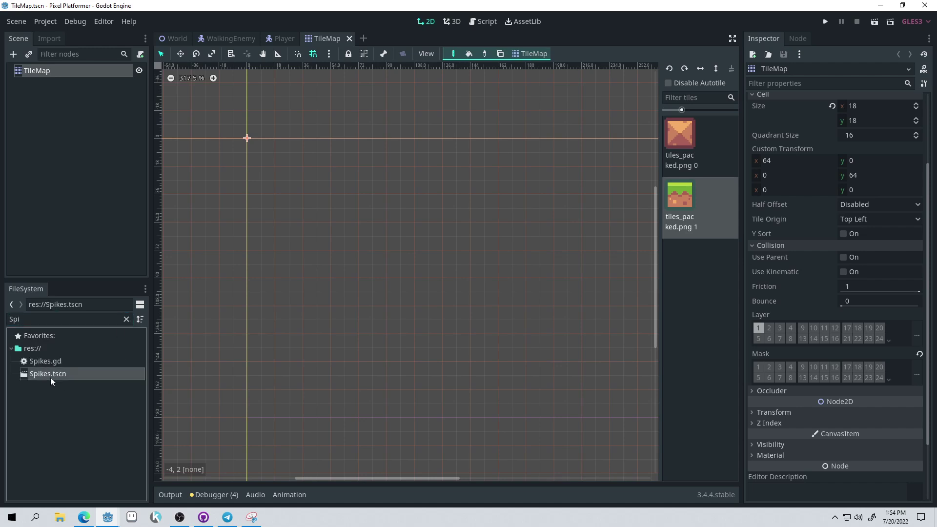
pyautogui.doubleClick(51, 375)
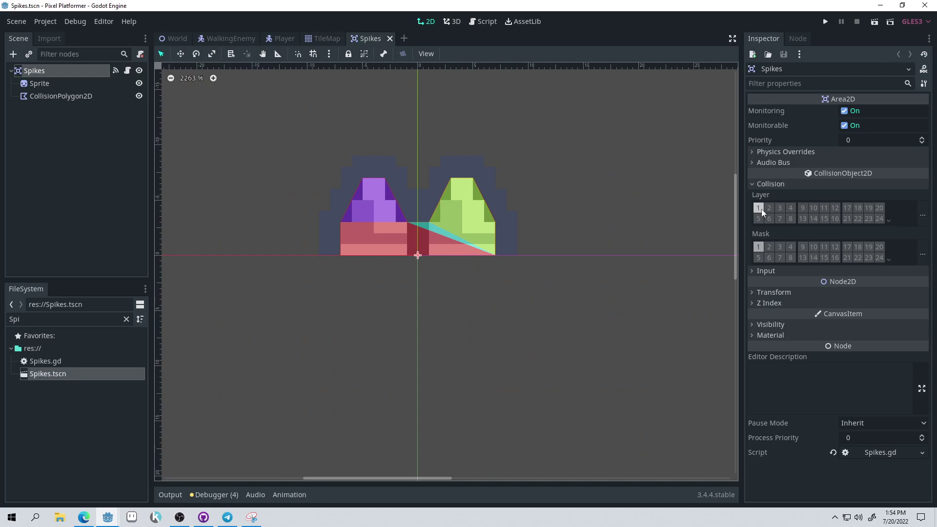
# Set the Spikes area's collision mask to layer 2 only and save the scene
pyautogui.click(758, 247)
pyautogui.click(771, 247)
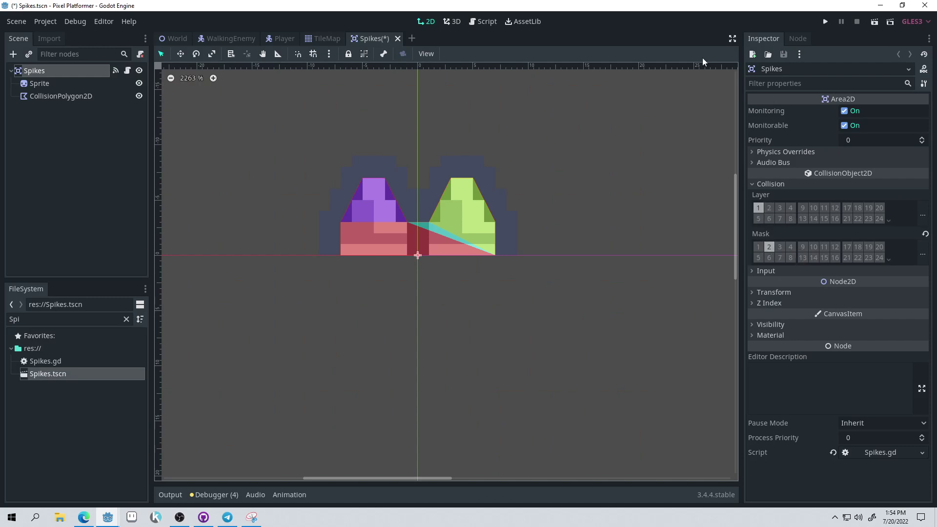
pyautogui.hotkey('ctrl', 's')
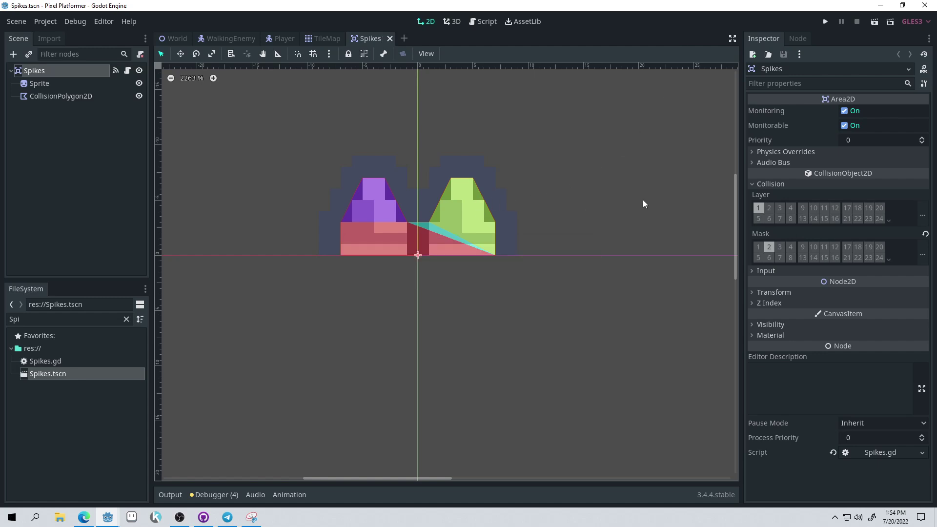
# Run the game and move the player onto the enemy's platform and through the enemy to test the new layers
pyautogui.click(827, 22)
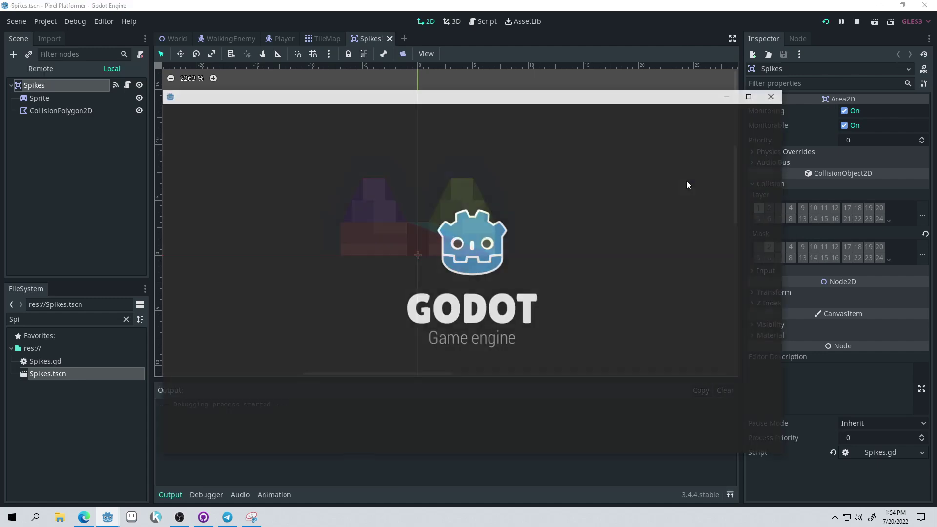
pyautogui.press('Up')
pyautogui.press('Left')
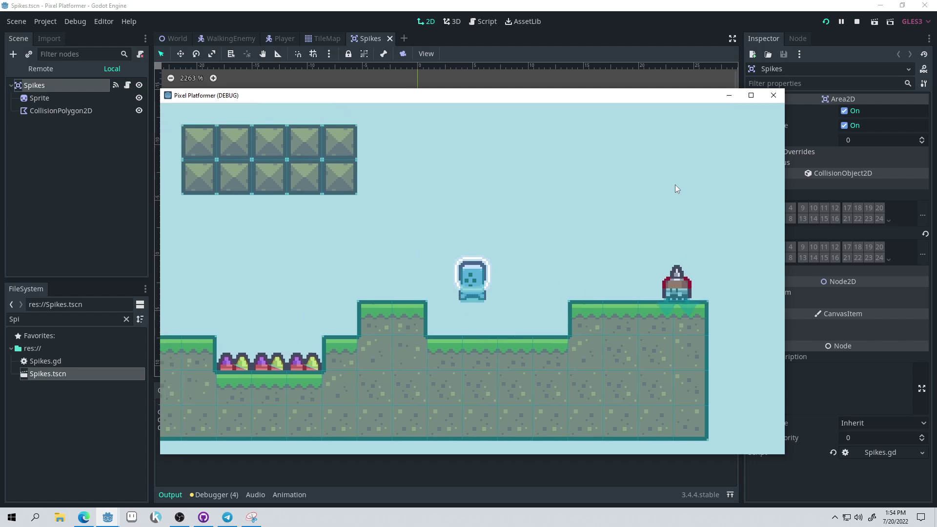
pyautogui.press('Right')
pyautogui.press('Up')
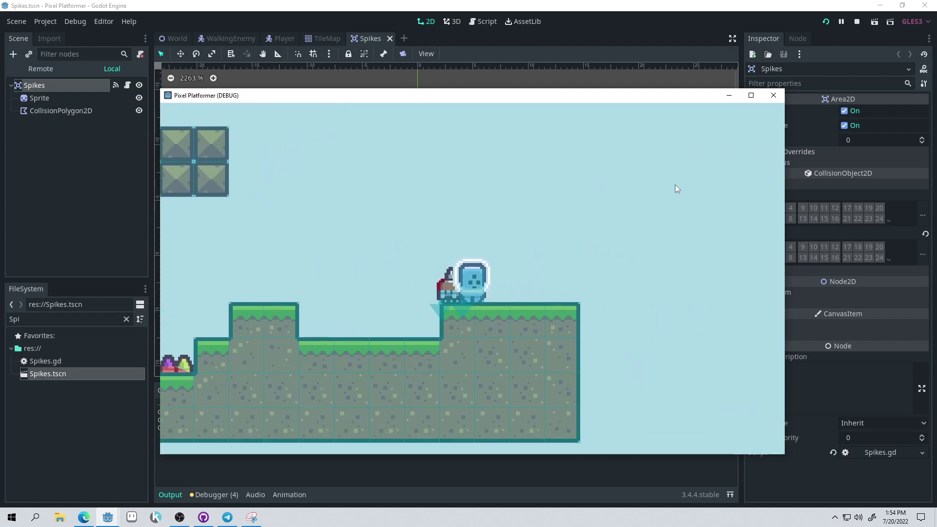
pyautogui.press('Left')
pyautogui.press('Right')
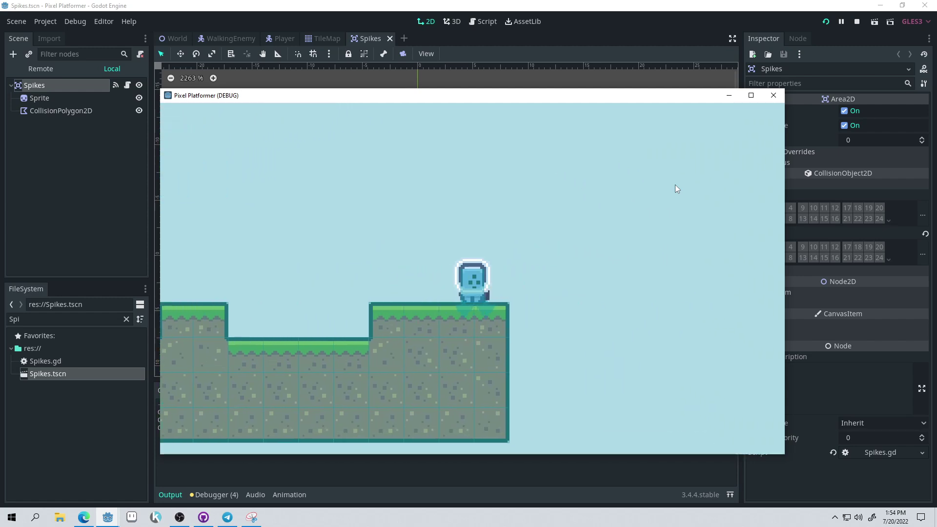
# Move the player back over the spikes pit, return to the enemy's platform, and close the game
pyautogui.press('Left')
pyautogui.press('Left')
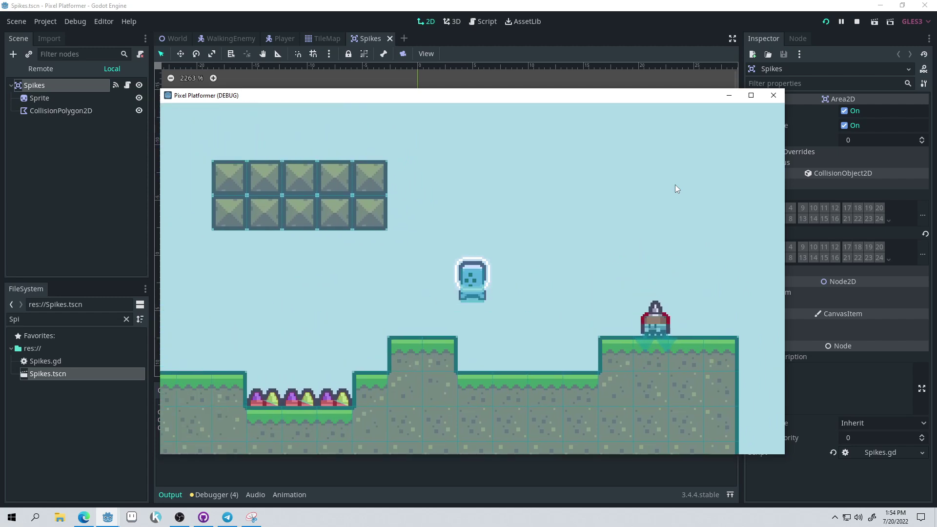
pyautogui.press('Up')
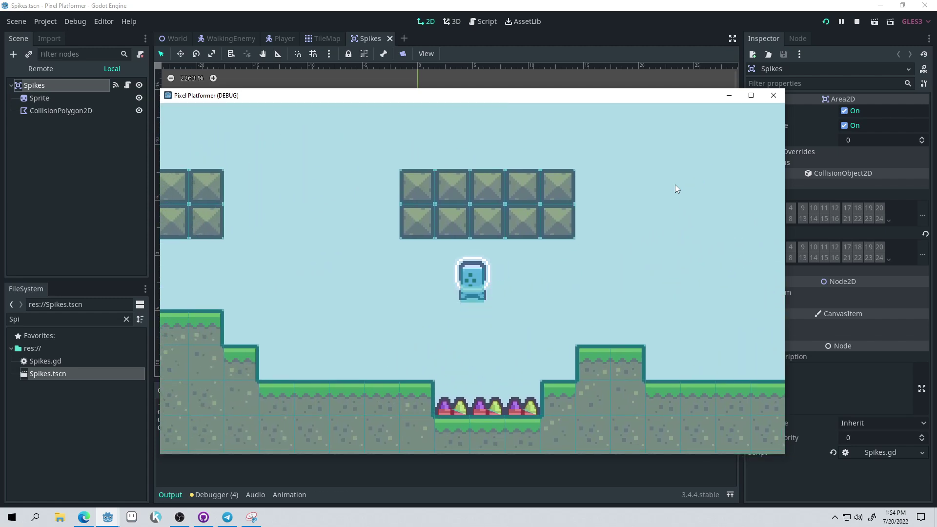
pyautogui.press('Right')
pyautogui.press('Right')
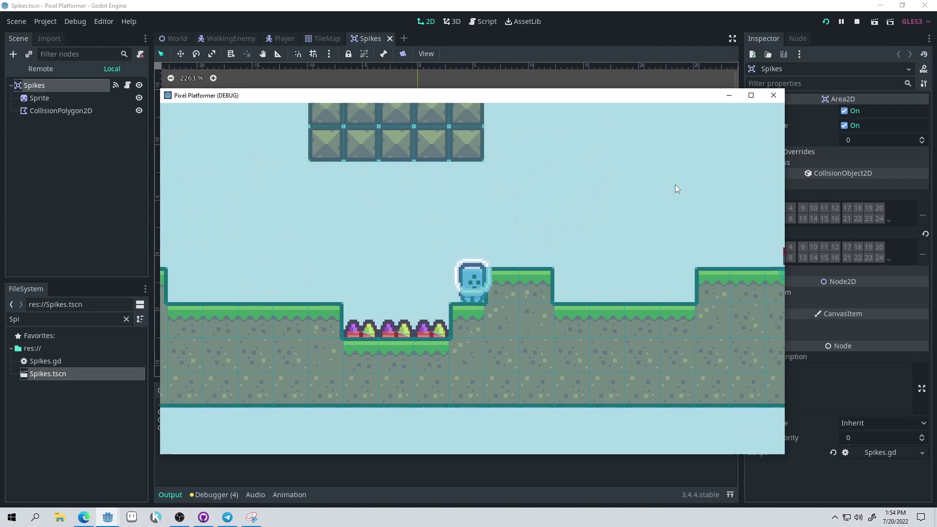
pyautogui.press('Up')
pyautogui.press('Right')
pyautogui.press('Right')
pyautogui.press('Up')
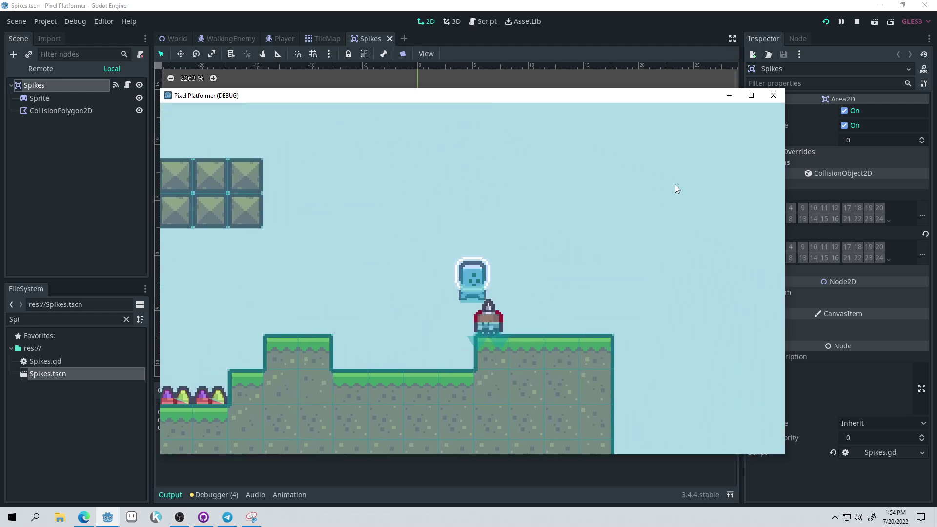
pyautogui.press('Right')
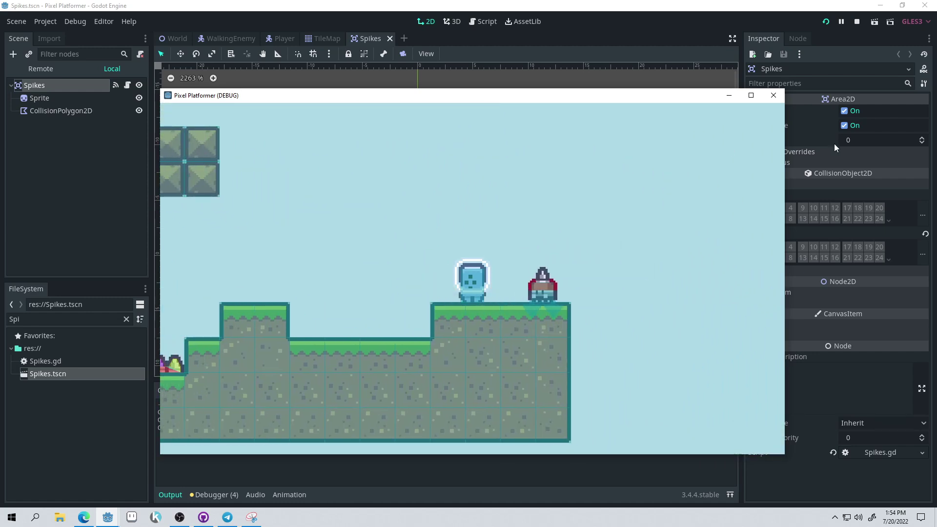
pyautogui.click(774, 95)
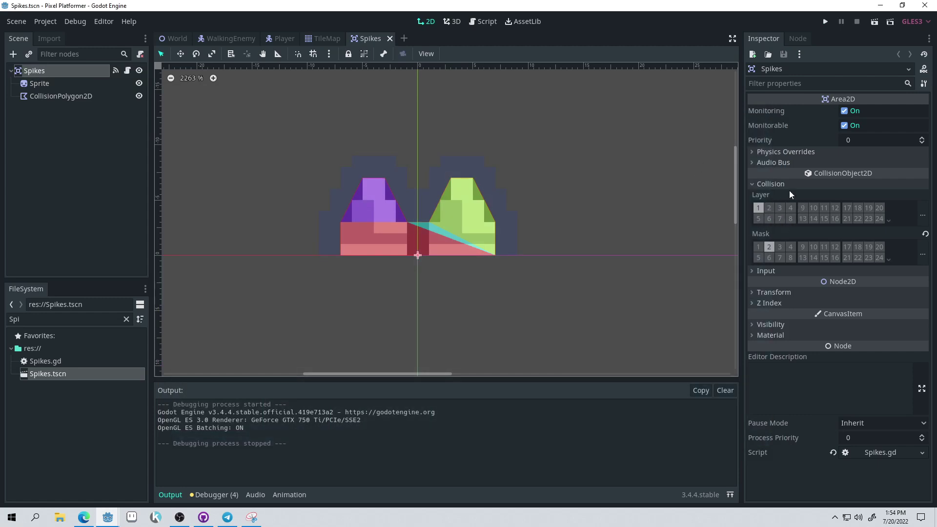
# Save the Spikes scene once more
pyautogui.moveTo(789, 190)
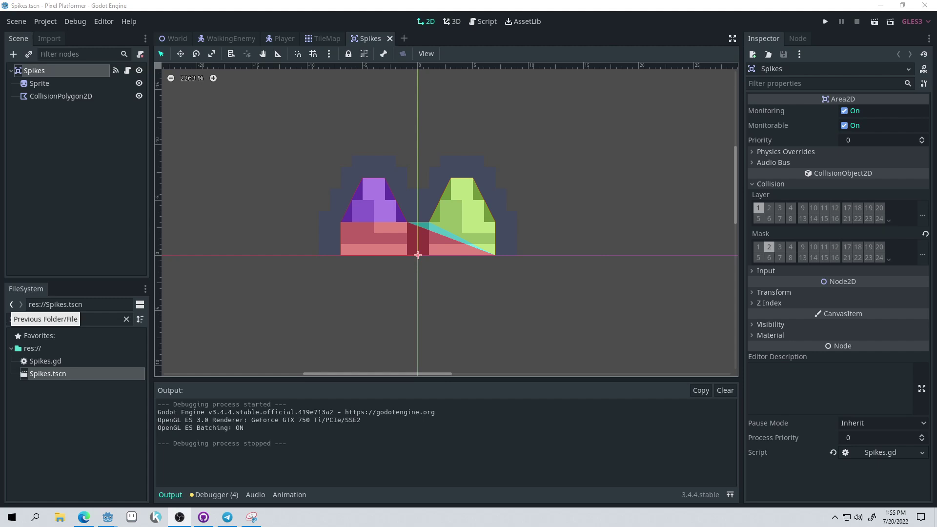
pyautogui.hotkey('ctrl', 's')
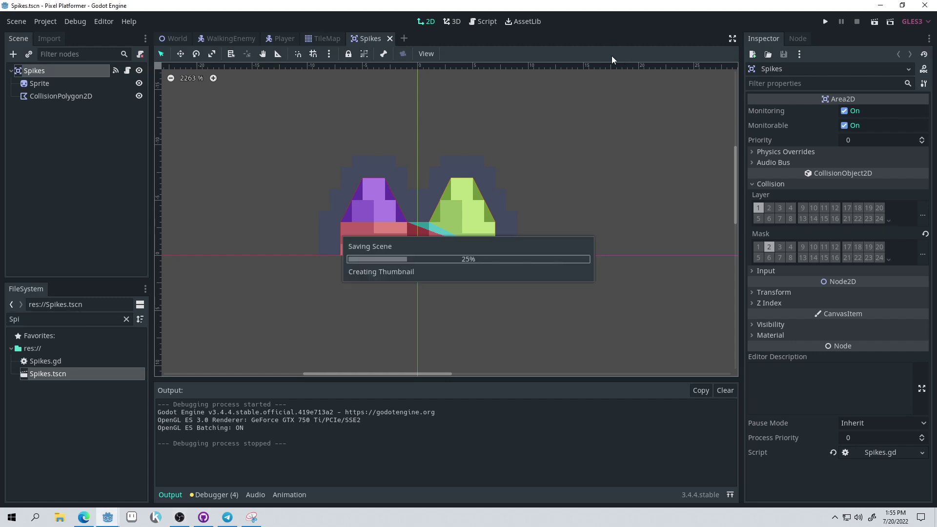
# Run the game from the World scene, move the player around near the enemy's platform, and close the game
pyautogui.click(175, 38)
pyautogui.click(825, 22)
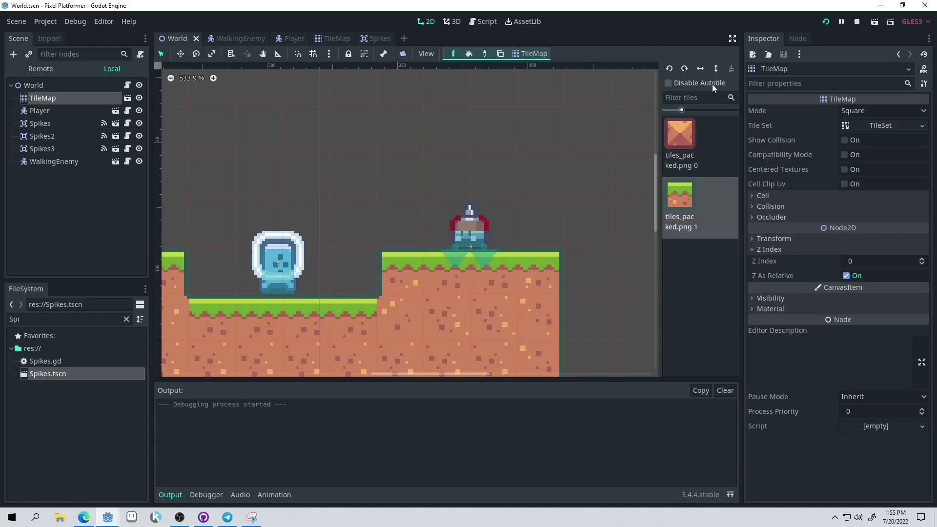
pyautogui.press('Right')
pyautogui.press('Up')
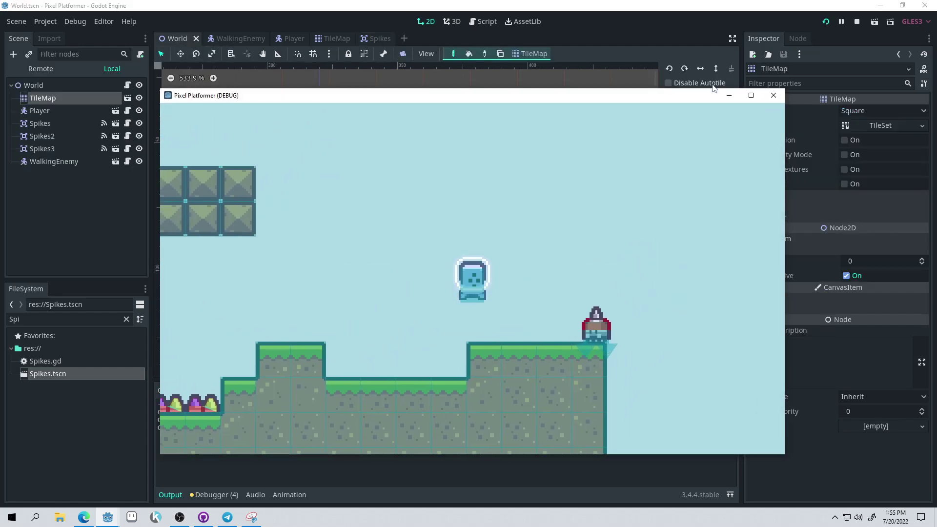
pyautogui.press('Left')
pyautogui.click(773, 95)
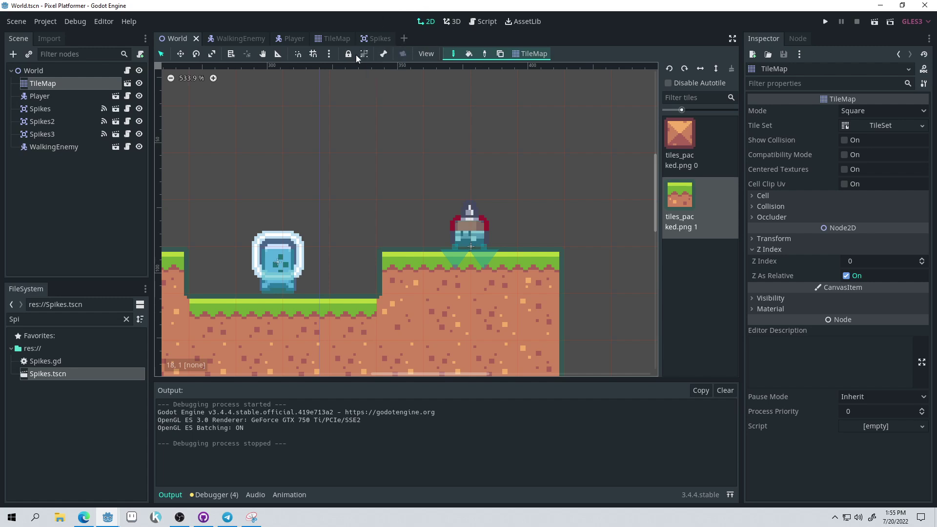
# Enable Flip H on the AnimatedSprite in the WalkingEnemy scene
pyautogui.moveTo(287, 43)
pyautogui.click(231, 39)
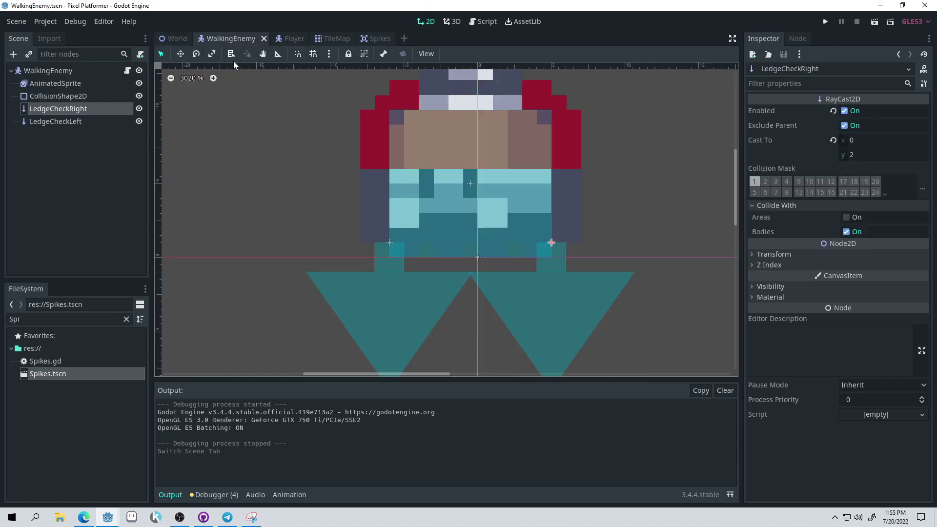
pyautogui.click(51, 83)
pyautogui.click(93, 73)
pyautogui.click(66, 83)
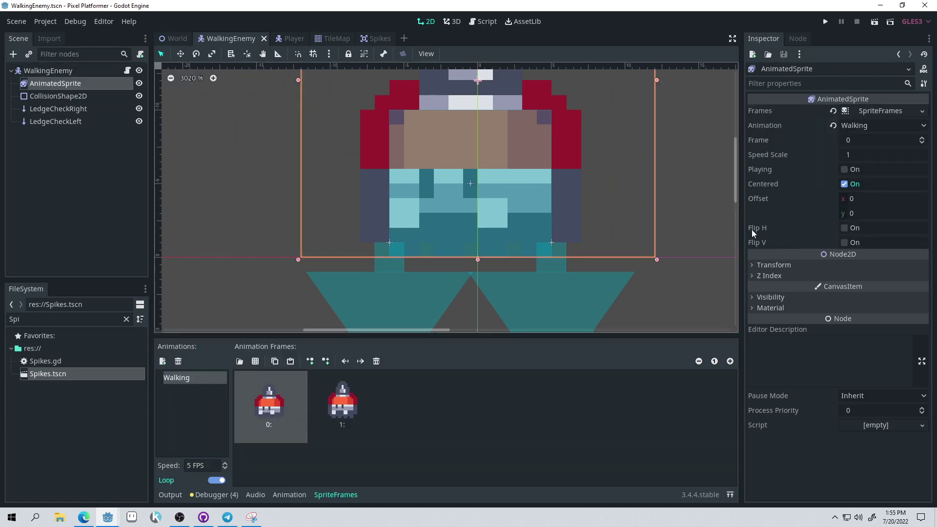
pyautogui.click(845, 227)
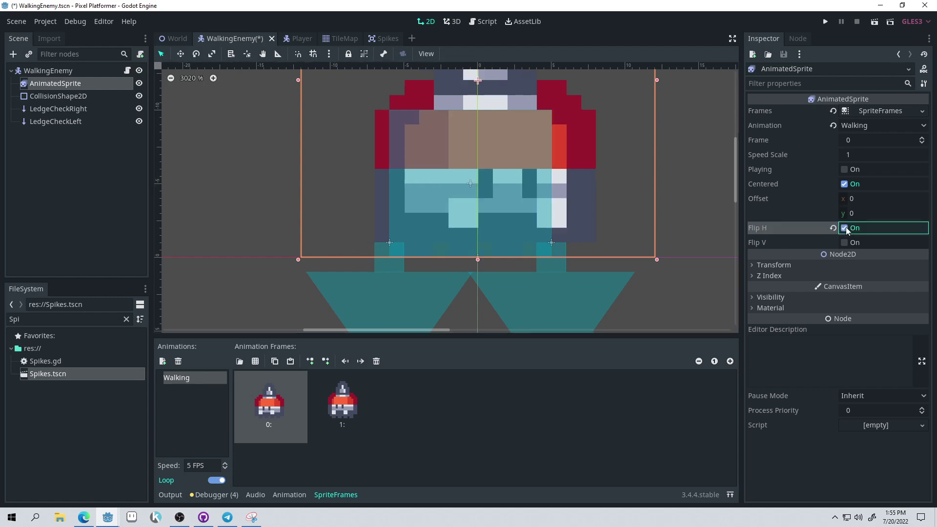
# Shift the flipped enemy sprite one pixel to the left to centre it over the collision shape
pyautogui.scroll(-2, 524, 220)
pyautogui.scroll(2, 526, 139)
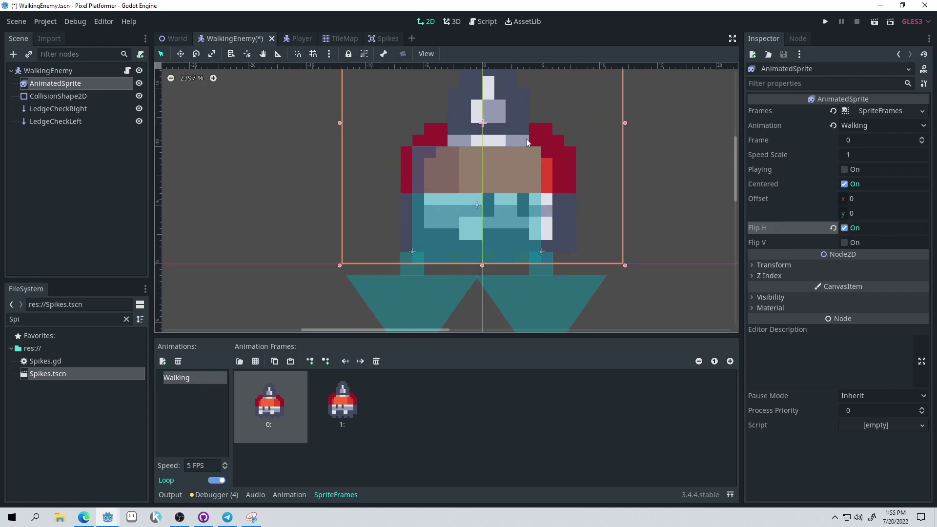
pyautogui.moveTo(498, 126); pyautogui.dragTo(484, 165, button='middle')
pyautogui.scroll(-1, 493, 163)
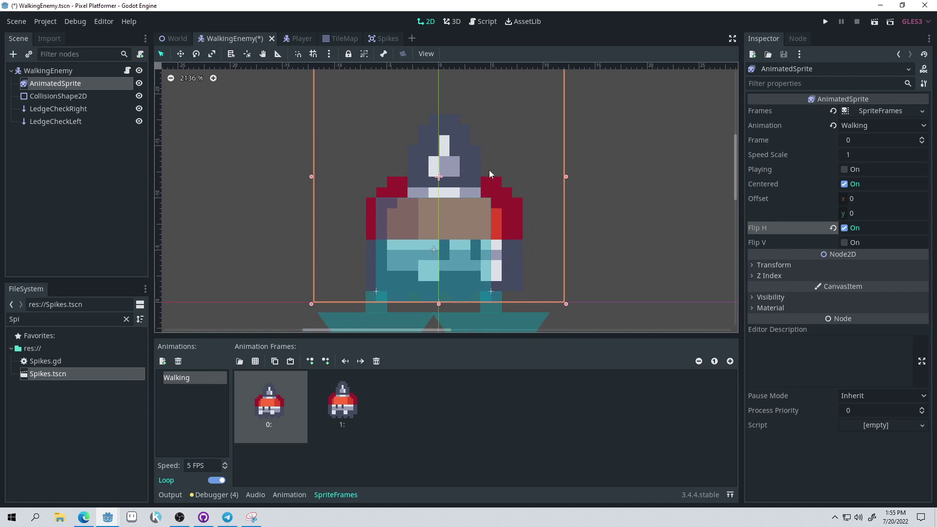
pyautogui.moveTo(508, 159); pyautogui.dragTo(496, 155)
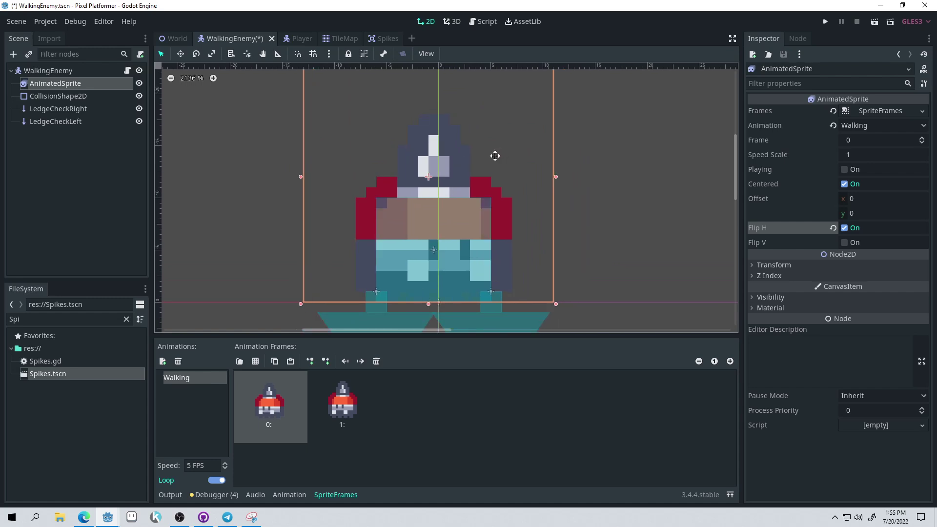
pyautogui.moveTo(495, 156); pyautogui.dragTo(500, 156)
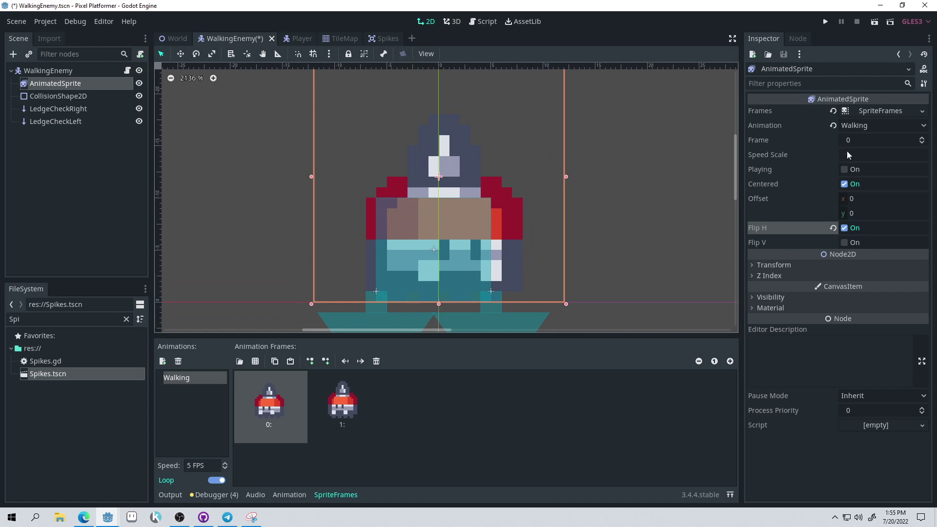
pyautogui.hotkey('ctrl', 'z')
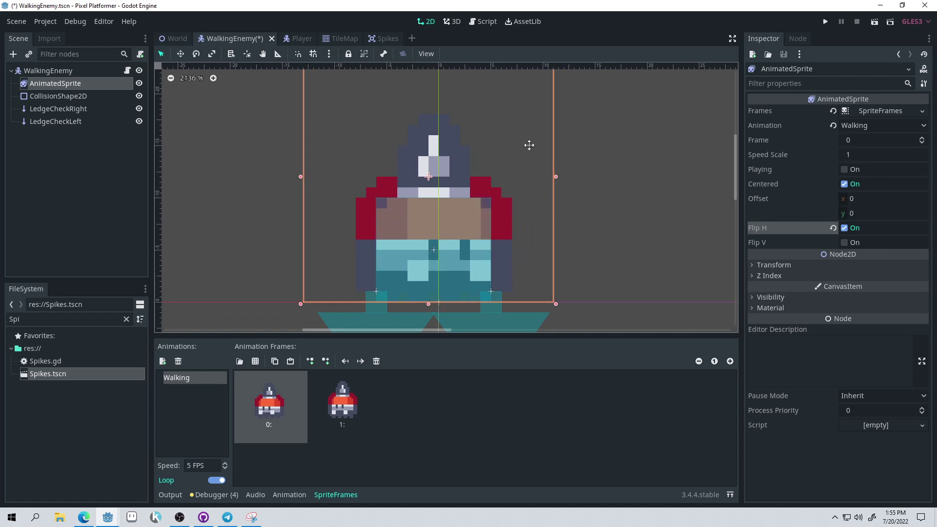
# Toggle Flip H off and on repeatedly to compare the sprite's alignment in both directions, leaving it enabled
pyautogui.click(845, 229)
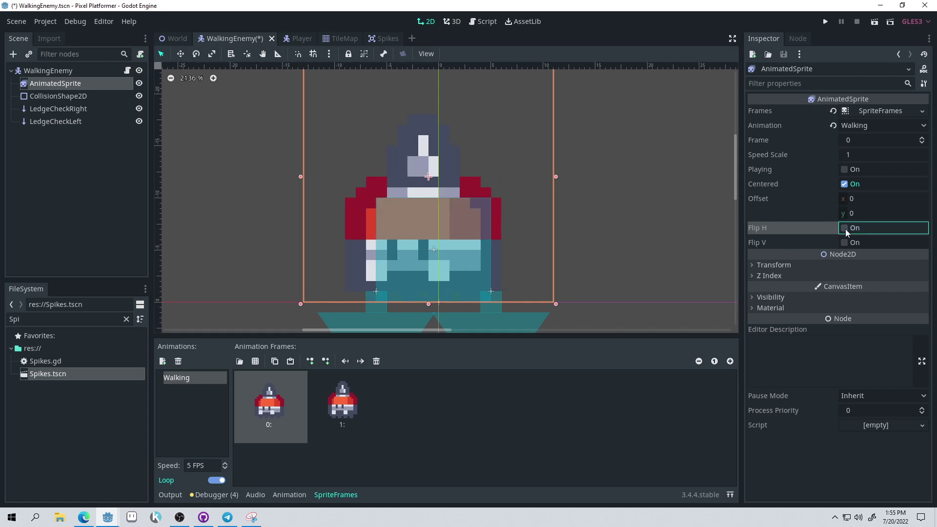
pyautogui.click(846, 230)
pyautogui.click(846, 230)
pyautogui.click(846, 230)
pyautogui.click(846, 229)
pyautogui.click(846, 230)
pyautogui.click(846, 230)
pyautogui.click(846, 230)
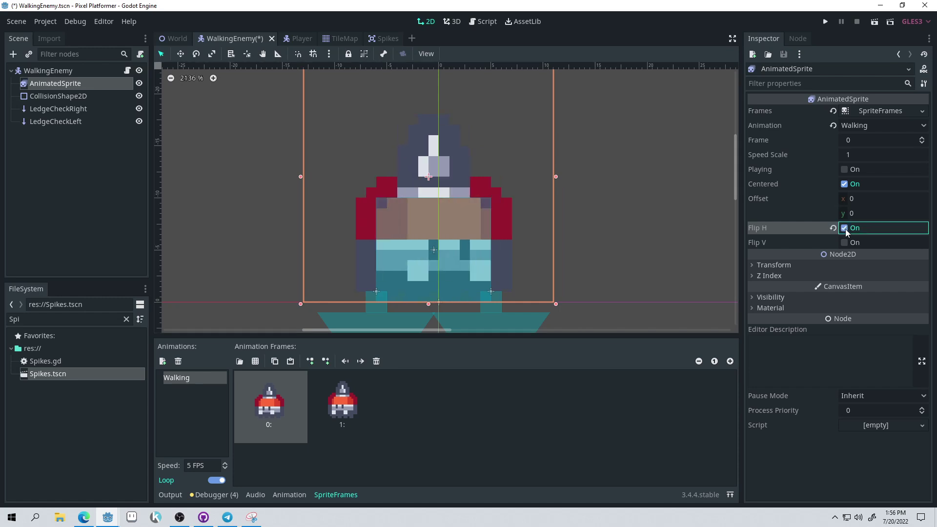
pyautogui.click(846, 230)
pyautogui.click(846, 230)
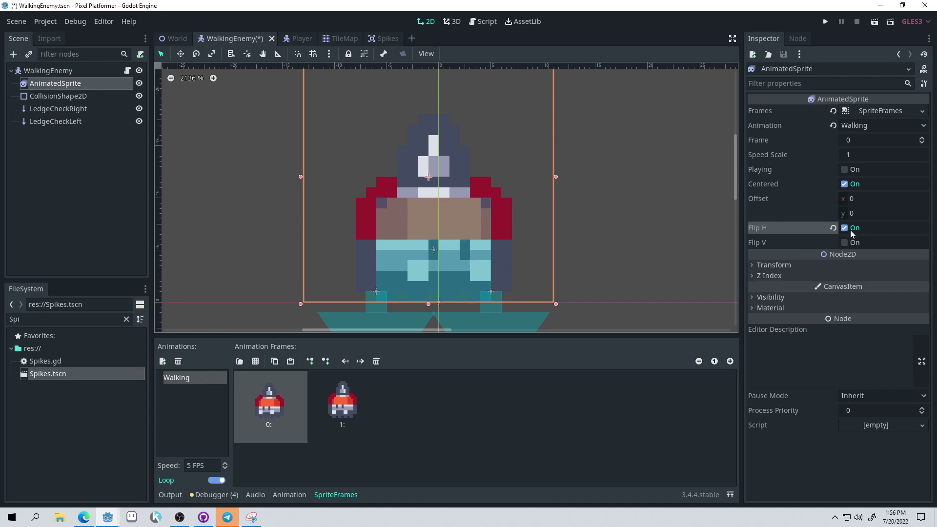
# Add "onready var sprite: = $AnimatedSprite" below the ledge check variables in the WalkingEnemy script
pyautogui.click(84, 157)
pyautogui.click(127, 70)
pyautogui.click(433, 139)
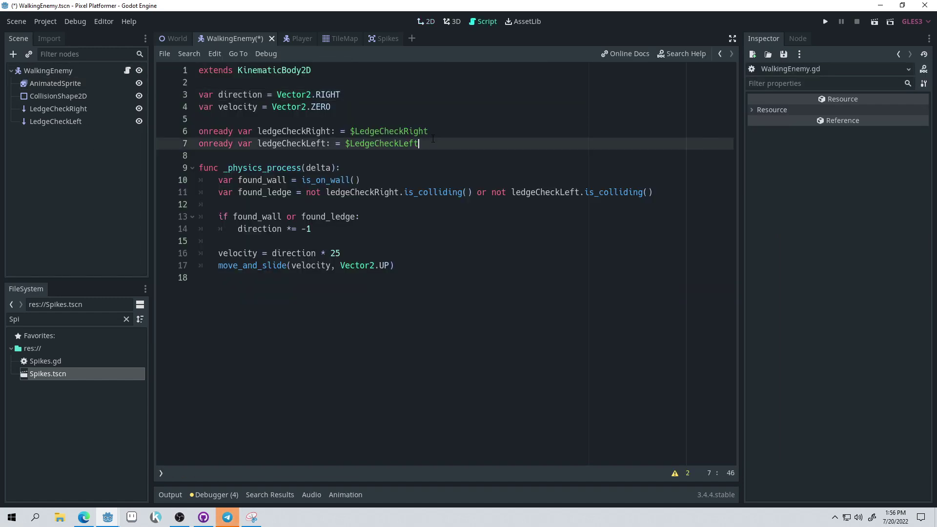
pyautogui.press('Return')
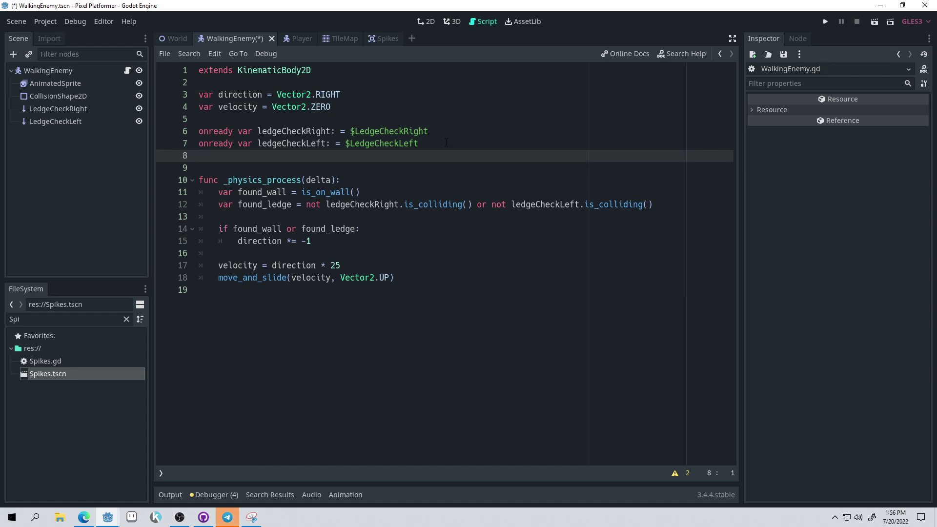
pyautogui.write('onr')
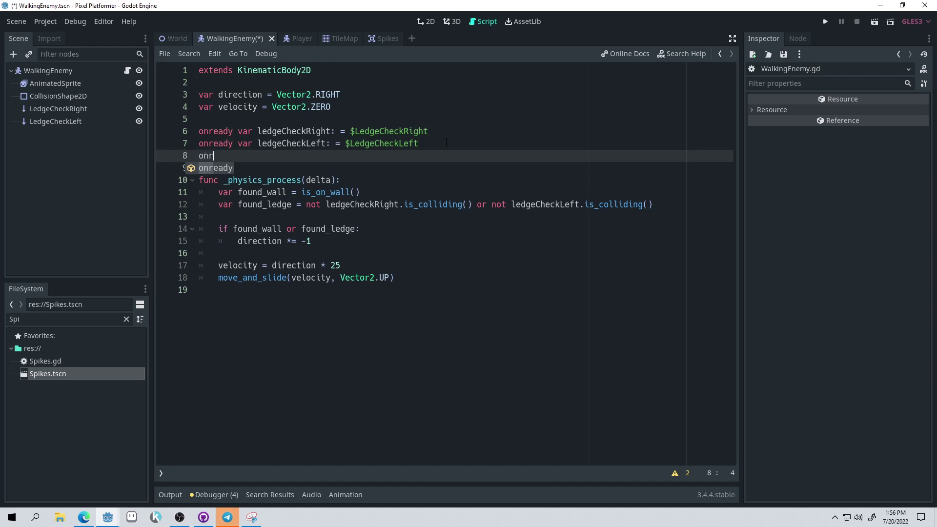
pyautogui.write('eady var spr')
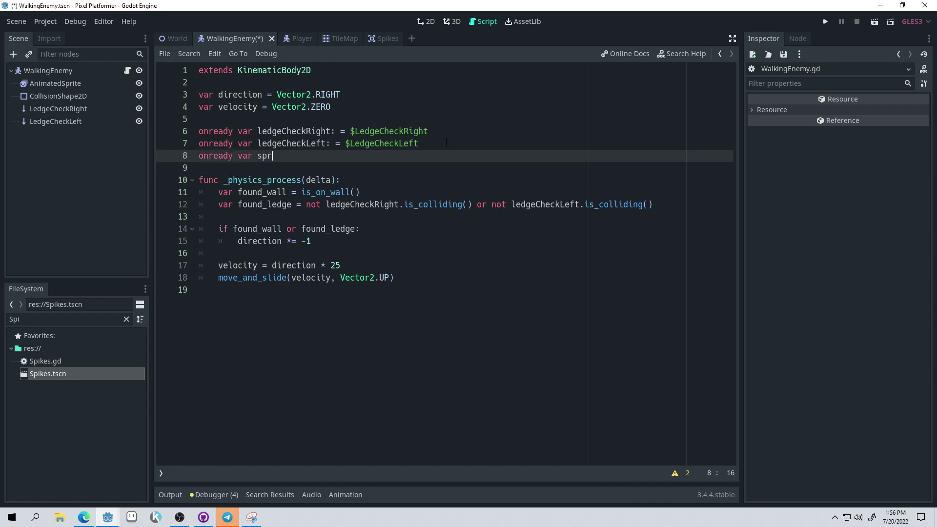
pyautogui.write('ite: = $AnimatedSprite')
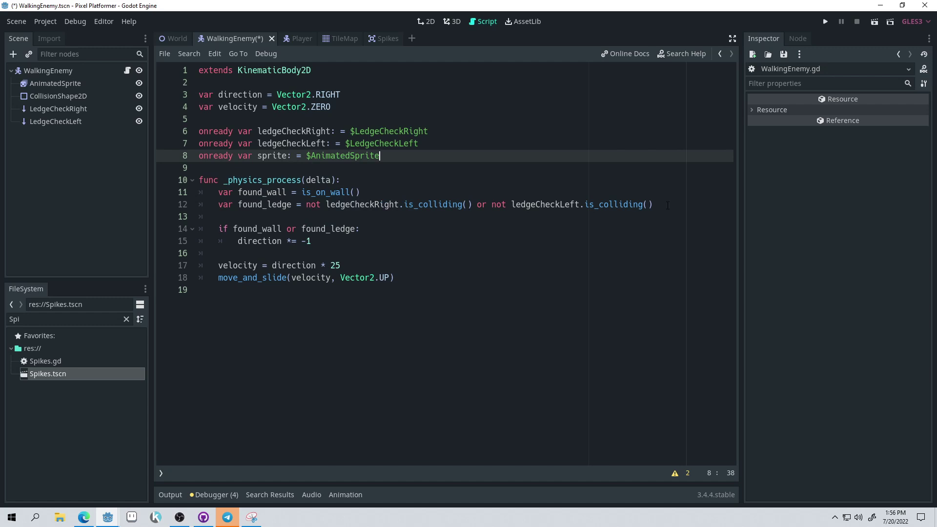
# Insert a new line after the direction reversal block in _physics_process and start a "flip" statement
pyautogui.click(381, 247)
pyautogui.click(353, 241)
pyautogui.press('Return')
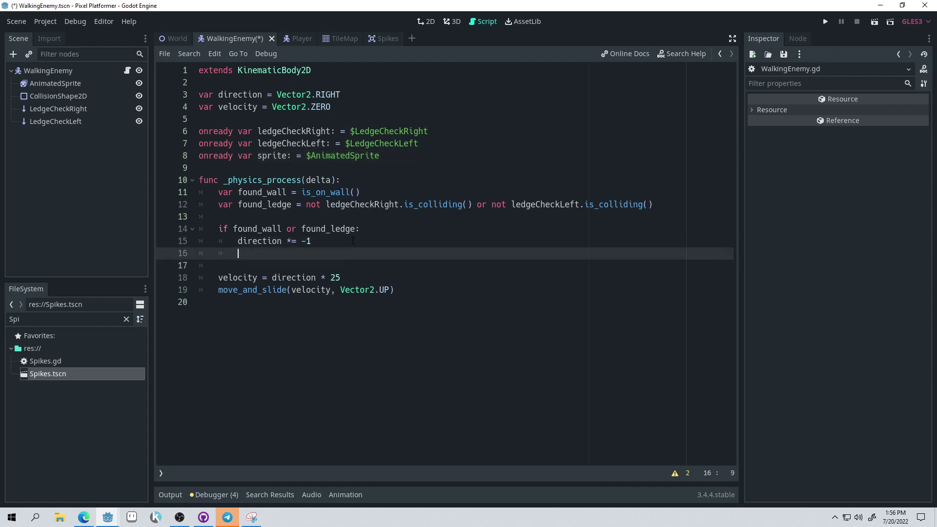
pyautogui.press('Return')
pyautogui.write('flip')
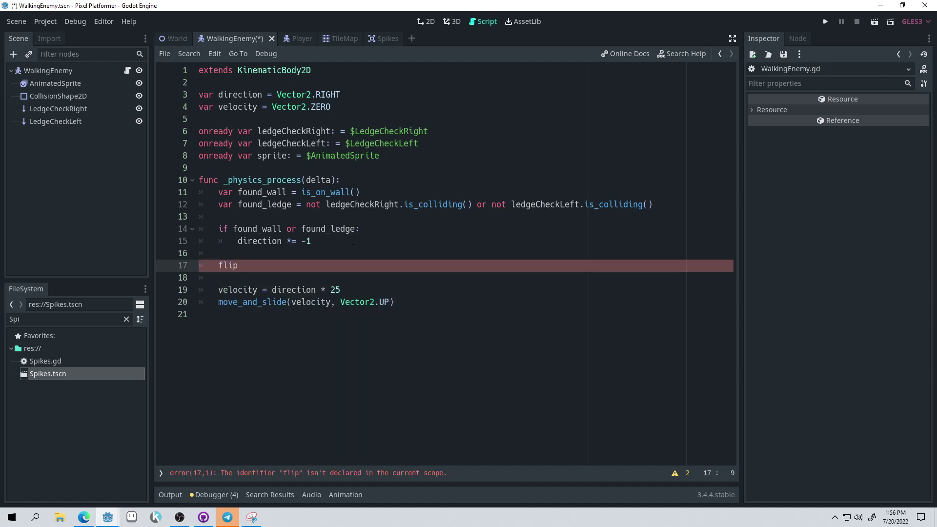
# Examine the if/elif block that sets animatedSprite.flip_h in the Player script
pyautogui.click(299, 38)
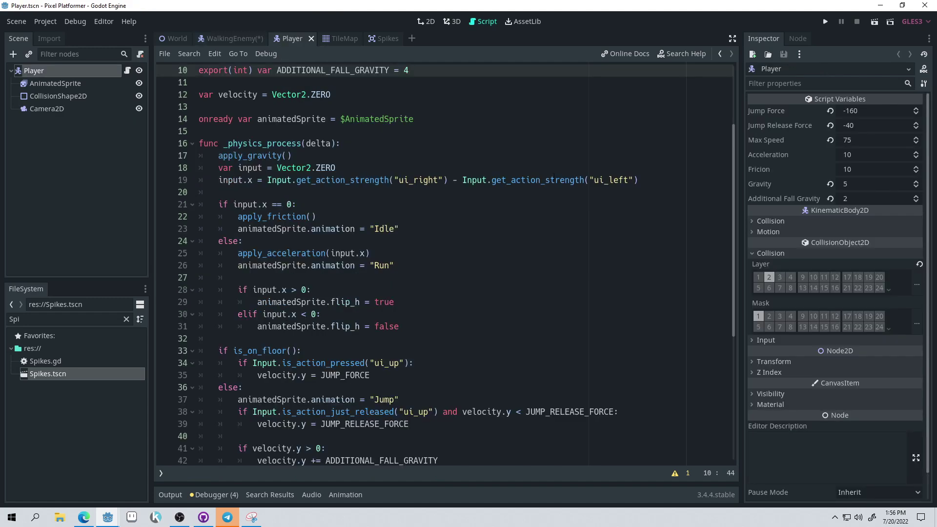
pyautogui.click(421, 326)
pyautogui.hotkey('shift', 'Up')
pyautogui.hotkey('shift', 'Up')
pyautogui.hotkey('shift', 'Up')
pyautogui.hotkey('shift', 'Home')
pyautogui.press('Up')
pyautogui.moveTo(424, 326); pyautogui.dragTo(242, 290)
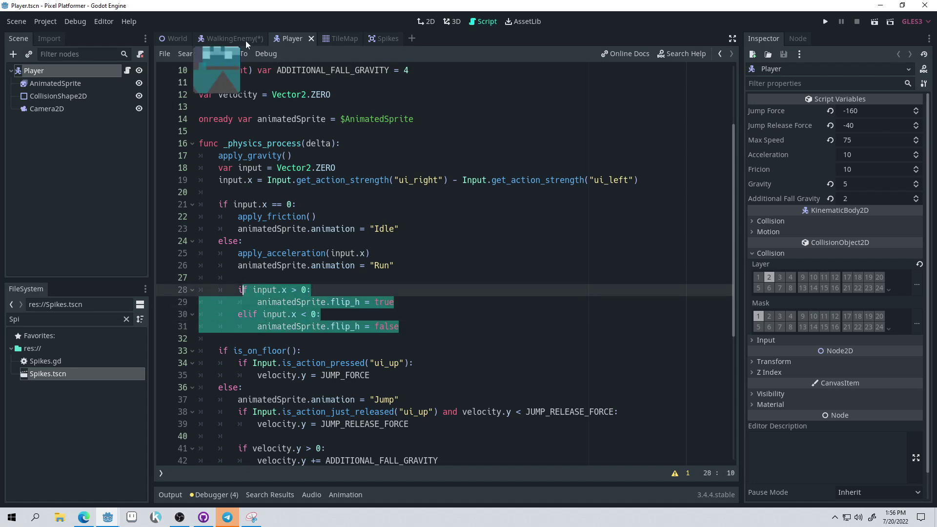
# Replace the unfinished flip text in the WalkingEnemy script with sprite.flip_h
pyautogui.click(245, 40)
pyautogui.write('_')
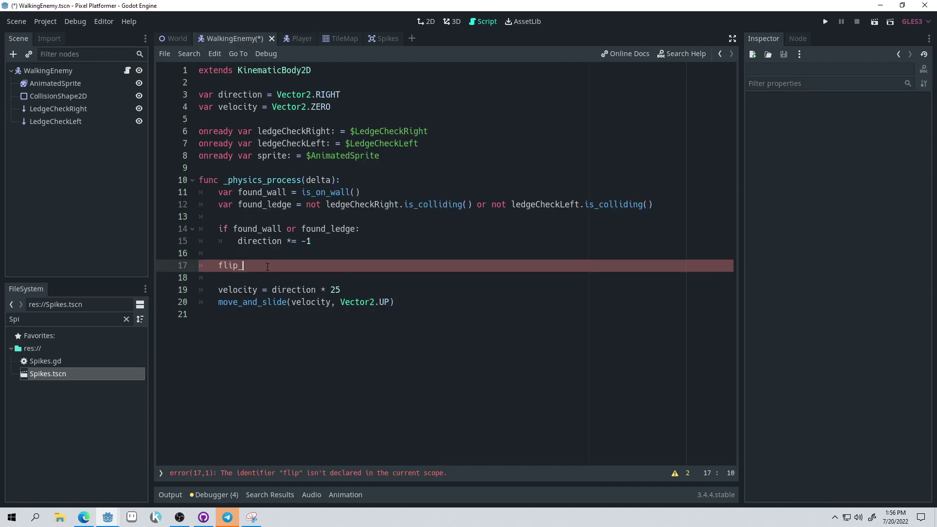
pyautogui.press('BackSpace')
pyautogui.press('BackSpace')
pyautogui.press('BackSpace')
pyautogui.press('BackSpace')
pyautogui.write('sprite.')
pyautogui.write('fli')
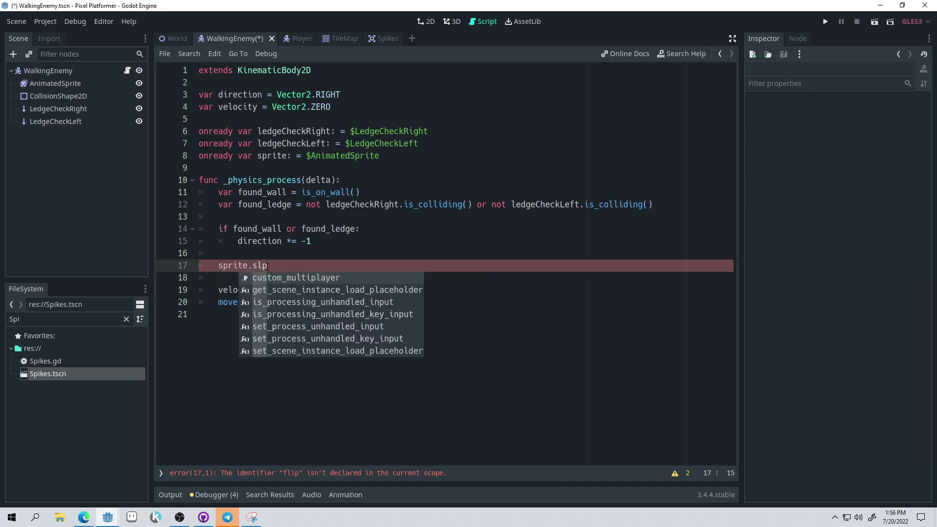
pyautogui.write('p_h')
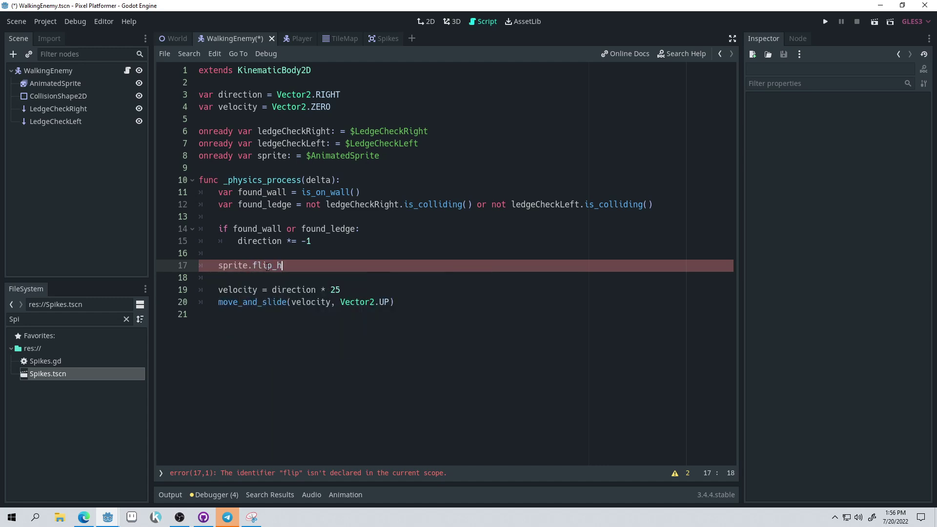
# Assign the comparison direction > 0 to sprite.flip_h
pyautogui.write(' =')
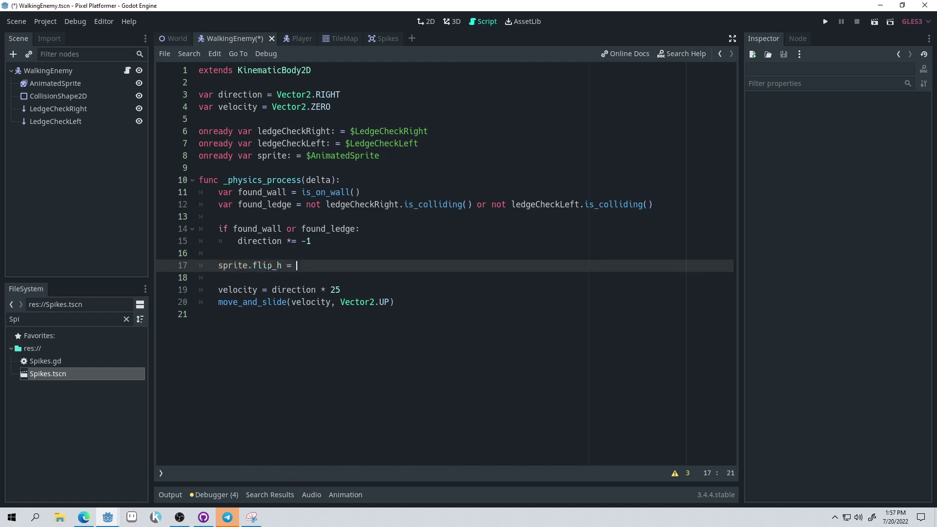
pyautogui.write(' direction')
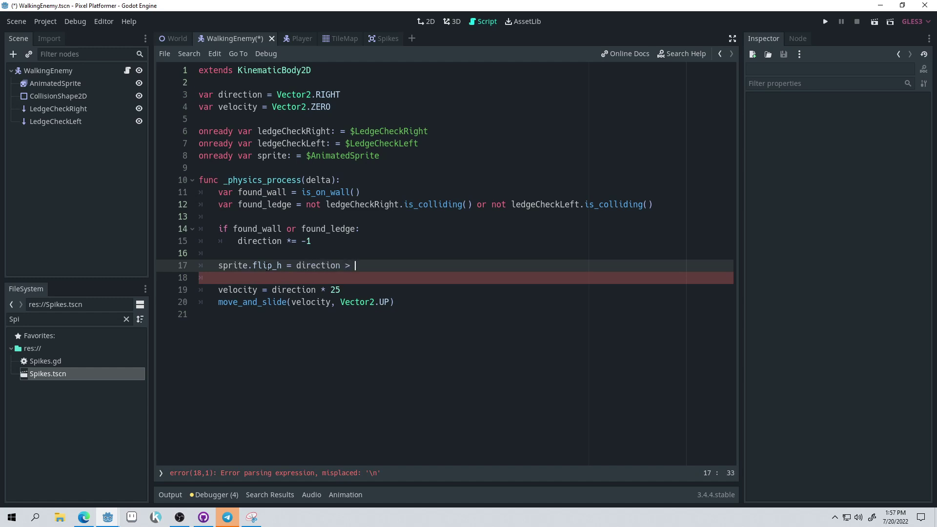
pyautogui.write(' > 1')
pyautogui.moveTo(360, 266); pyautogui.dragTo(353, 269)
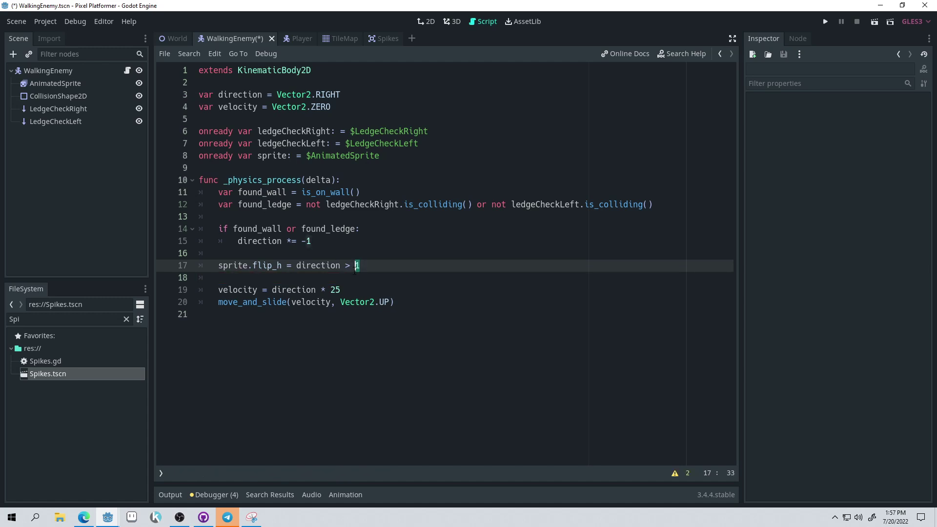
pyautogui.write('0')
pyautogui.press('BackSpace')
pyautogui.write('0')
# Review the flip_h property and the direction > 0 comparison in the new line
pyautogui.click(293, 265)
pyautogui.click(243, 265)
pyautogui.moveTo(238, 266); pyautogui.dragTo(287, 266)
pyautogui.click(346, 265)
pyautogui.moveTo(370, 264); pyautogui.dragTo(301, 269)
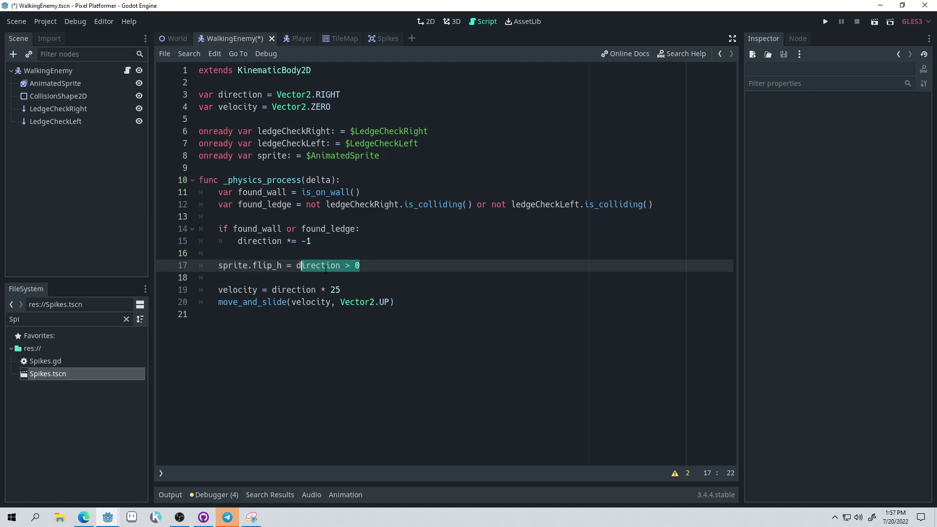
pyautogui.click(350, 265)
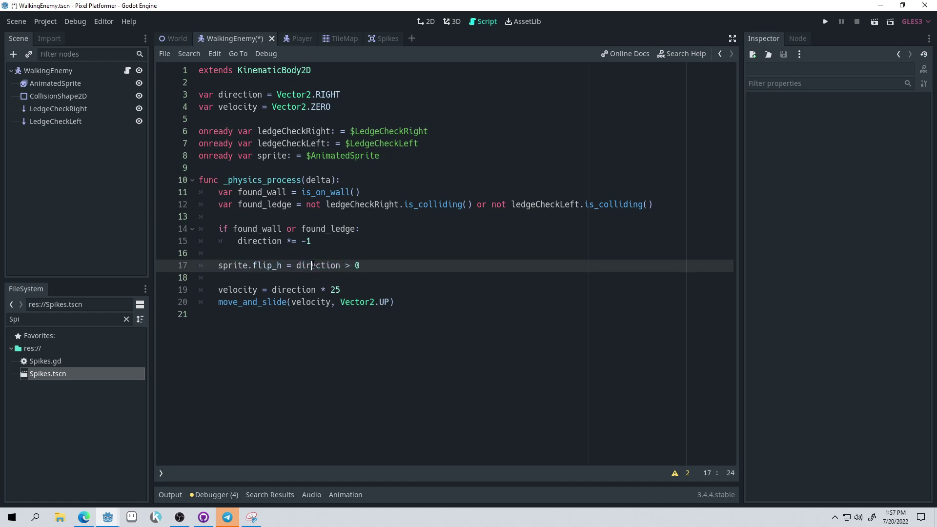
pyautogui.moveTo(368, 266); pyautogui.dragTo(297, 265)
# Save the WalkingEnemy scene and run the game to test the sprite flipping
pyautogui.click(390, 253)
pyautogui.hotkey('ctrl', 's')
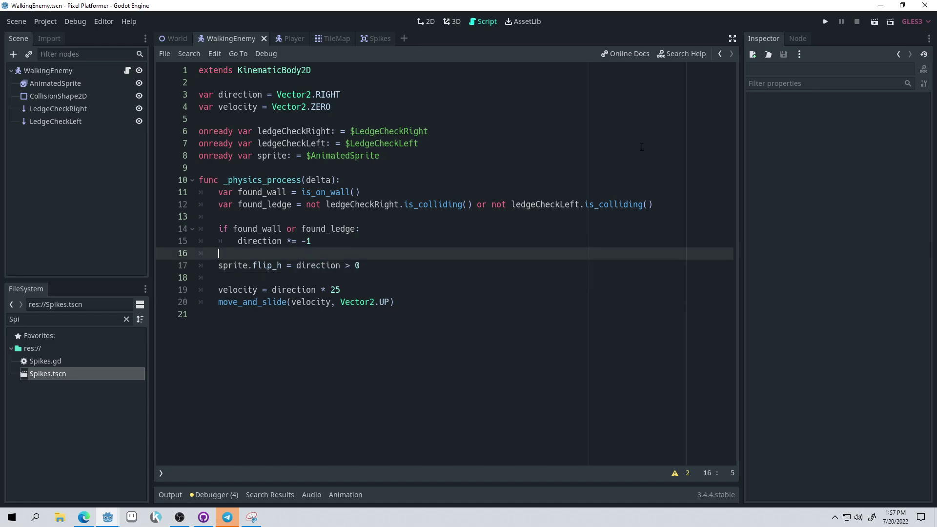
pyautogui.click(825, 22)
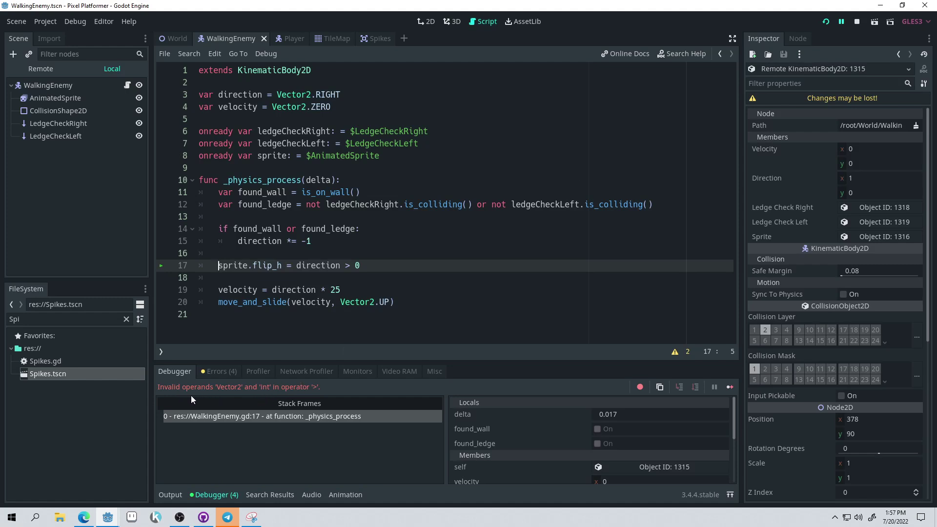
# Change the flip_h comparison to use direction.x instead of direction
pyautogui.click(317, 289)
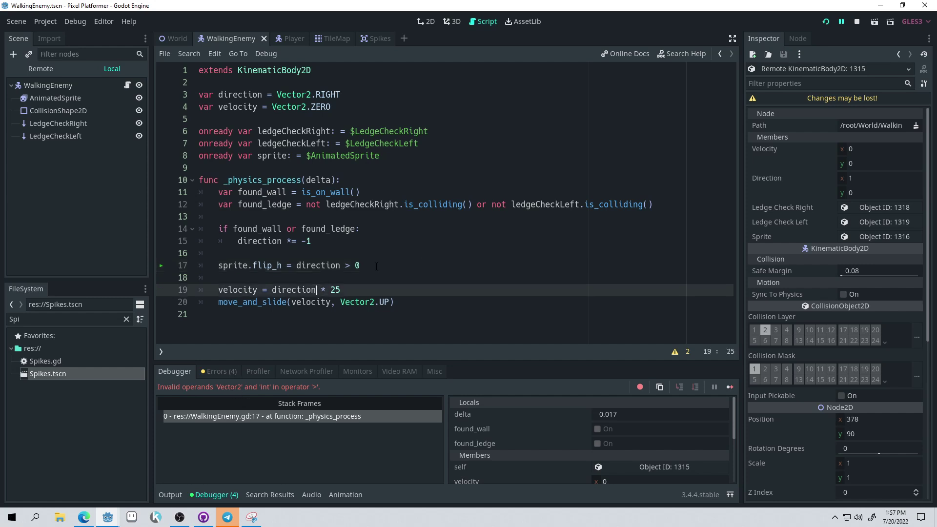
pyautogui.click(341, 265)
pyautogui.write('.x')
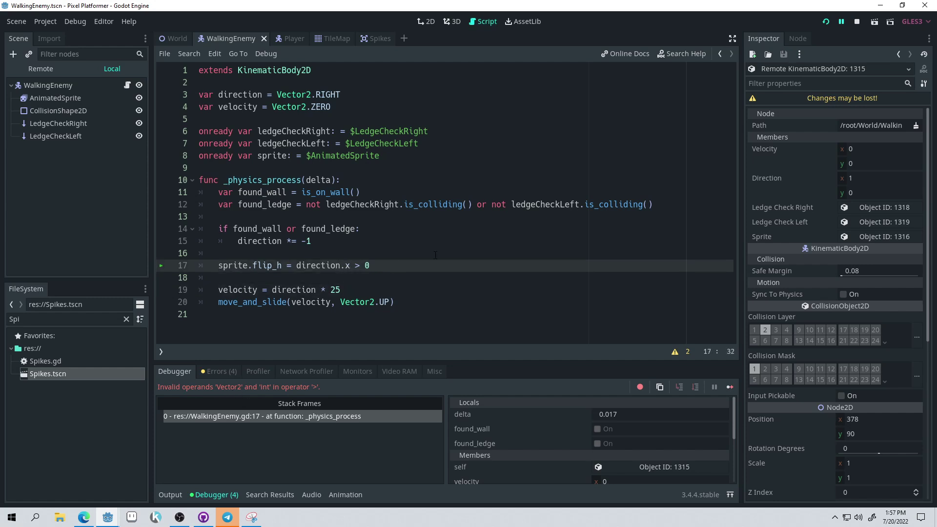
# Compare the debugger's invalid operands error with the direction.x > 0 expression on the flip_h line
pyautogui.click(448, 254)
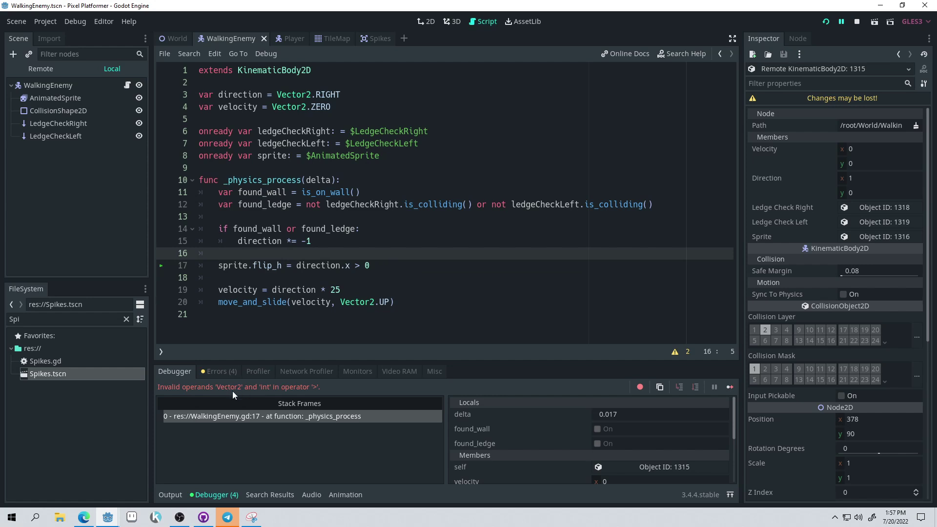
pyautogui.click(365, 265)
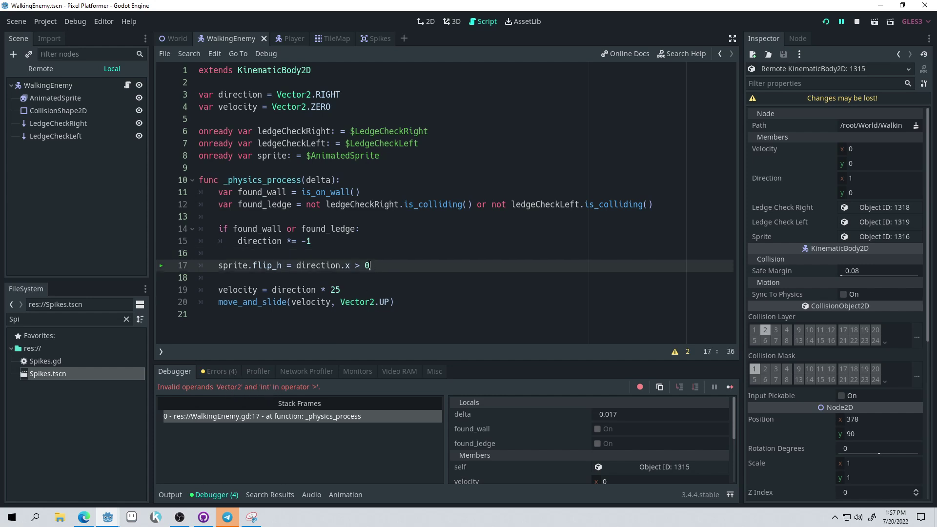
pyautogui.click(356, 265)
pyautogui.moveTo(350, 266); pyautogui.dragTo(311, 265)
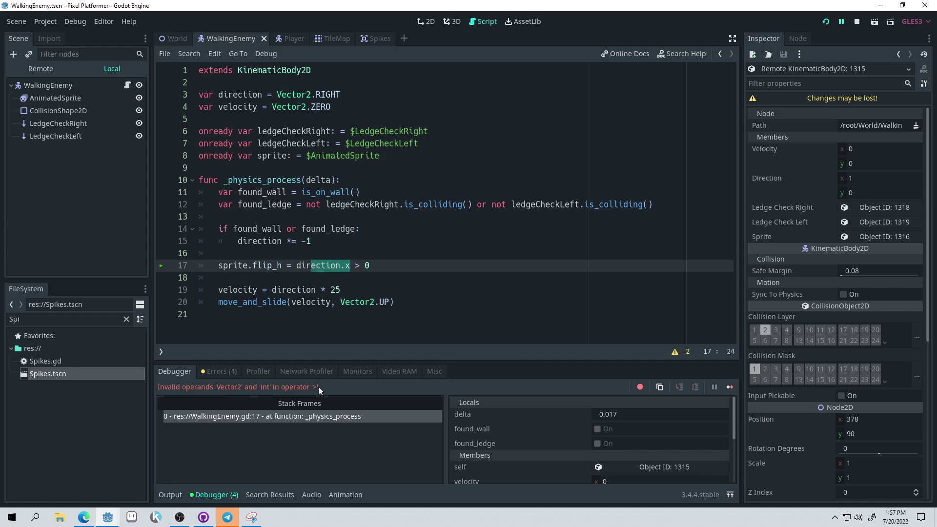
pyautogui.click(356, 265)
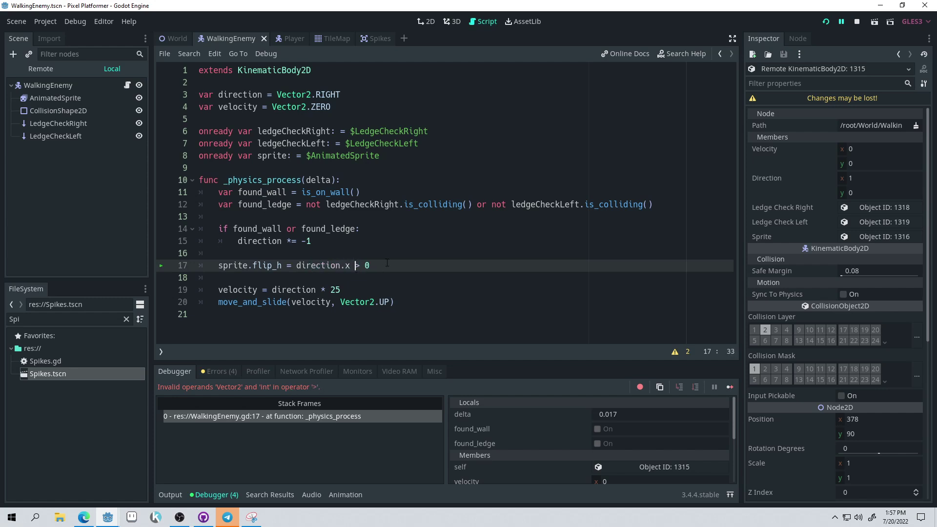
pyautogui.moveTo(350, 265); pyautogui.dragTo(341, 265)
# Restart the game to test the enemy's sprite flipping with the corrected comparison, and close it
pyautogui.press('F8')
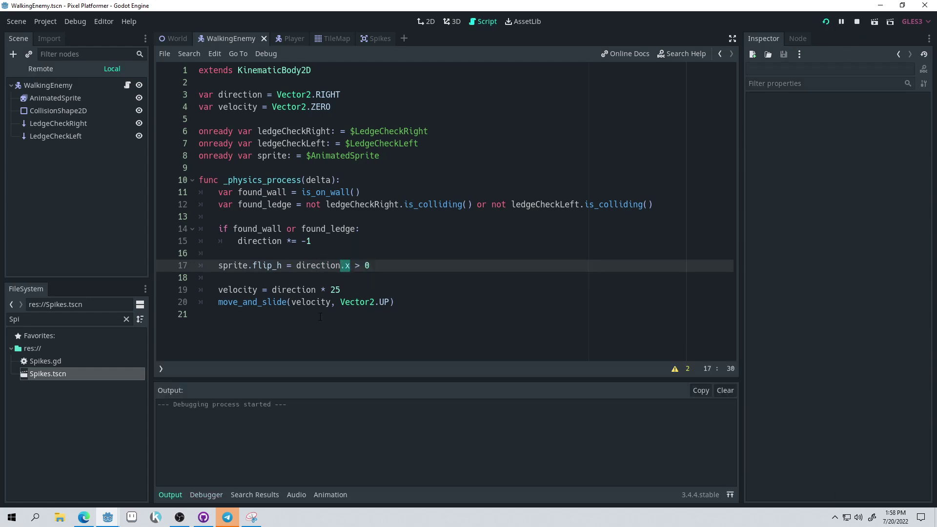
pyautogui.press('F5')
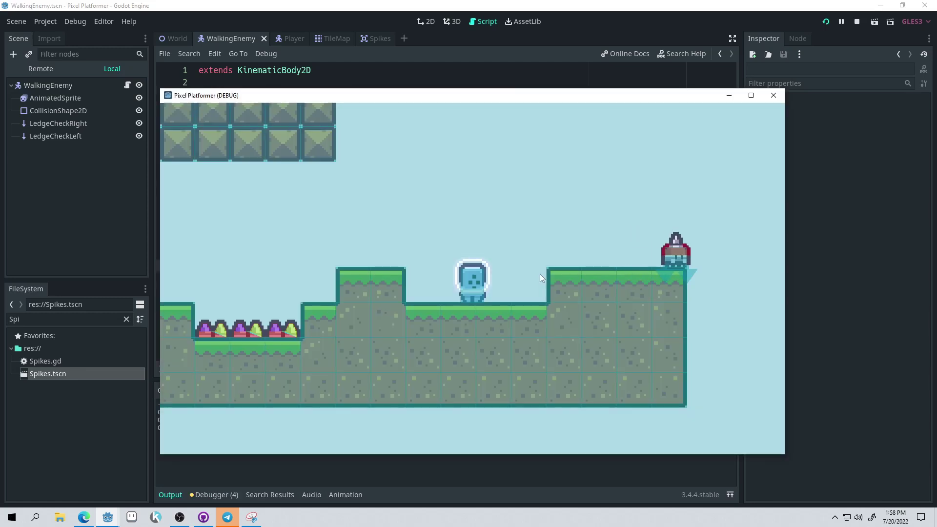
pyautogui.press('Left')
pyautogui.press('Right')
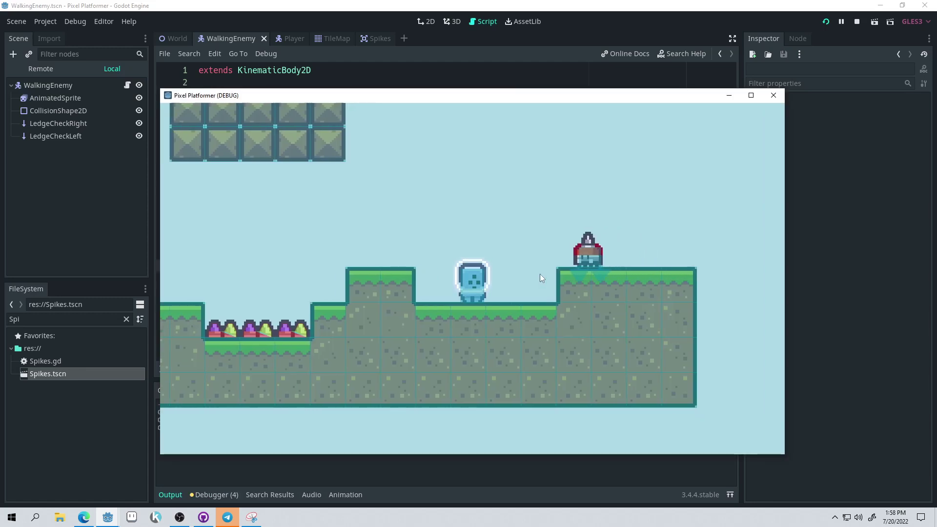
pyautogui.click(774, 95)
# Turn off Visible Collision Shapes for debug runs
pyautogui.click(72, 23)
pyautogui.moveTo(51, 24)
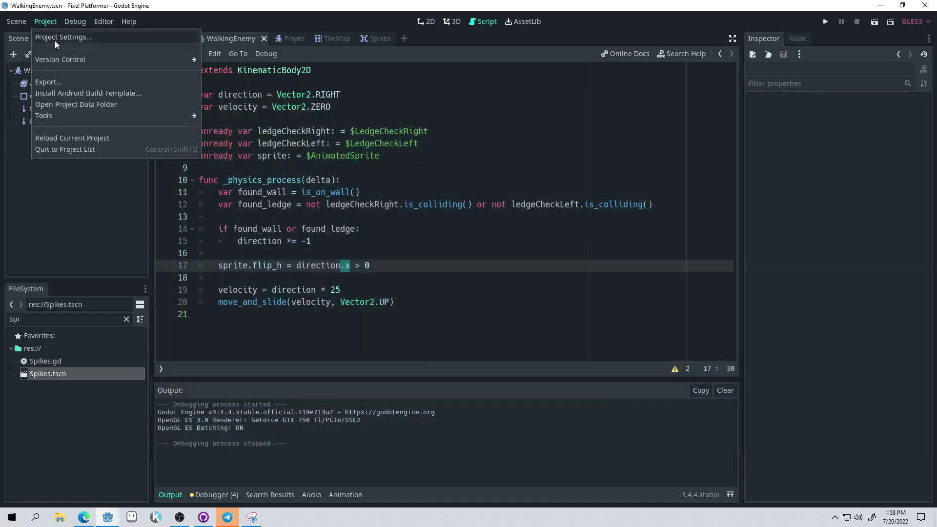
pyautogui.moveTo(86, 23)
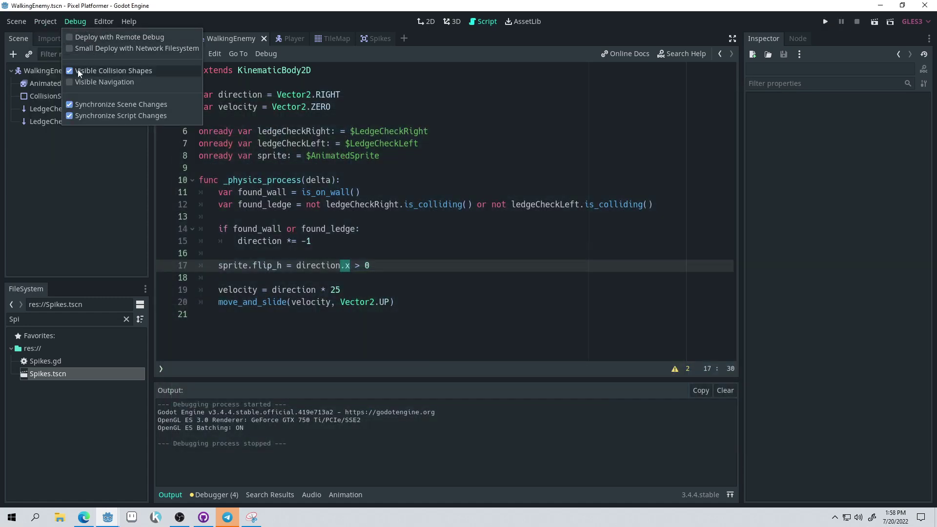
pyautogui.click(86, 23)
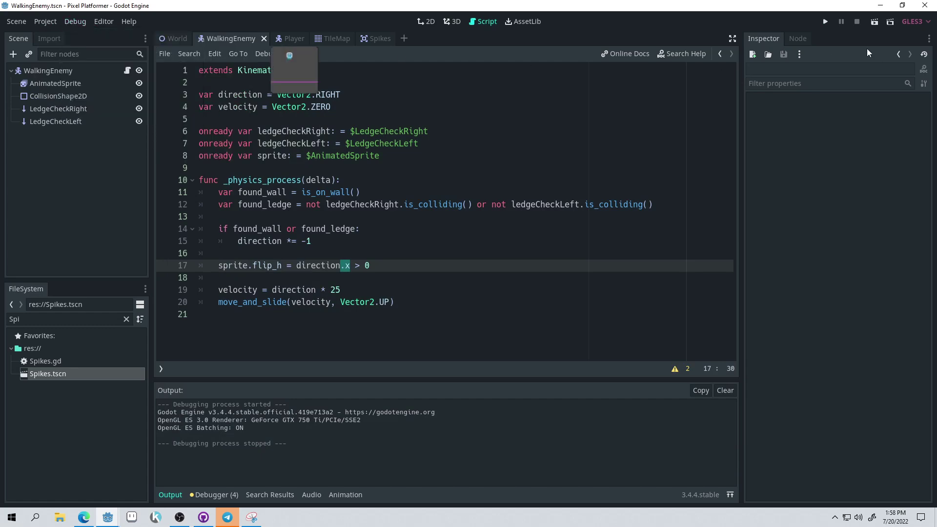
# Run the game without collision shapes, move the player up to the walking enemy and back, and close it
pyautogui.click(825, 22)
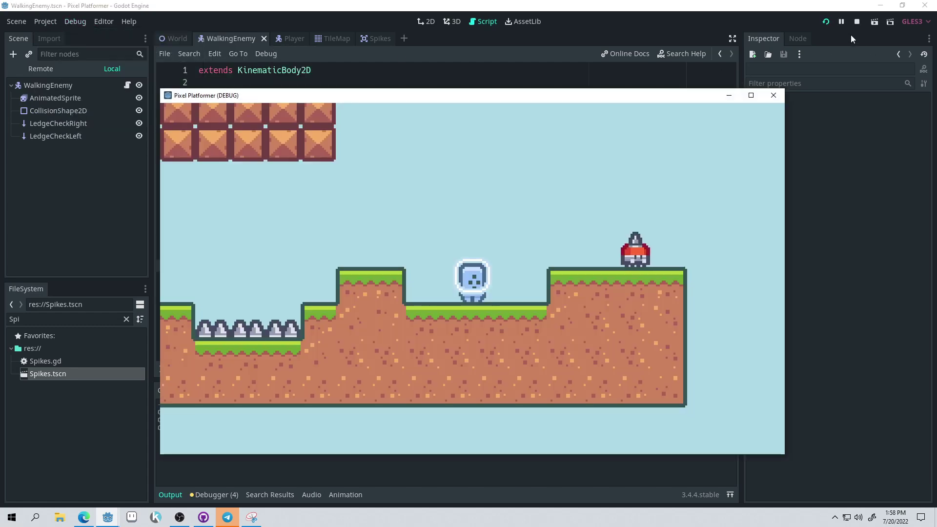
pyautogui.press('Right')
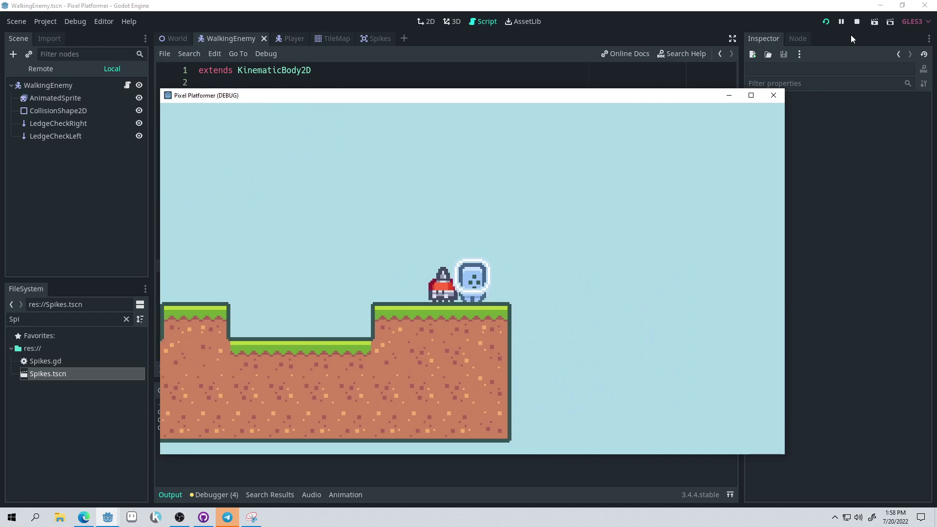
pyautogui.press('Left')
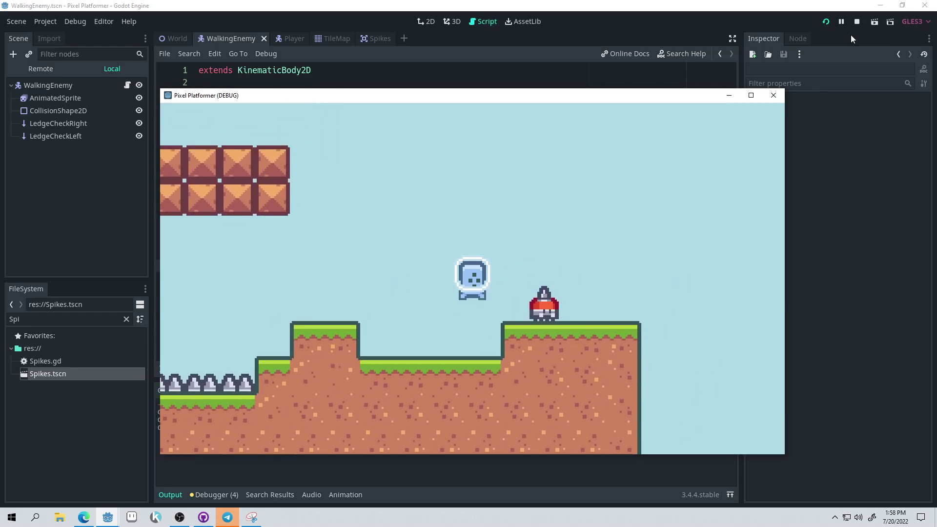
pyautogui.click(773, 95)
# Open the Player script and review the if/elif block that sets animatedSprite.flip_h from input.x
pyautogui.click(405, 185)
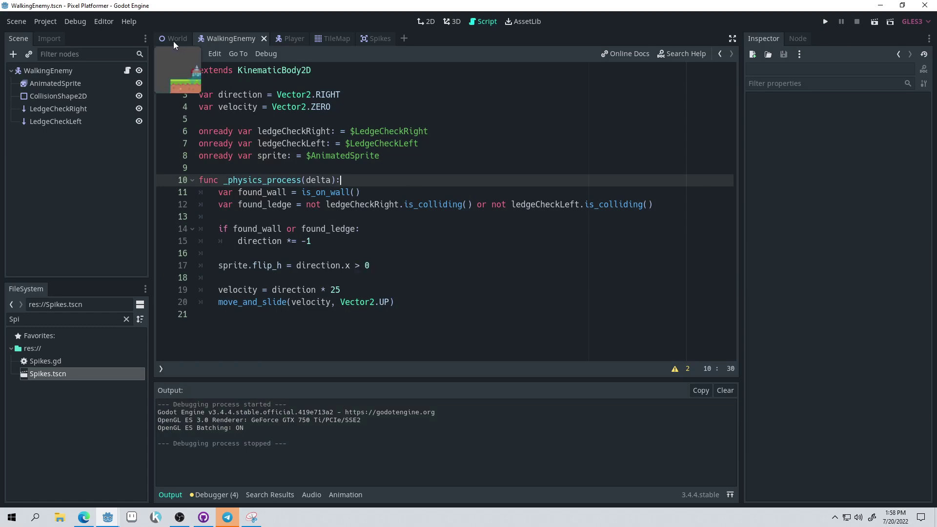
pyautogui.click(287, 40)
pyautogui.scroll(-3, 408, 228)
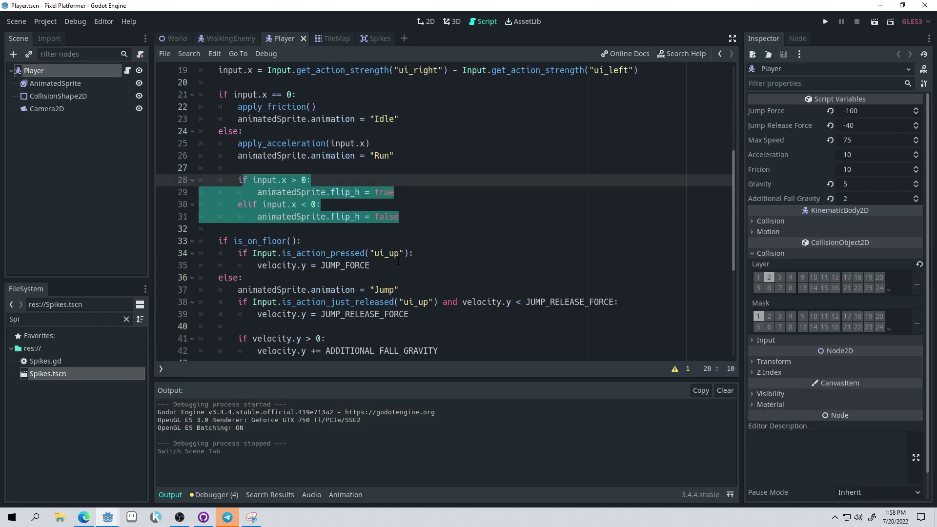
pyautogui.click(403, 226)
pyautogui.click(417, 213)
pyautogui.hotkey('shift', 'Up')
pyautogui.hotkey('shift', 'Up')
pyautogui.hotkey('shift', 'Up')
pyautogui.hotkey('shift', 'Home')
pyautogui.scroll(1, 421, 201)
# Add the line animatedSprite.flip_h = input.x > 0 above the if/elif flip block in the Player script
pyautogui.click(267, 204)
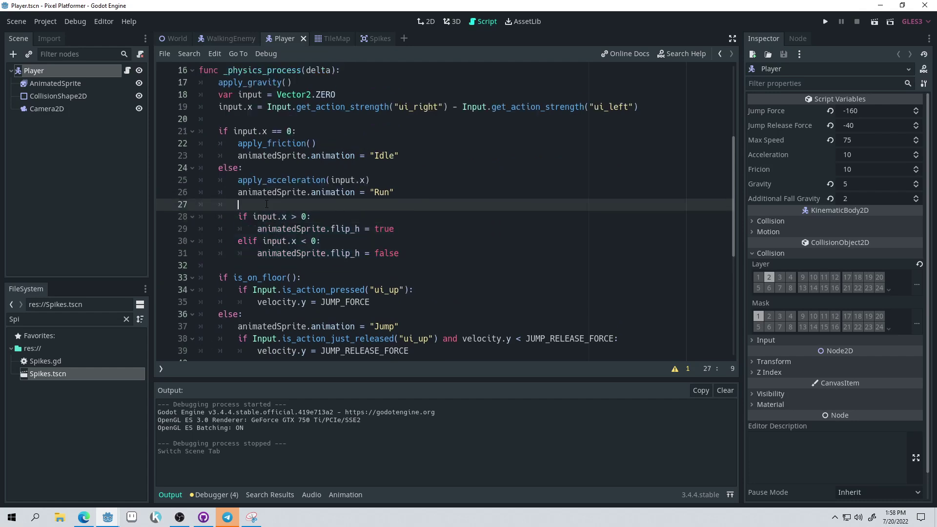
pyautogui.press('Return')
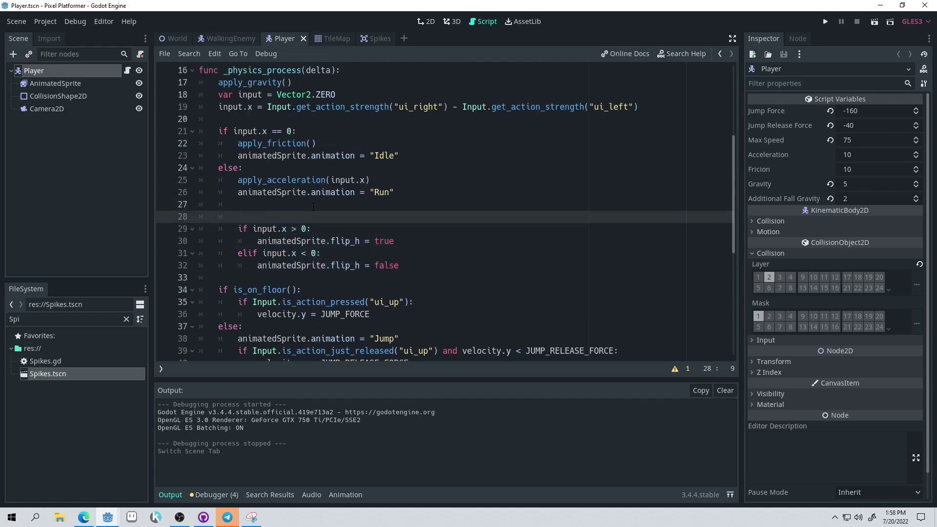
pyautogui.press('Return')
pyautogui.press('Up')
pyautogui.write('animate')
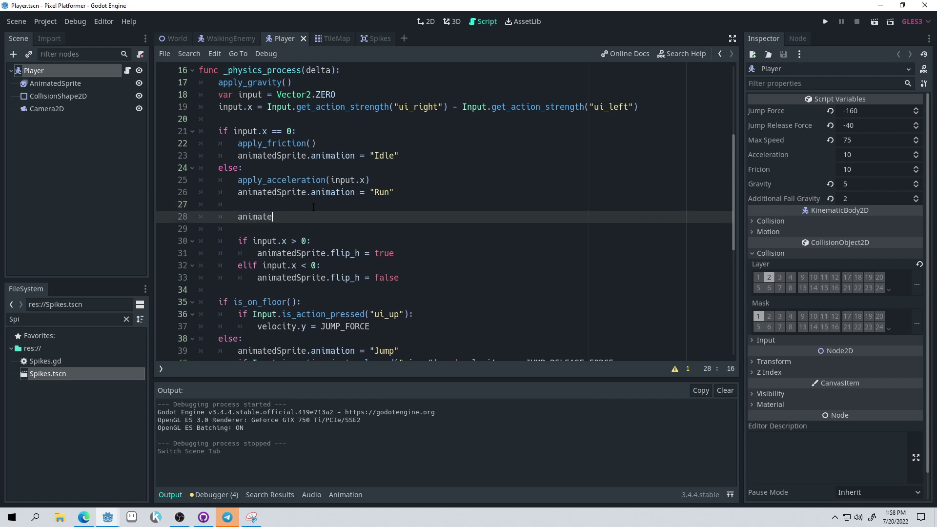
pyautogui.write('dSprite.flip_h = input.x > 0')
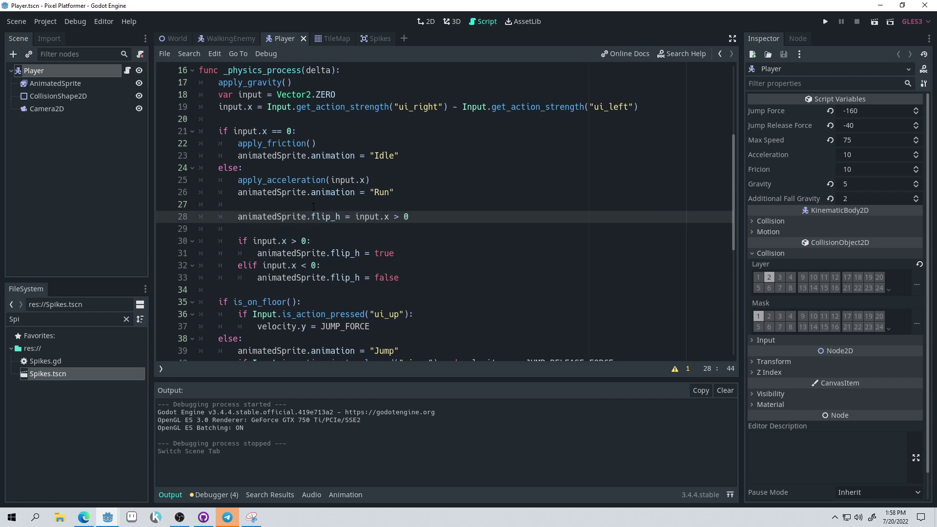
# Delete the old if/elif flip_h block from the Player script and save the scene
pyautogui.moveTo(423, 280); pyautogui.dragTo(184, 234)
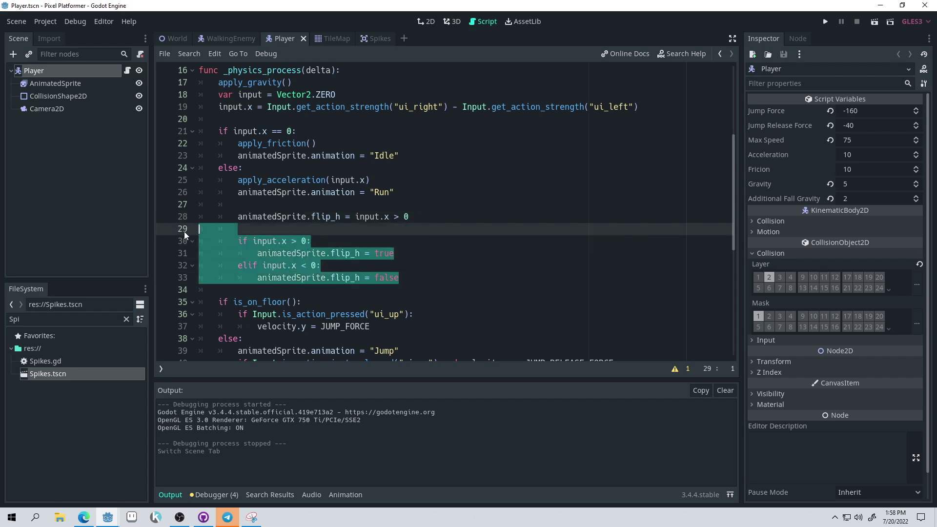
pyautogui.press('BackSpace')
pyautogui.press('BackSpace')
pyautogui.click(473, 196)
pyautogui.hotkey('ctrl', 's')
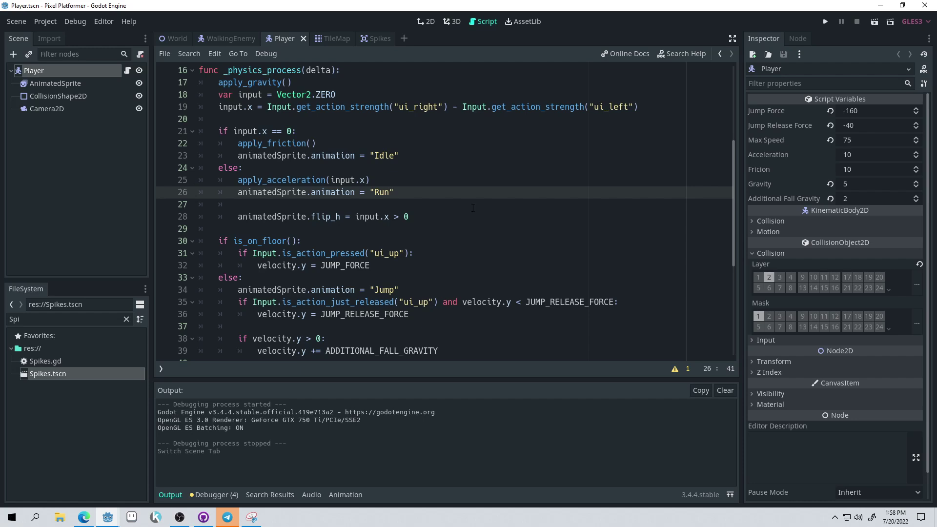
# Review the else branch containing the acceleration call, the Run animation and the new flip_h line
pyautogui.moveTo(244, 202); pyautogui.dragTo(220, 181)
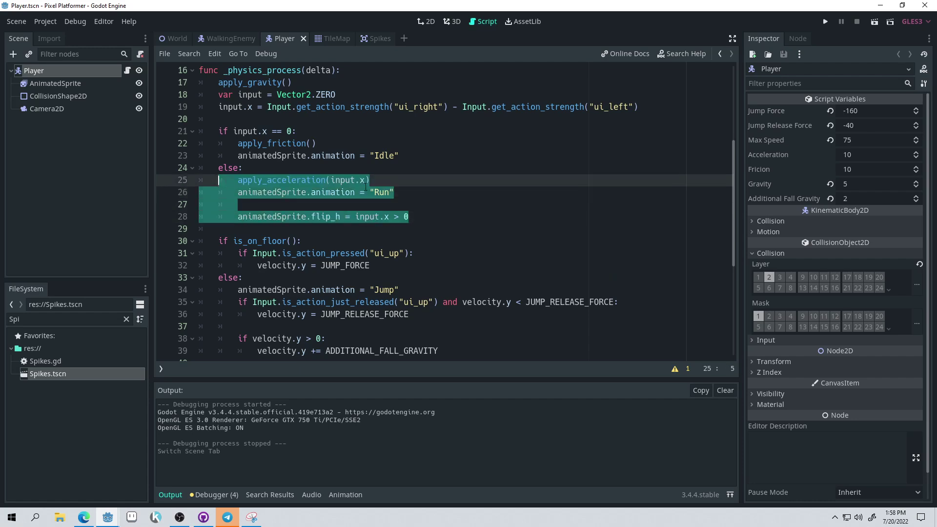
pyautogui.click(530, 186)
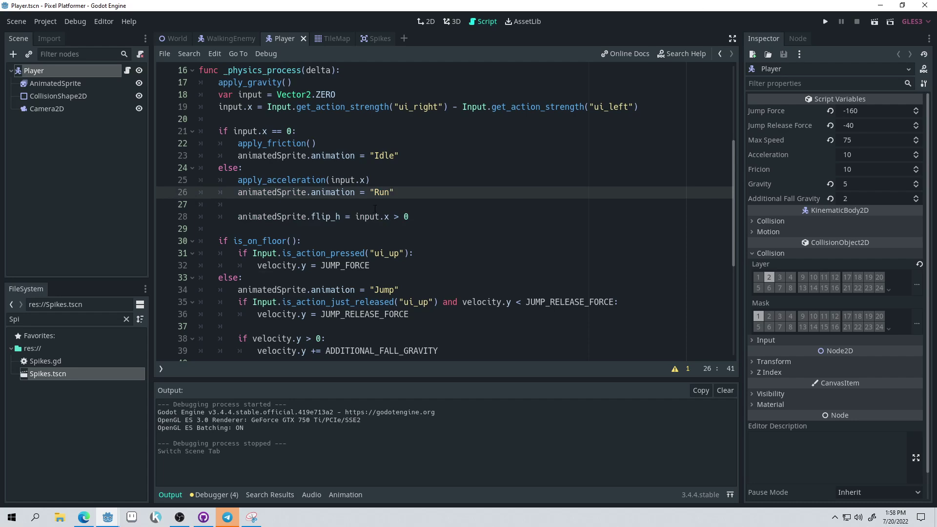
pyautogui.click(395, 205)
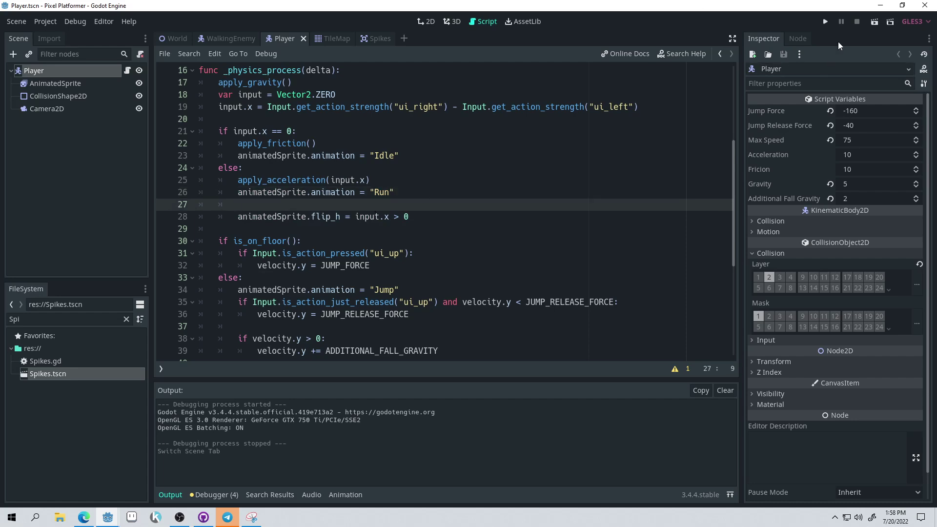
# Run the game and move and jump the player both ways across the level to test its sprite flipping
pyautogui.click(825, 21)
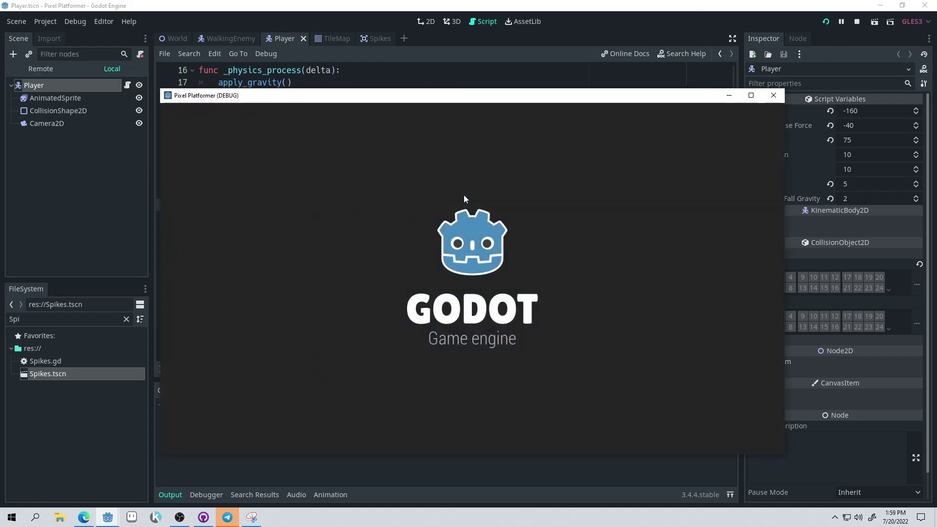
pyautogui.press('Right')
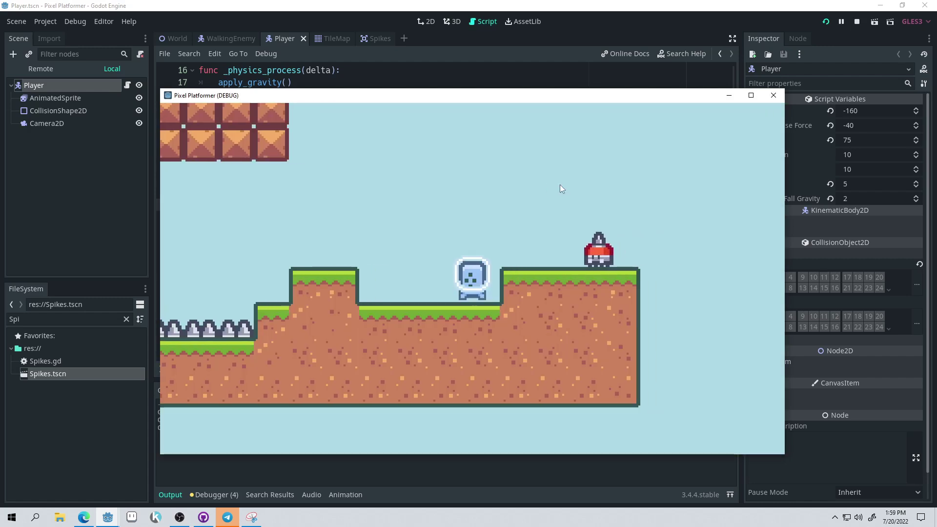
pyautogui.press('Left')
pyautogui.press('Up')
pyautogui.press('Right')
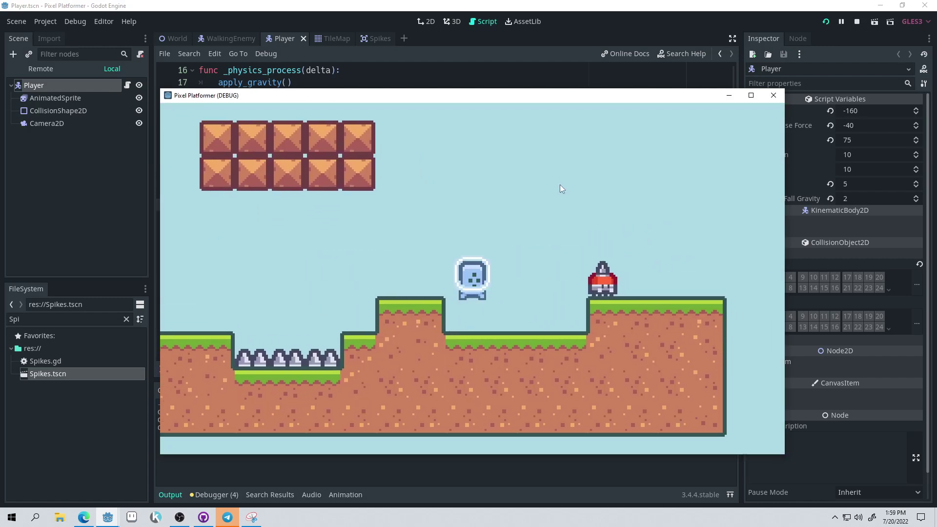
pyautogui.press('Left')
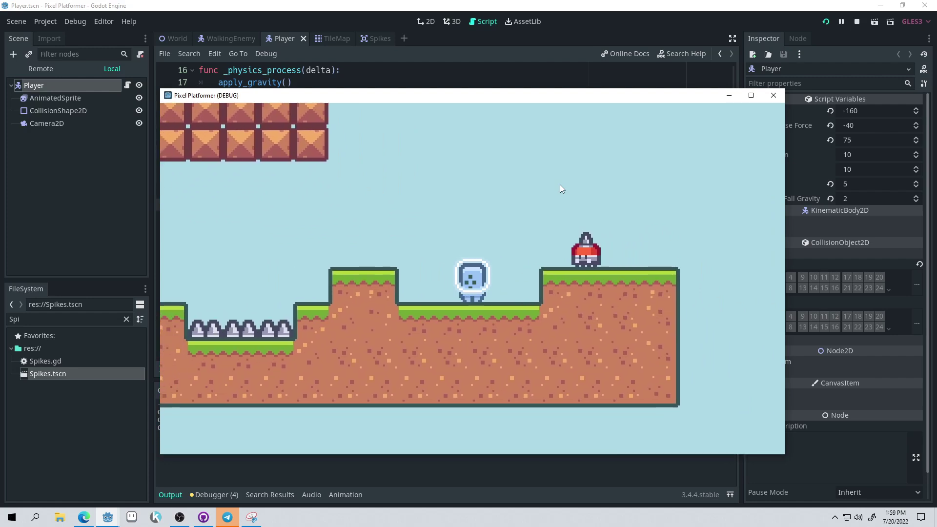
pyautogui.press('Left')
pyautogui.press('Up')
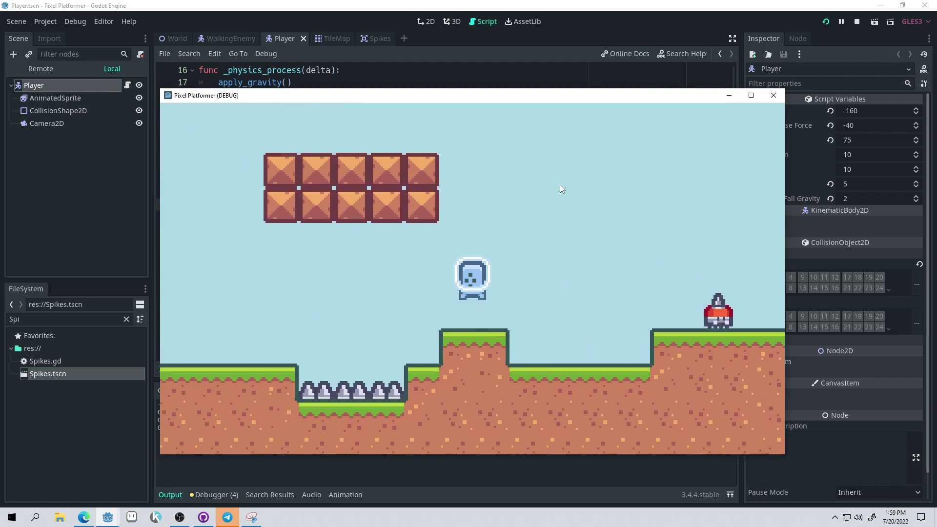
pyautogui.press('Right')
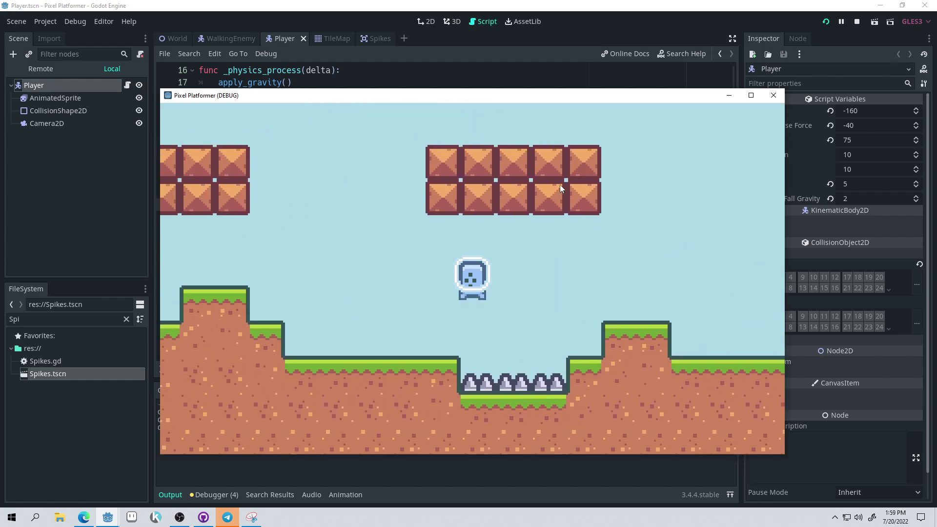
pyautogui.press('Up')
pyautogui.press('Right')
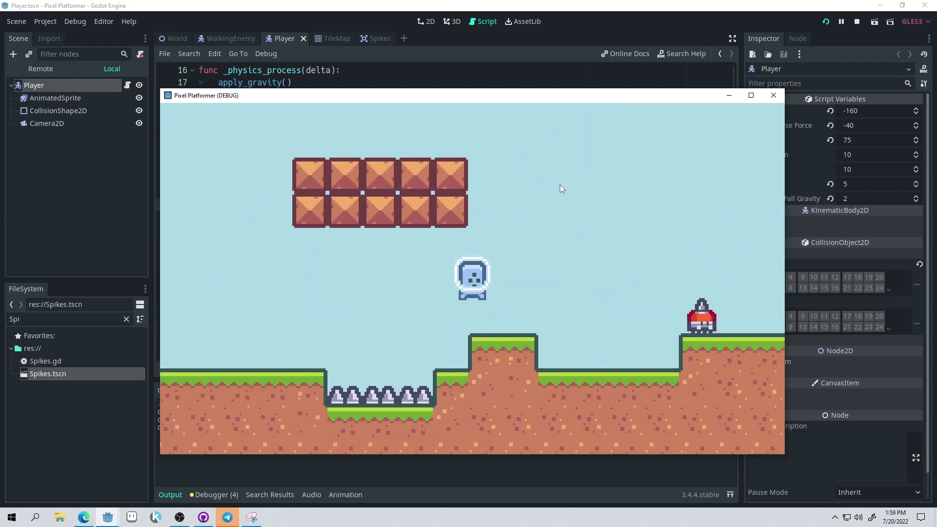
pyautogui.press('Right')
pyautogui.press('Up')
pyautogui.press('Left')
pyautogui.press('Right')
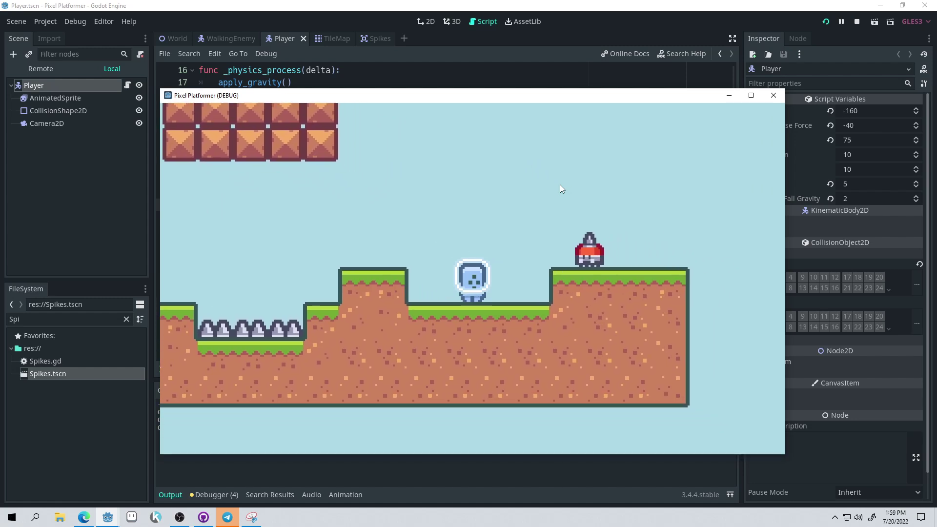
pyautogui.press('Right')
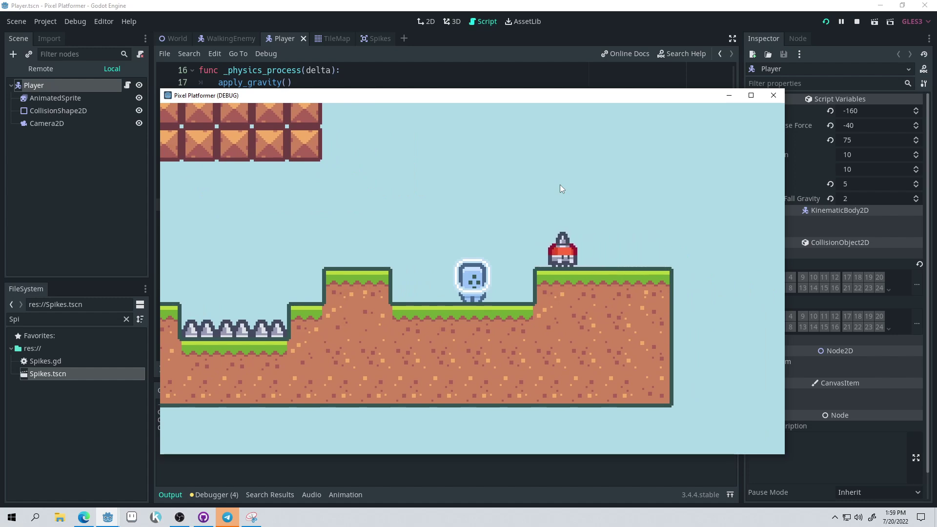
pyautogui.press('Up')
pyautogui.press('Right')
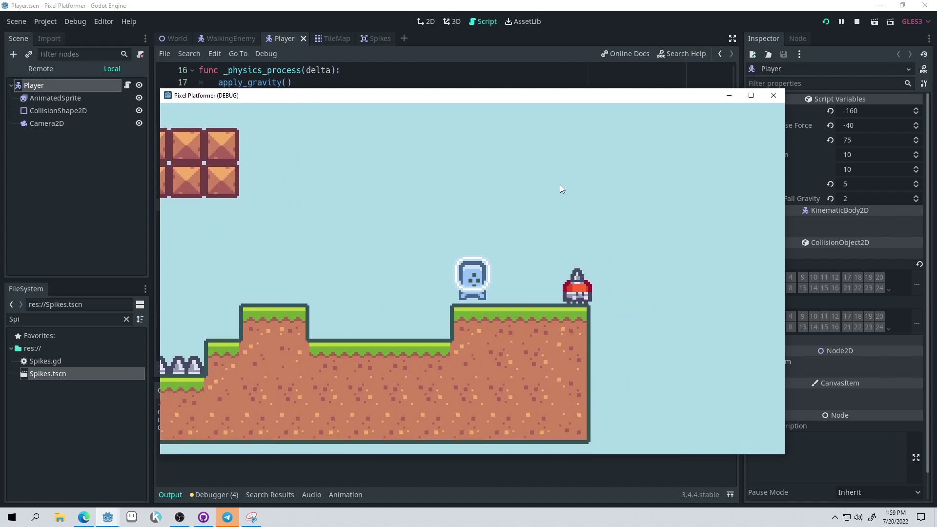
pyautogui.press('Left')
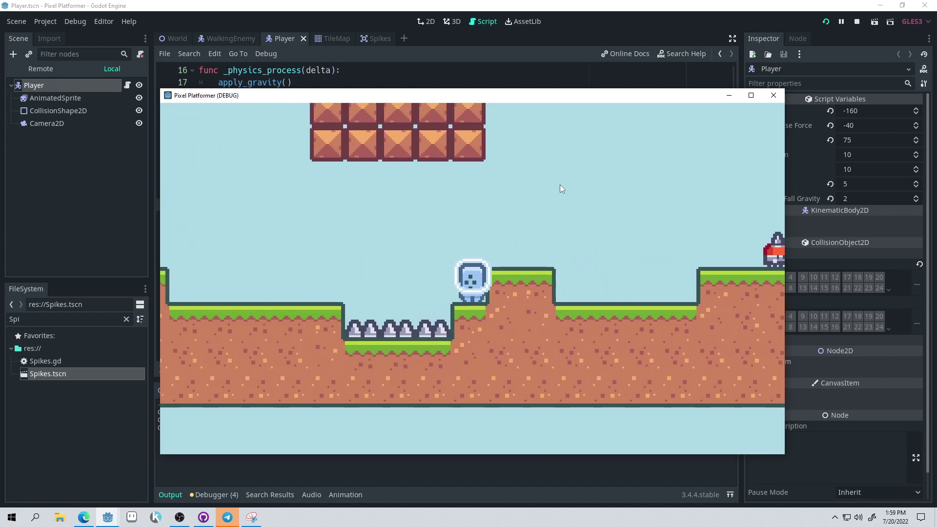
pyautogui.press('Up')
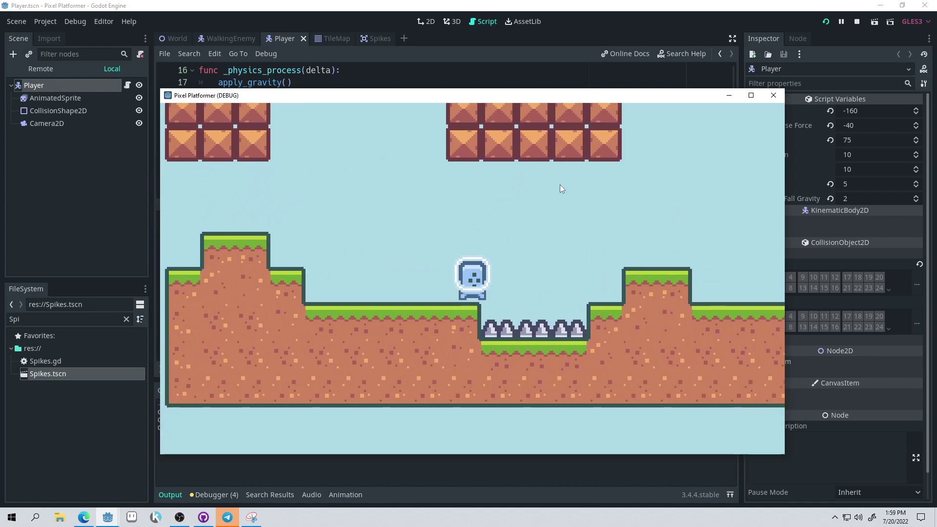
pyautogui.press('Right')
pyautogui.press('Right')
pyautogui.press('Up')
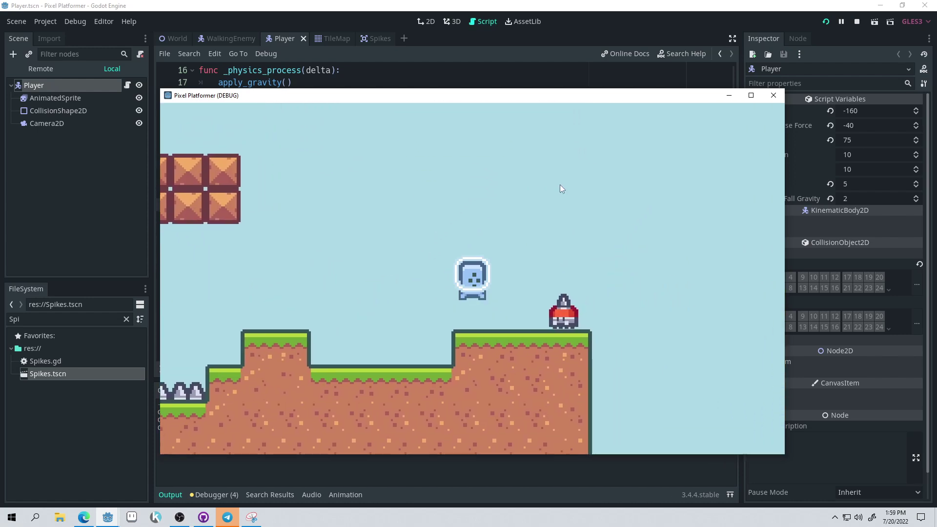
pyautogui.press('Left')
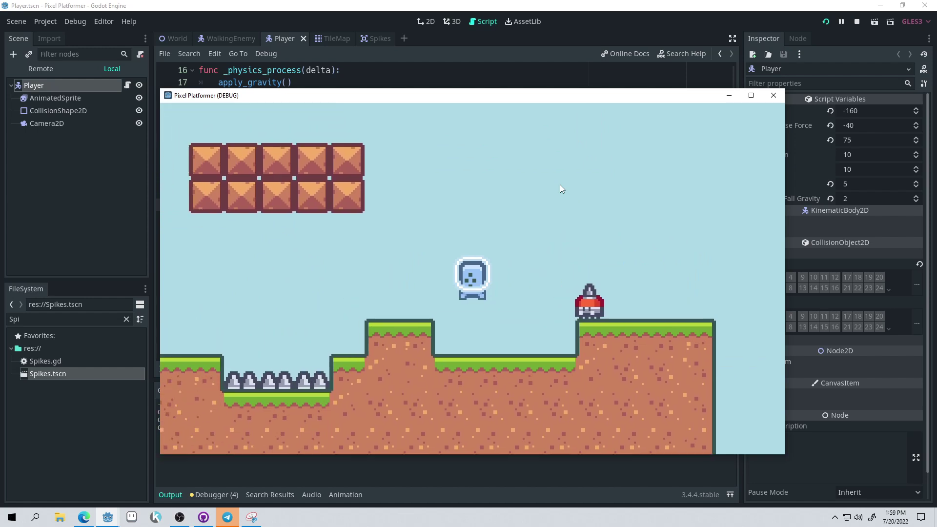
pyautogui.press('Right')
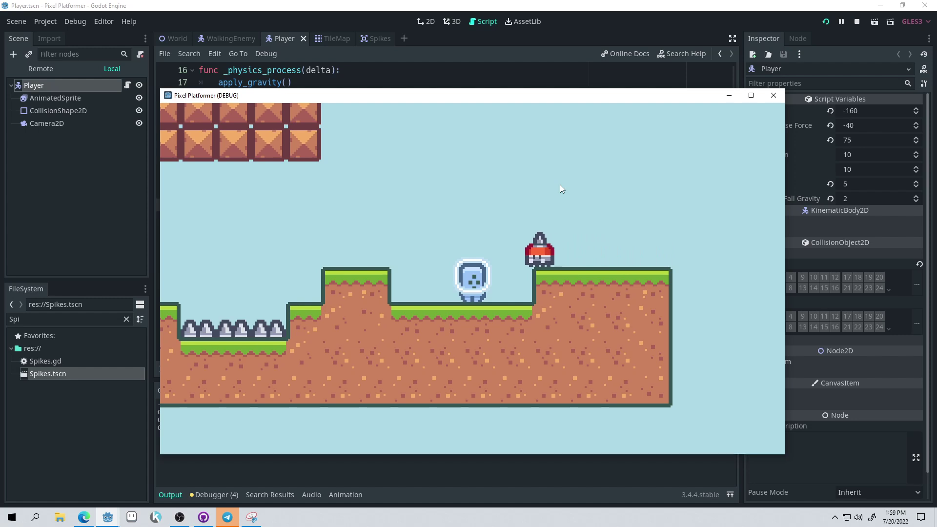
pyautogui.press('Right')
pyautogui.press('Up')
pyautogui.press('Left')
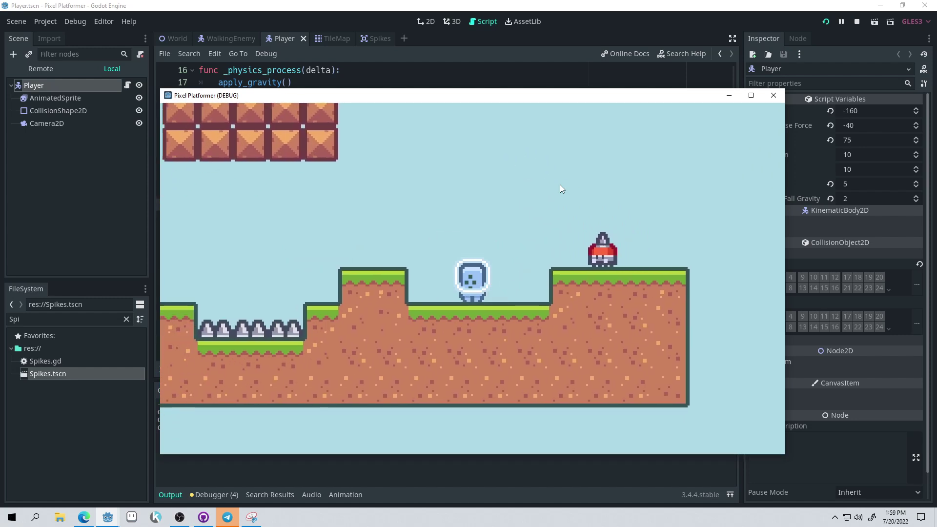